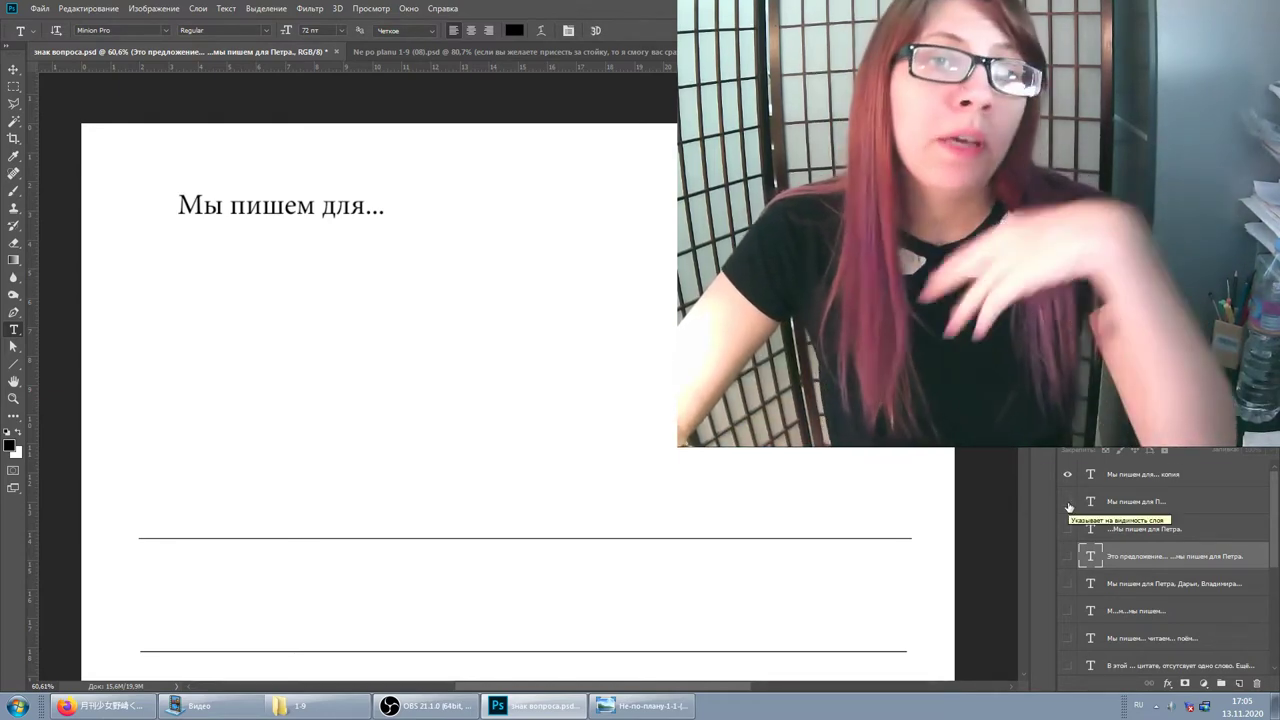
Step: Show the 'Мы пишем для П...' line and place the text cursor in it to space out its dots
left_click(1068, 502)
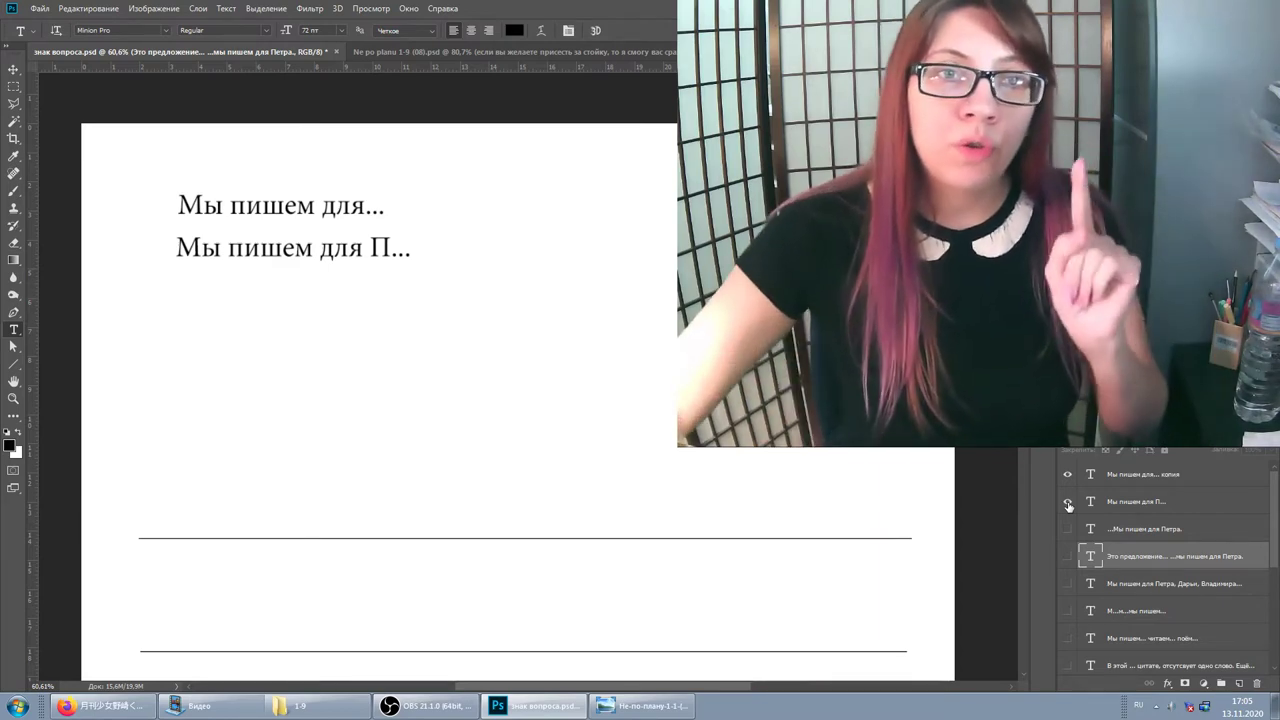
left_click(203, 247)
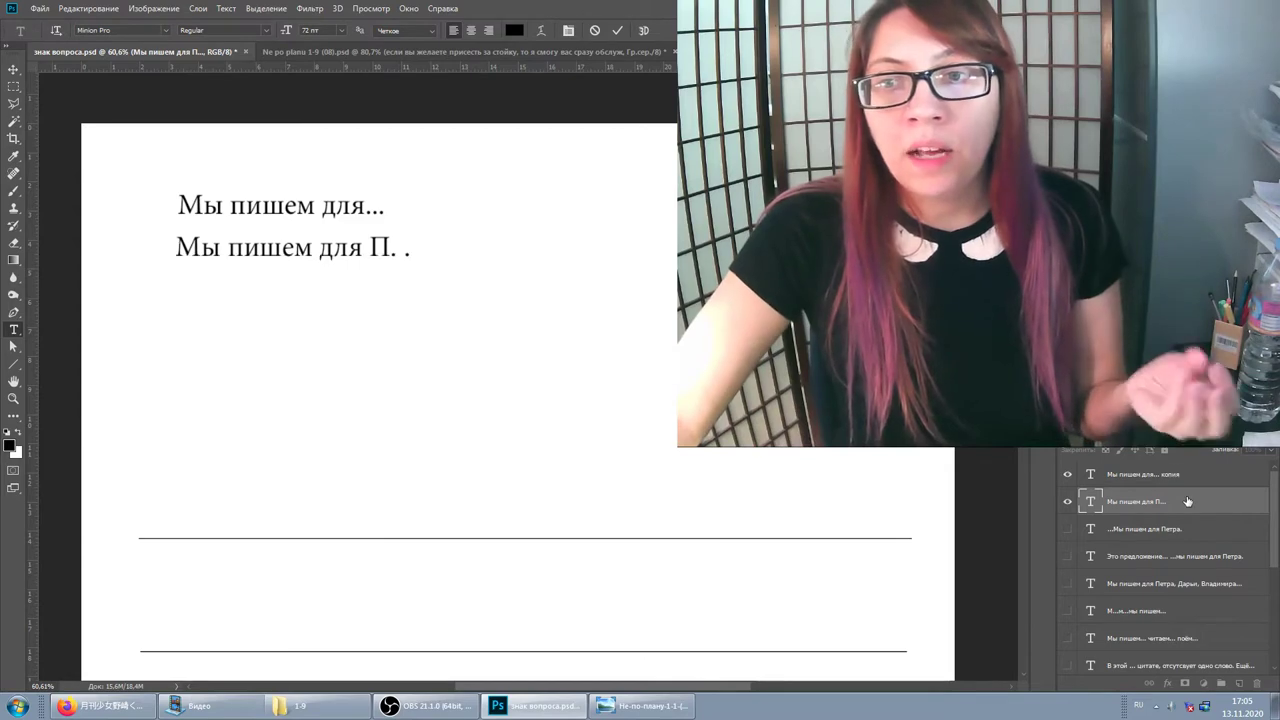
Step: Restore the 'П...' ellipsis by deleting the inserted space, then begin editing 'Это предложение...'
left_click(1188, 501)
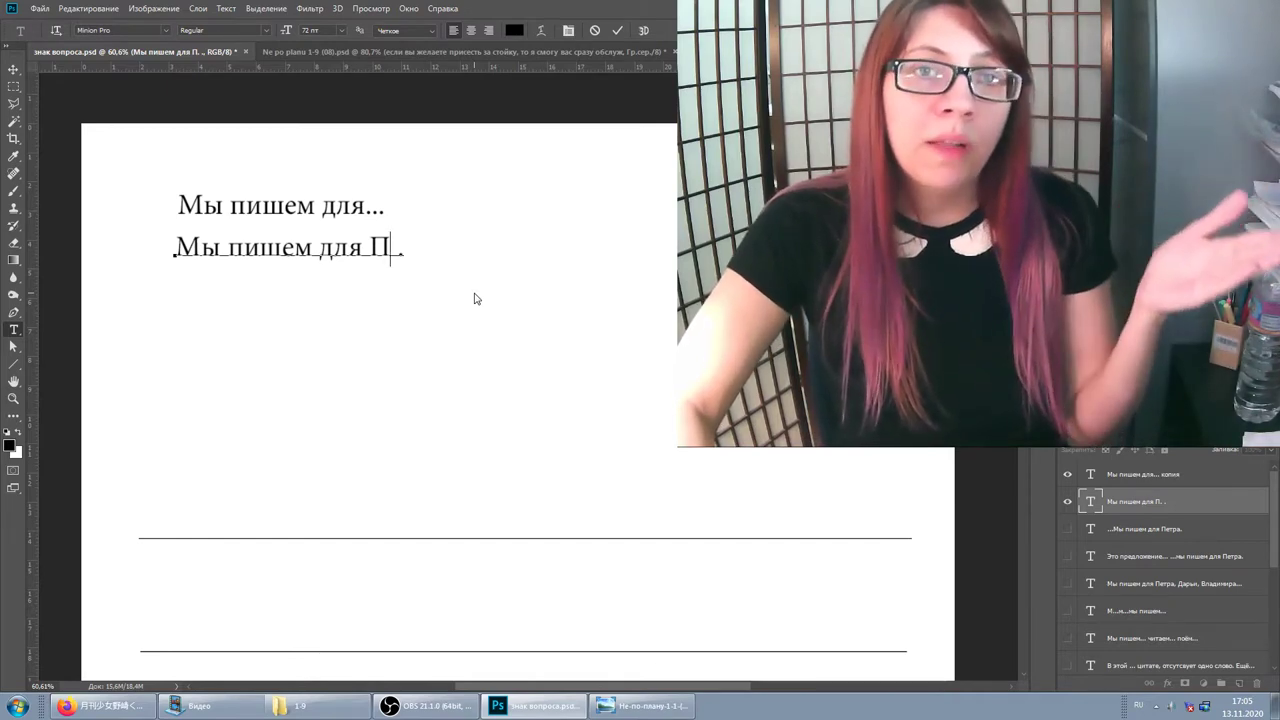
key("Delete")
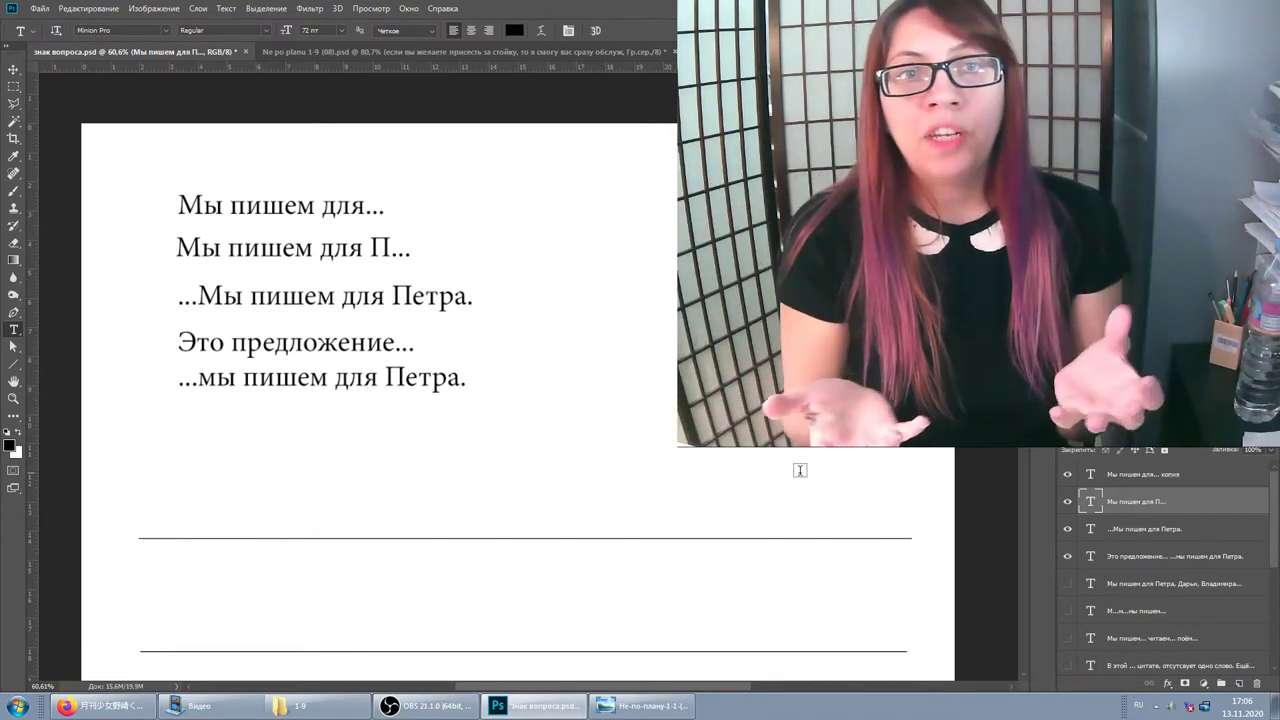
left_click(207, 374)
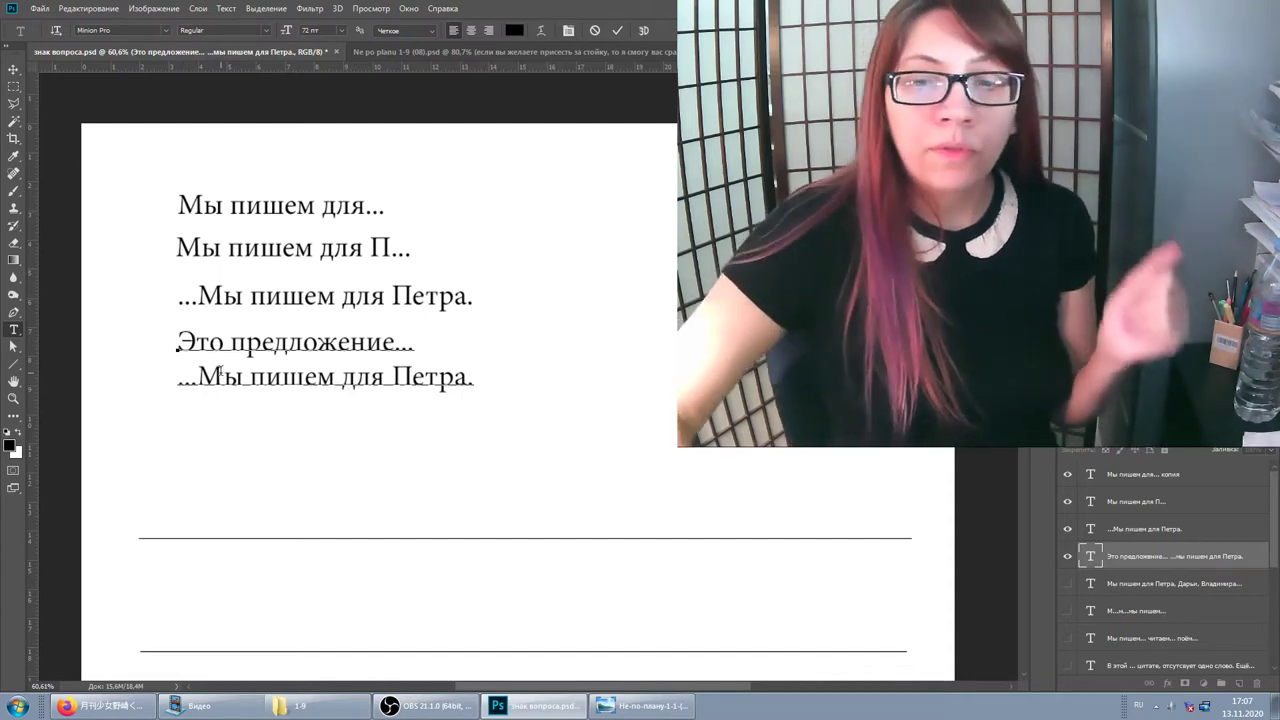
Step: Change the capital М to lowercase м and join the Это предложение sentence onto one line
left_click(221, 376)
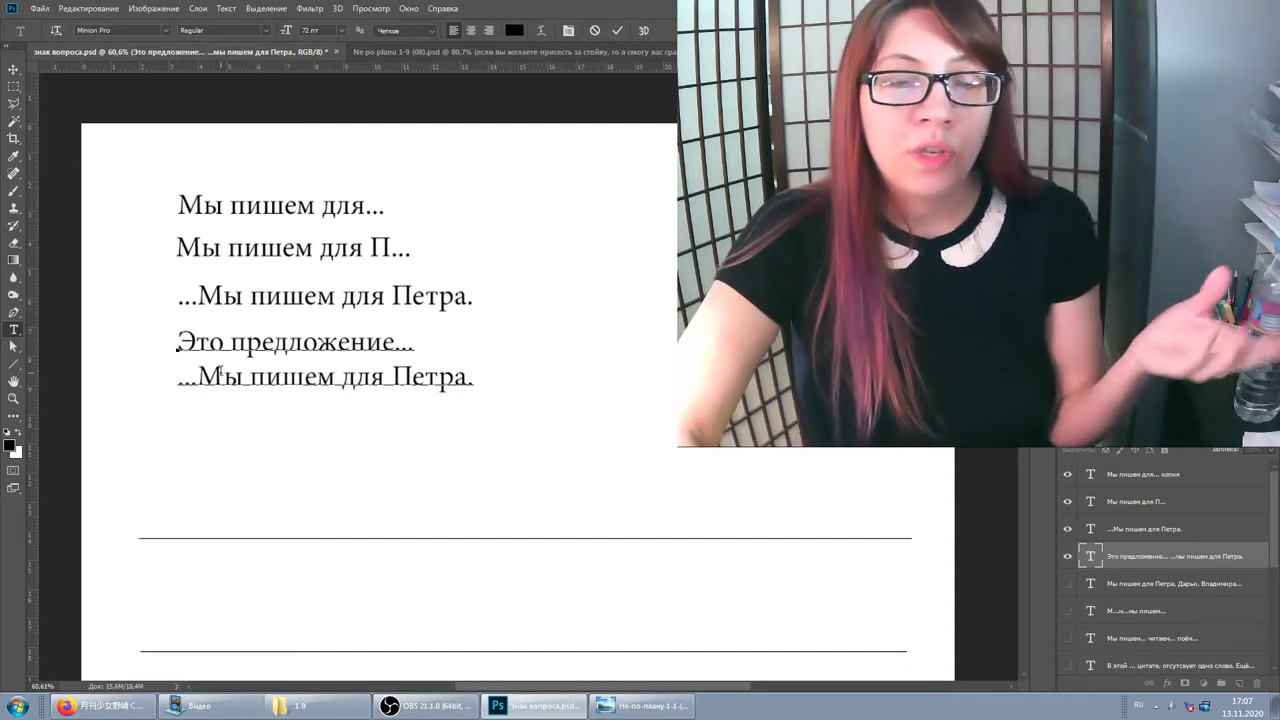
key("BackSpace")
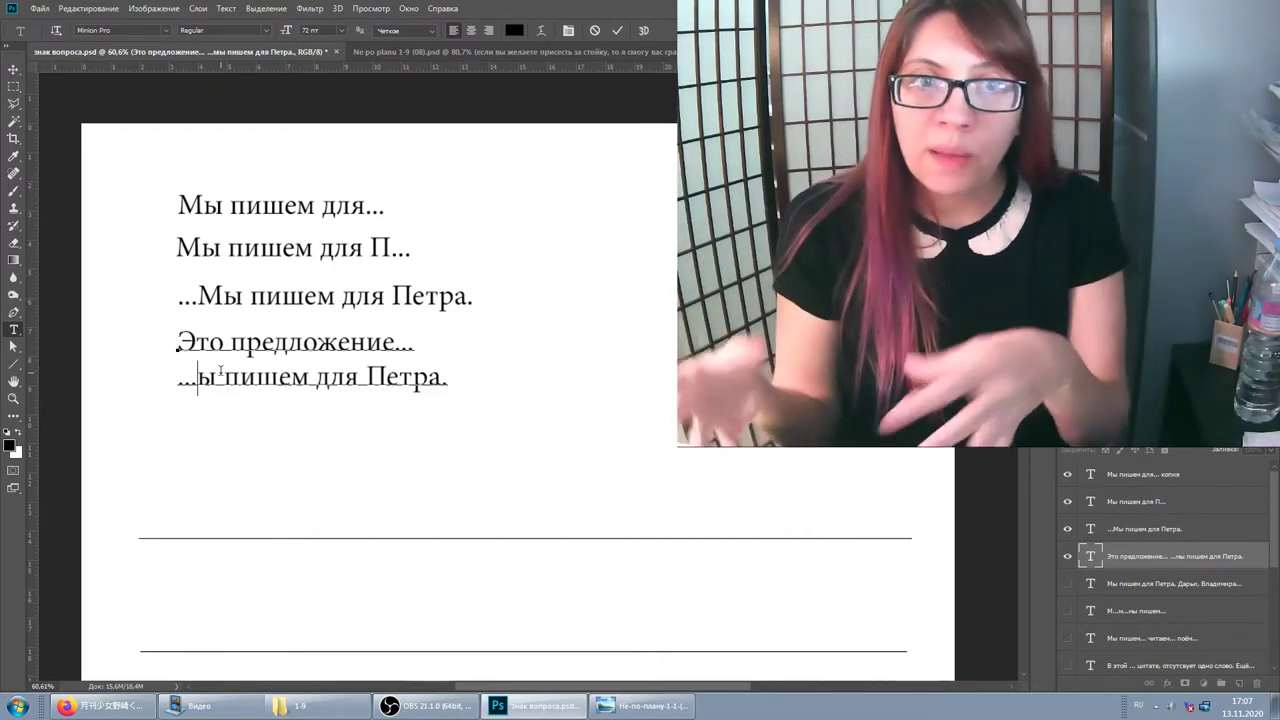
type("м")
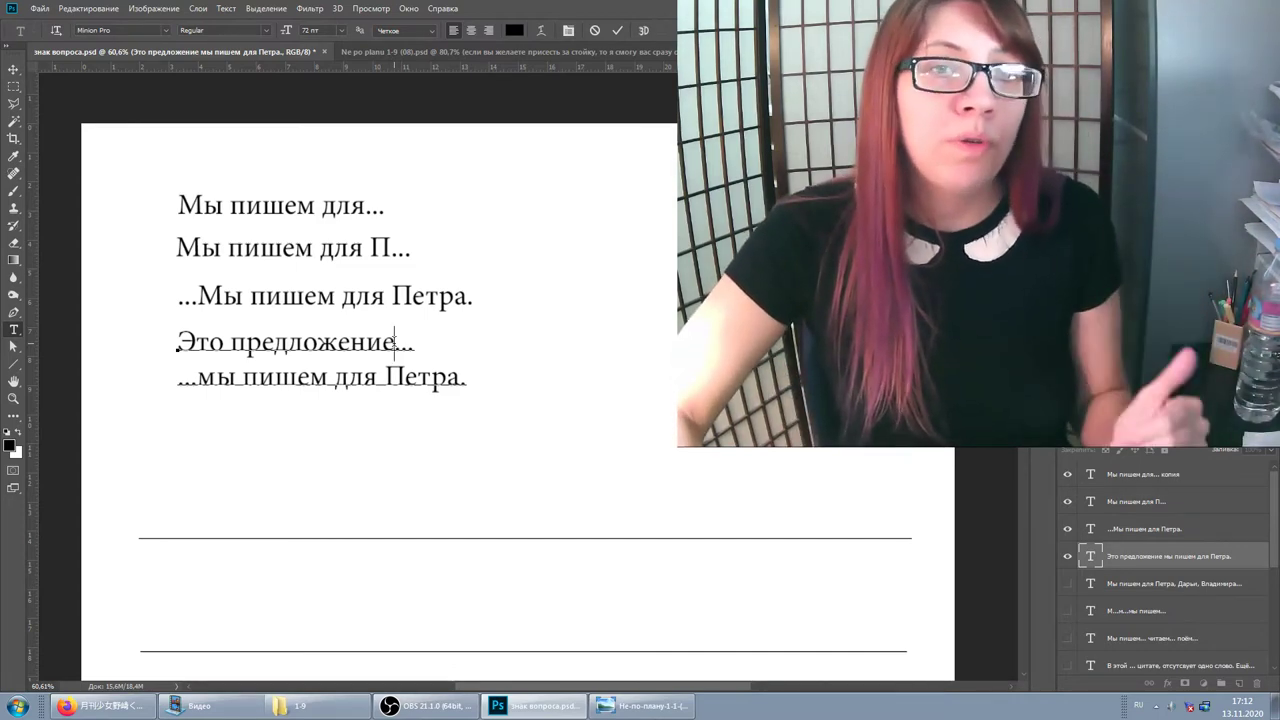
key("Delete")
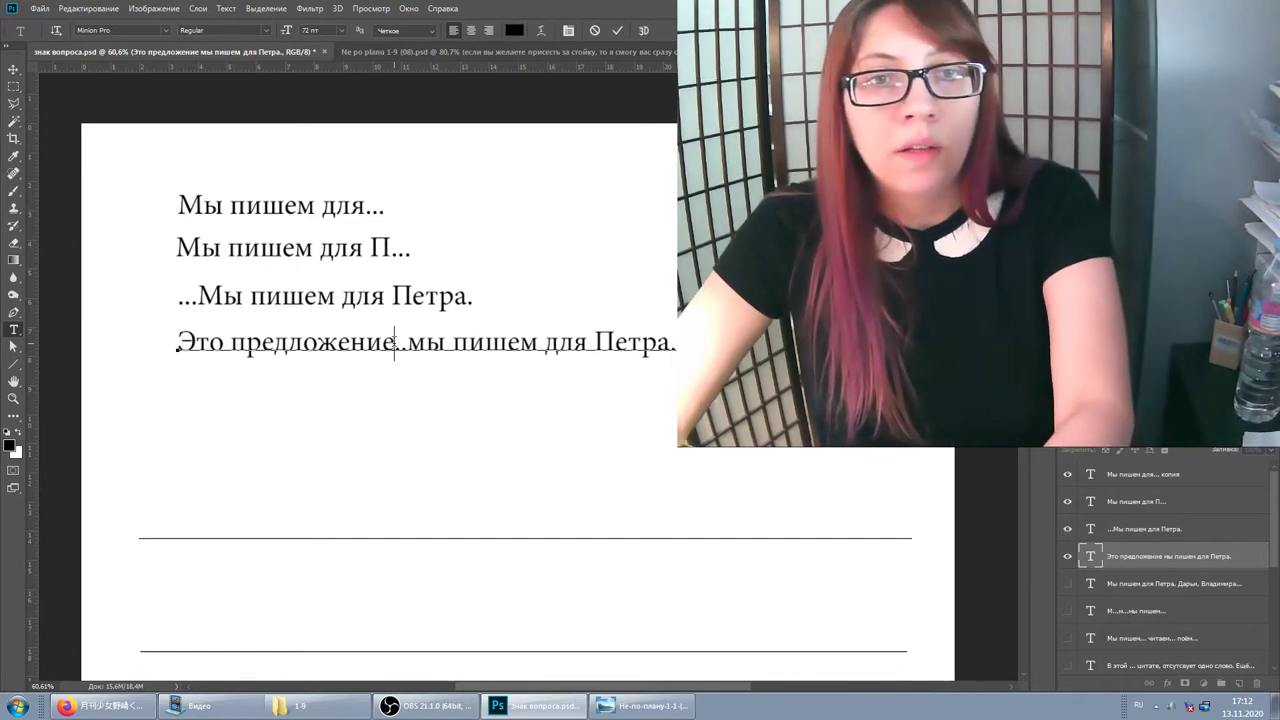
key("Return")
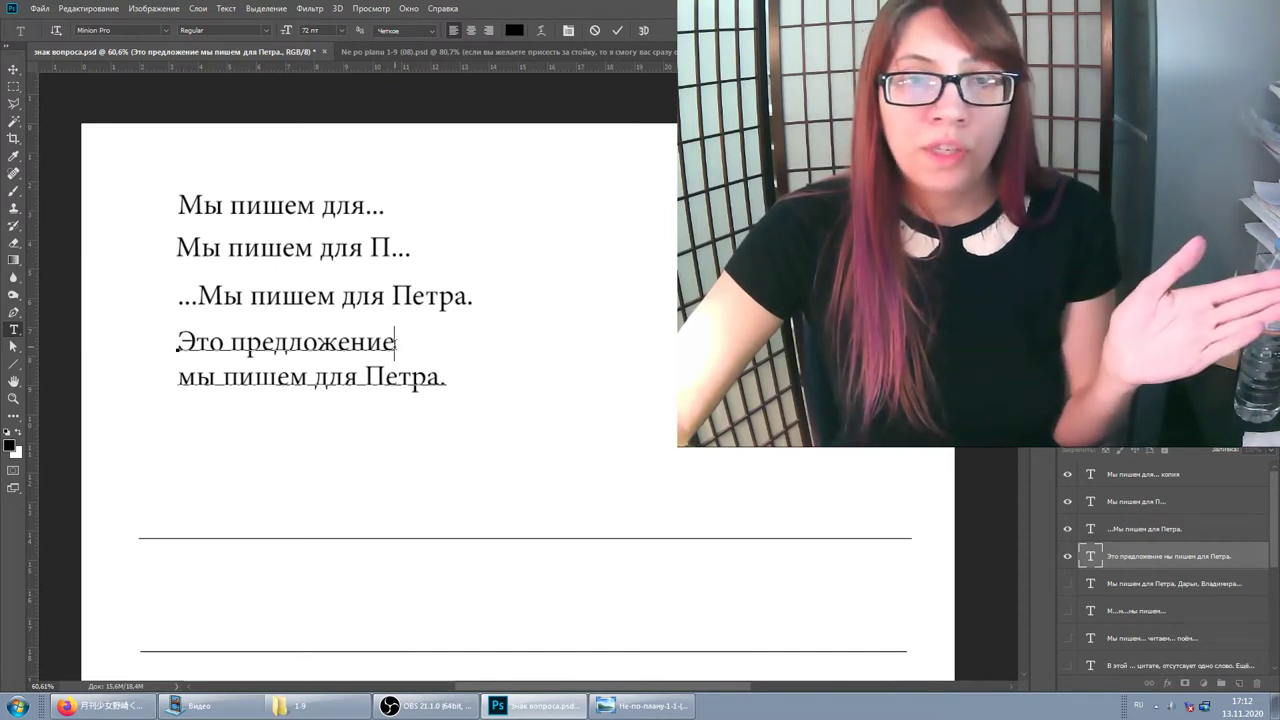
left_click_drag(173, 380, 186, 384)
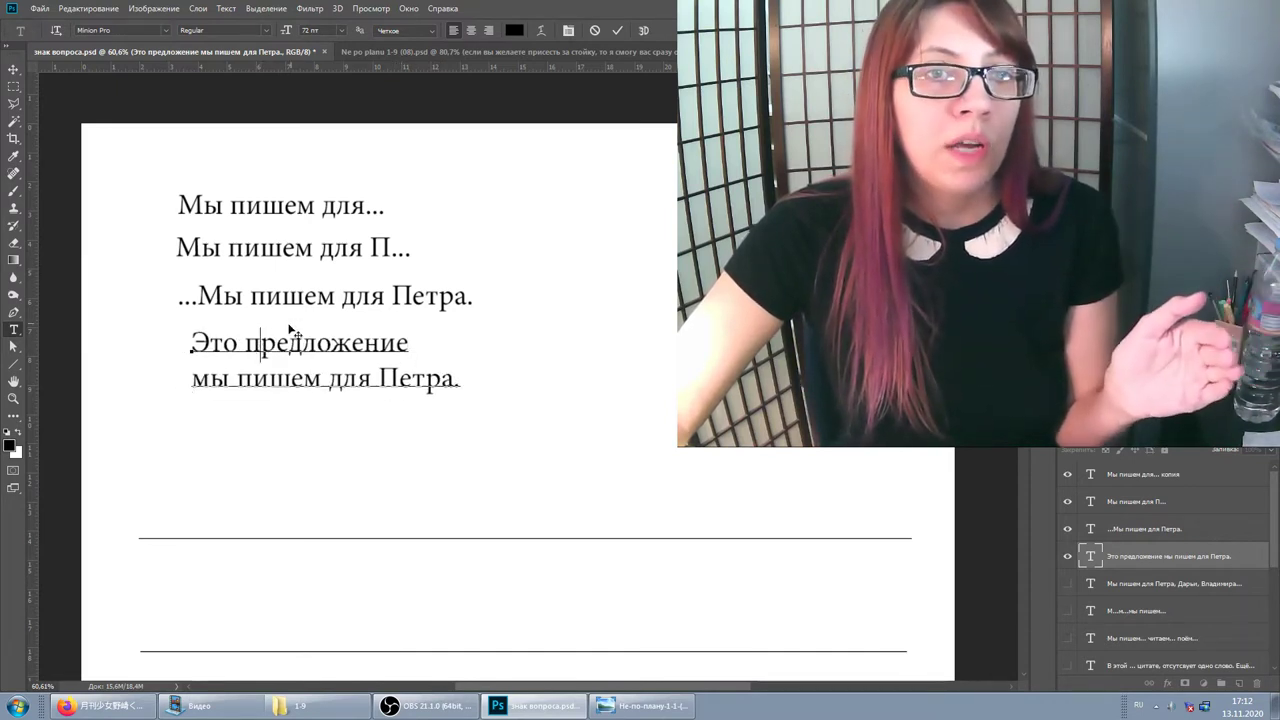
key("ctrl+z")
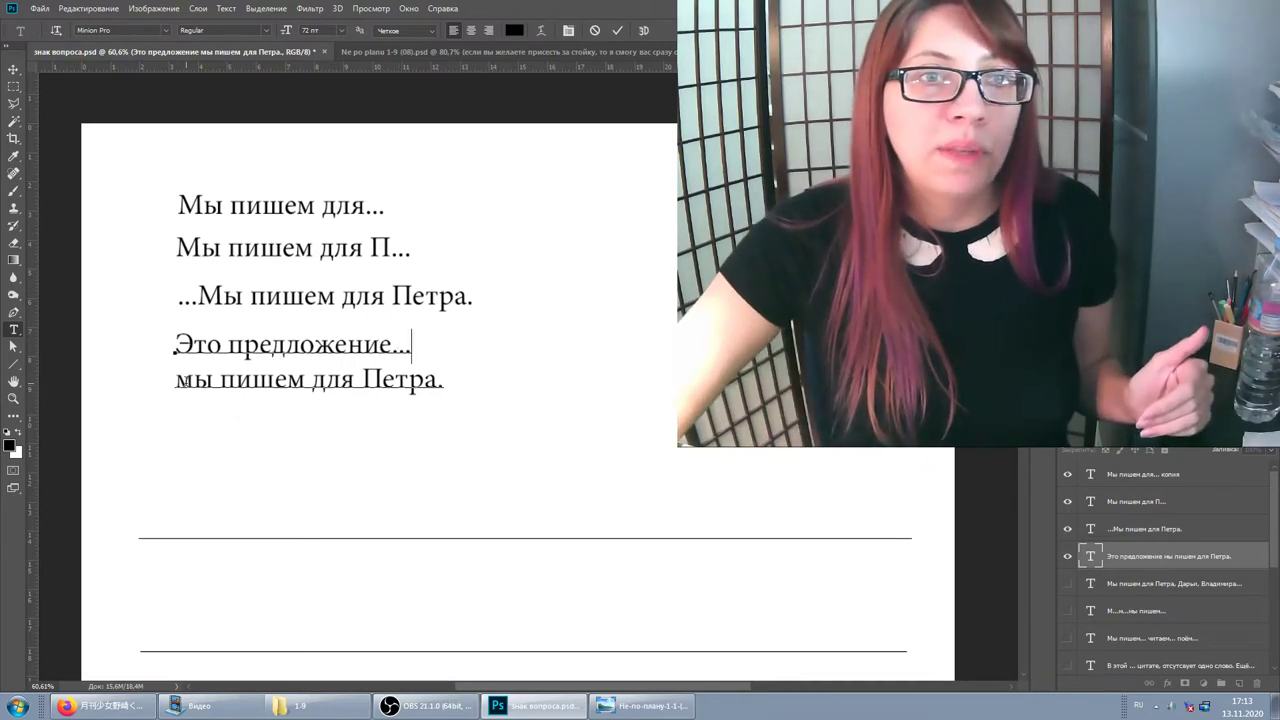
type("..")
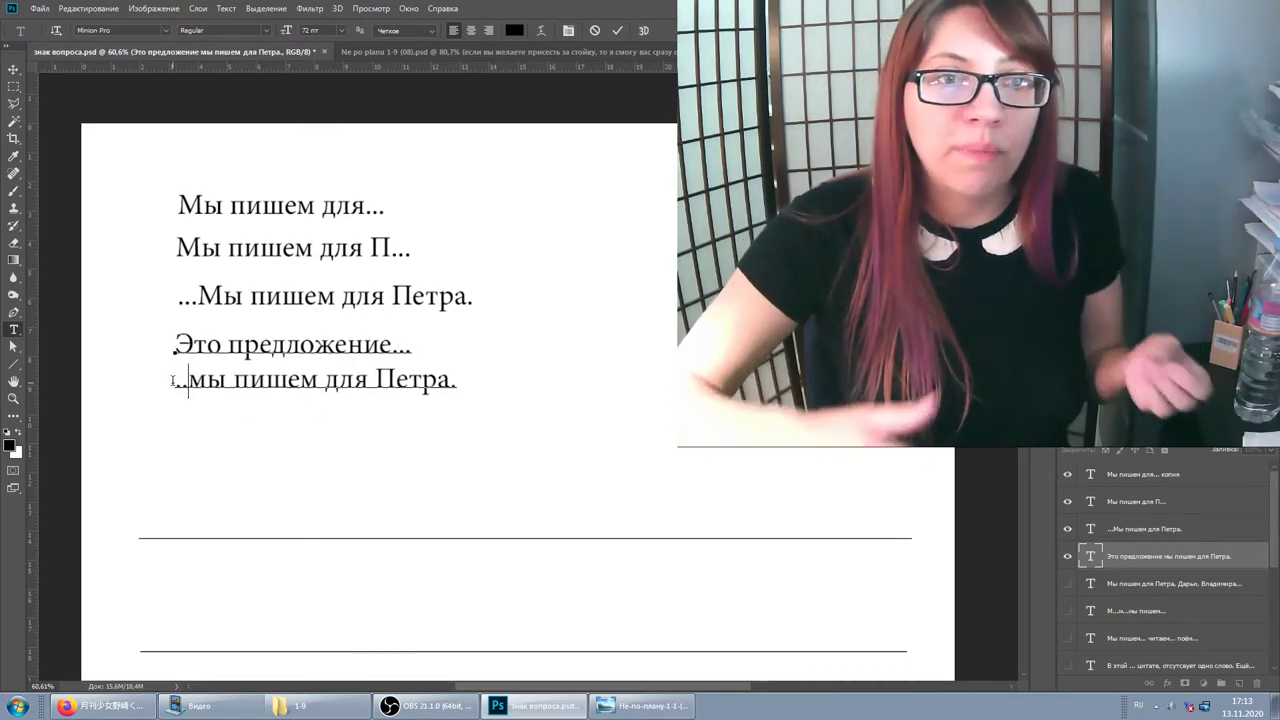
type(".")
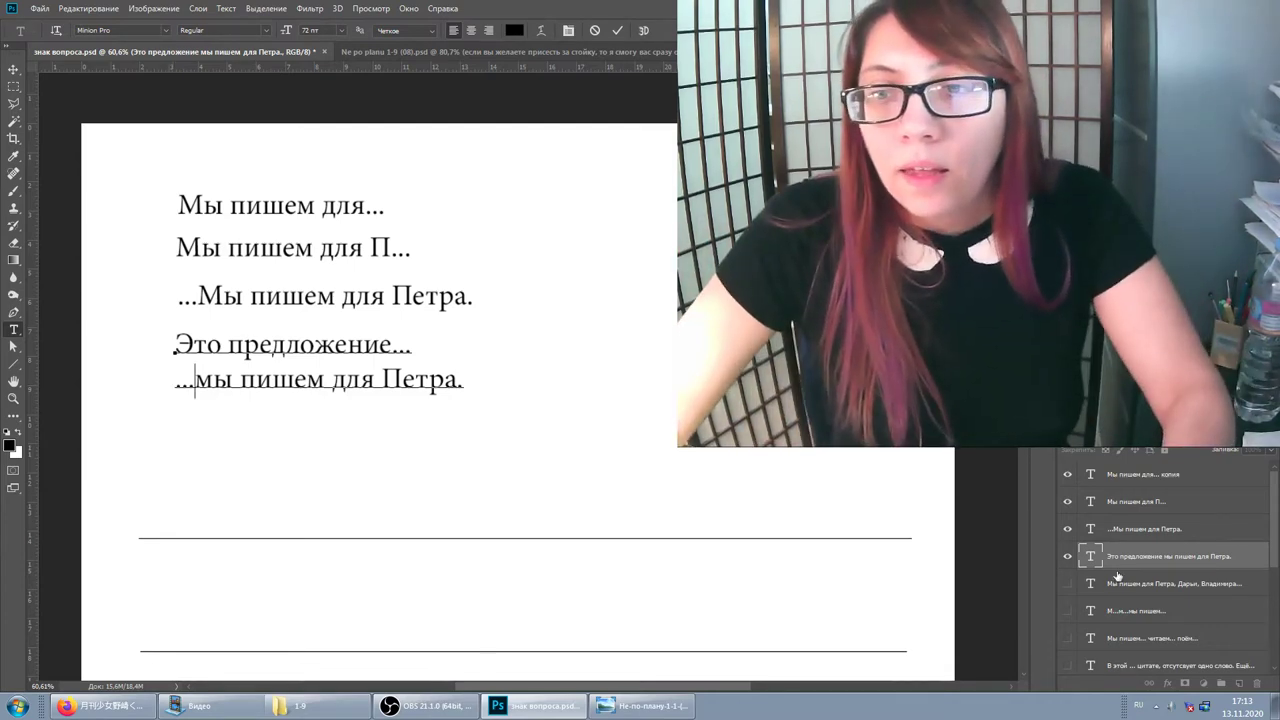
left_click(1124, 582)
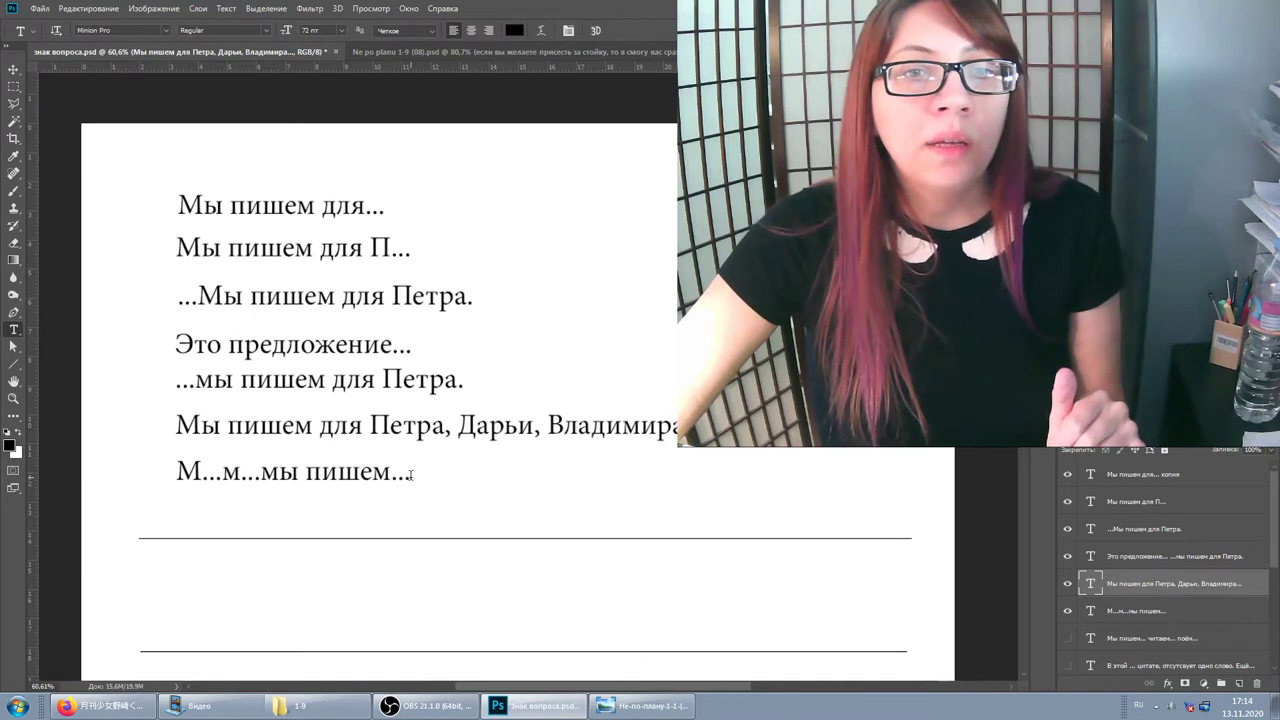
Step: Replace the dots in 'М...м...мы' with hyphens and add ' А...' after 'пишем...'
left_click(214, 472)
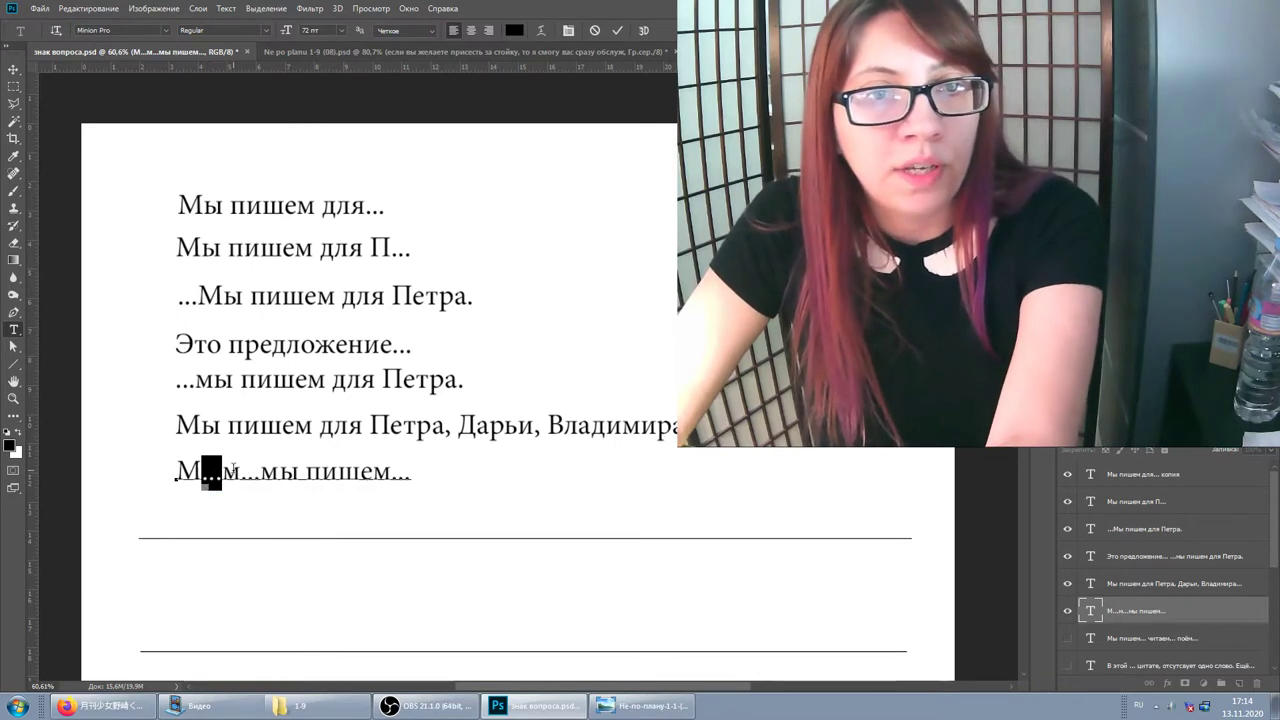
type("-")
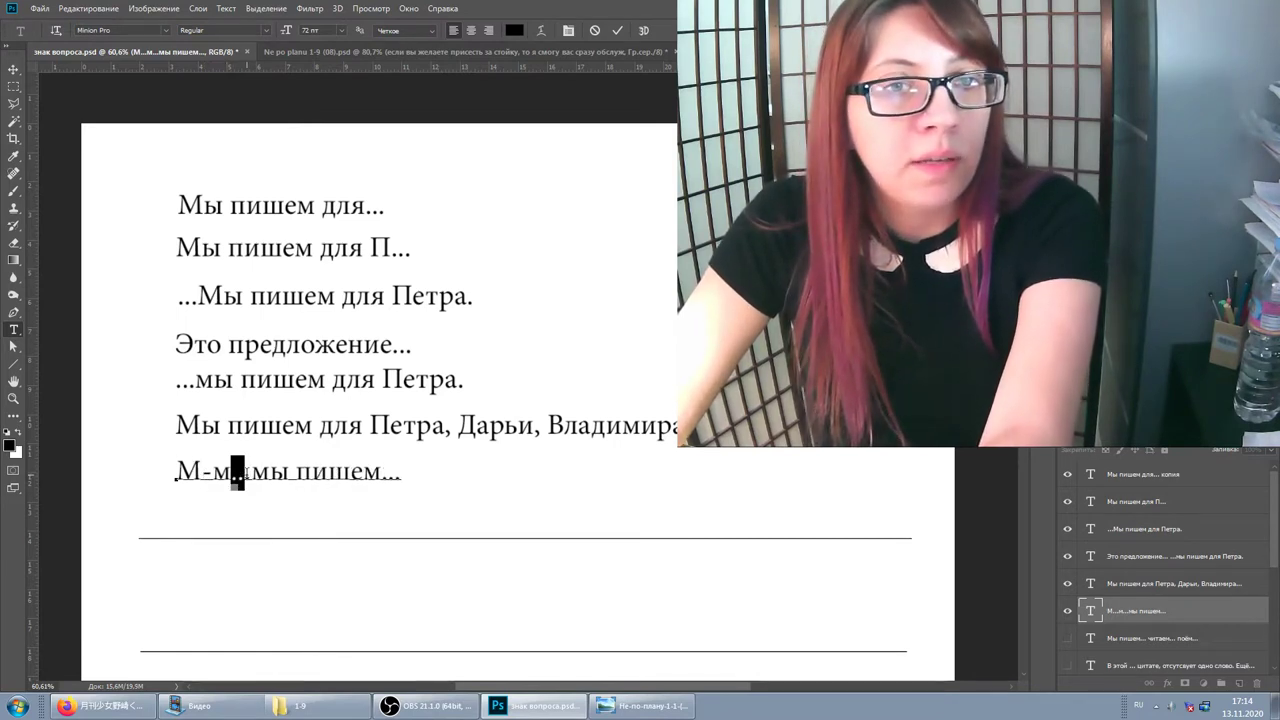
key("BackSpace")
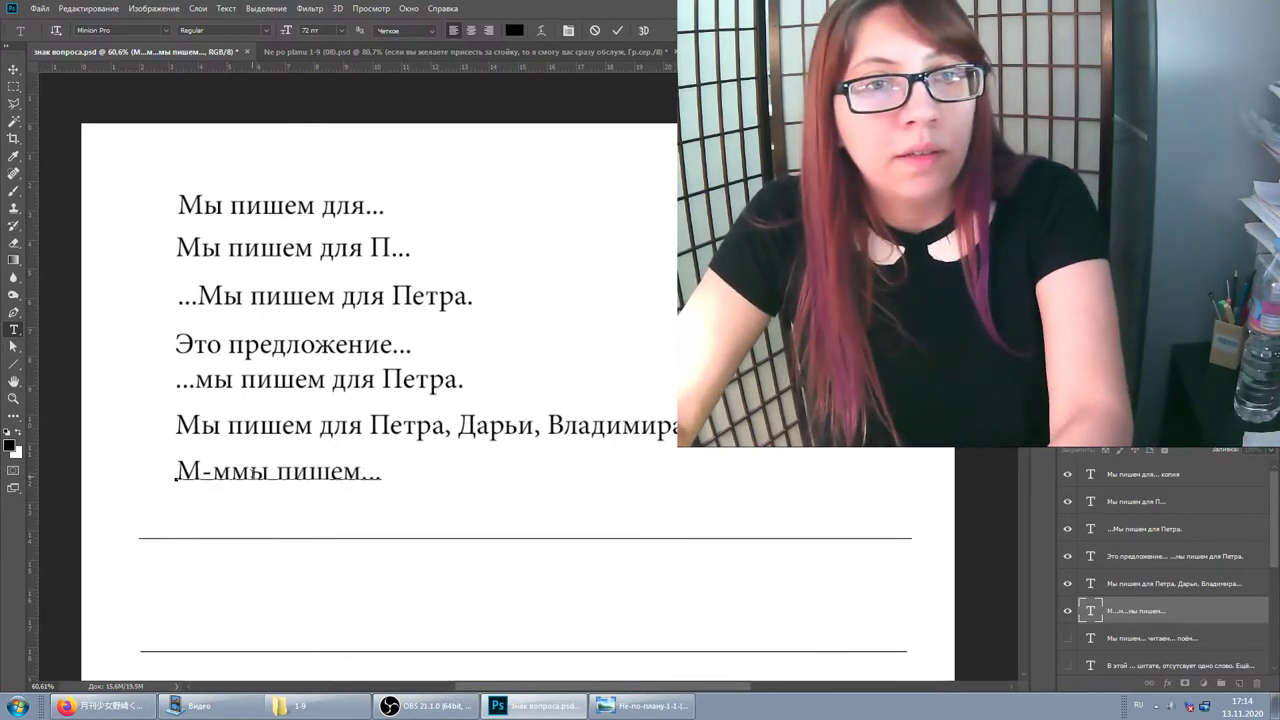
type("-")
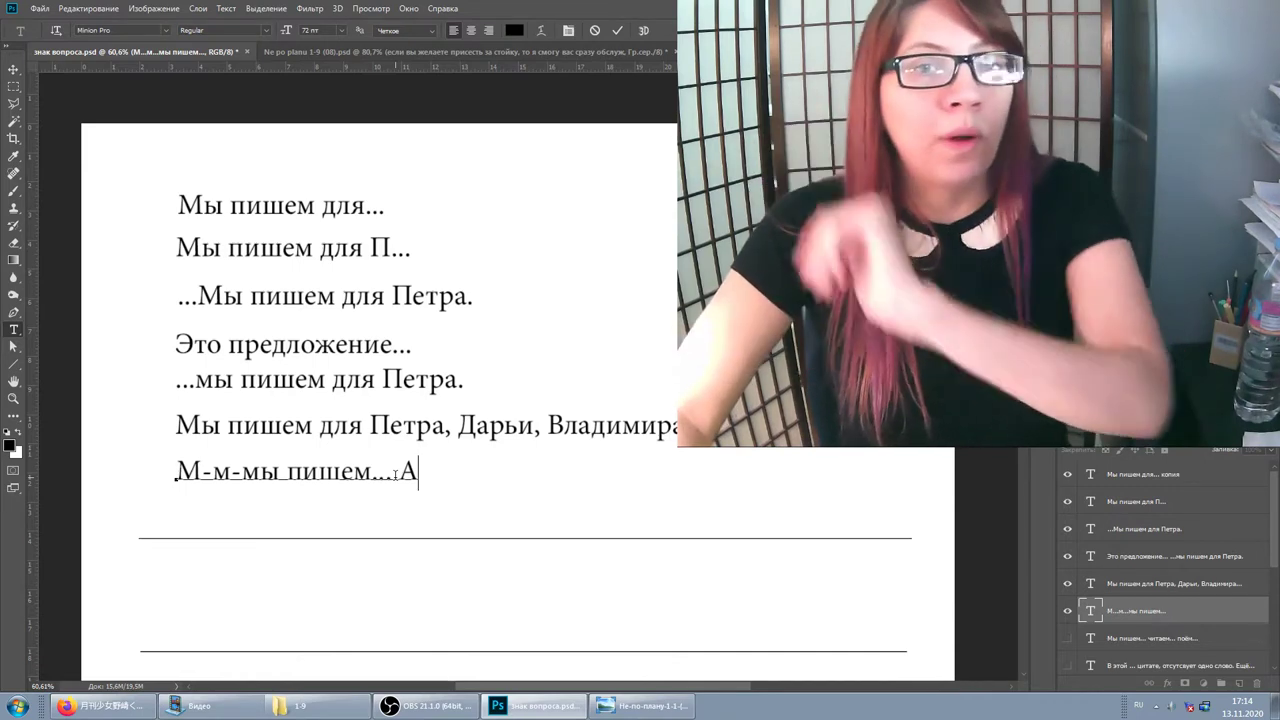
type(". А")
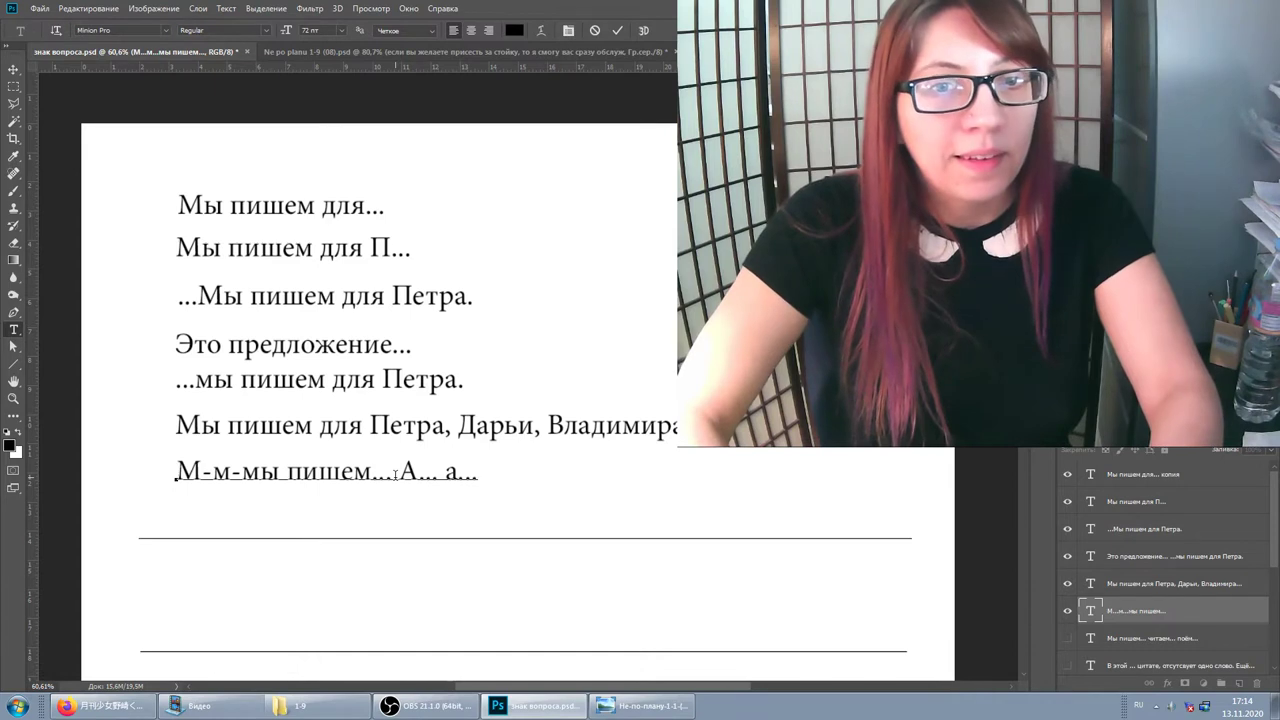
type("... А-а-а")
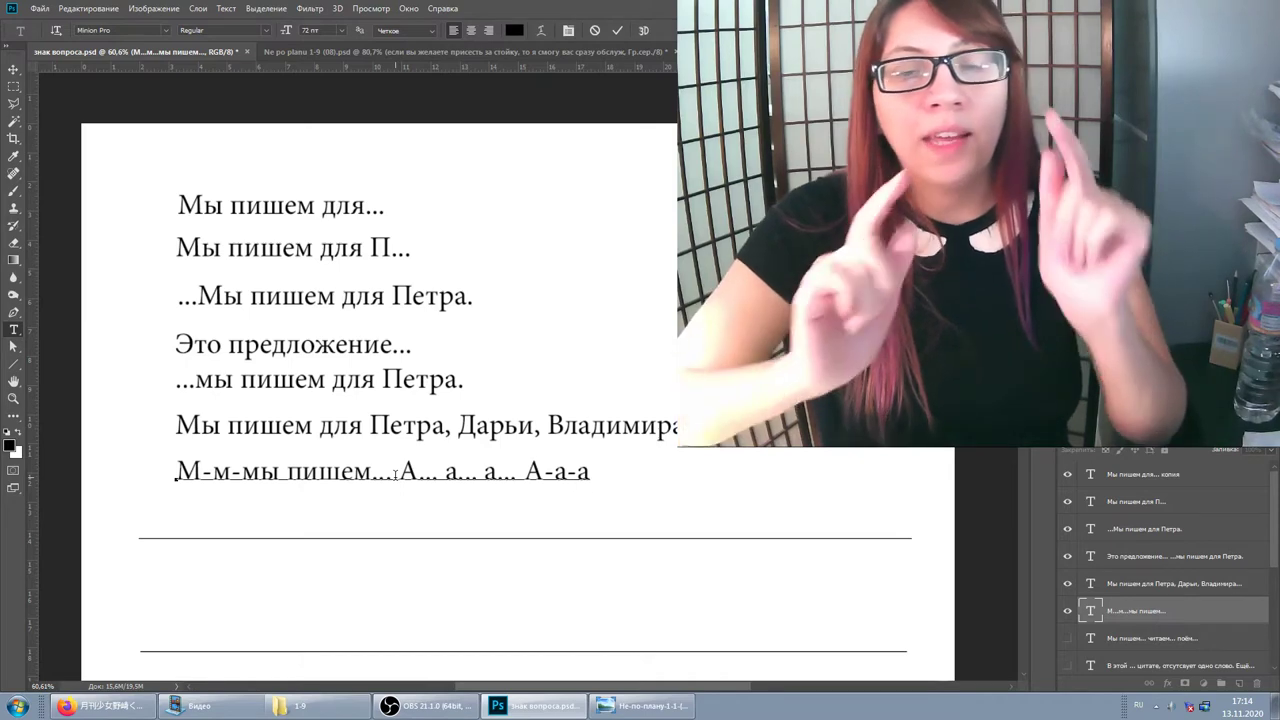
left_click(396, 471)
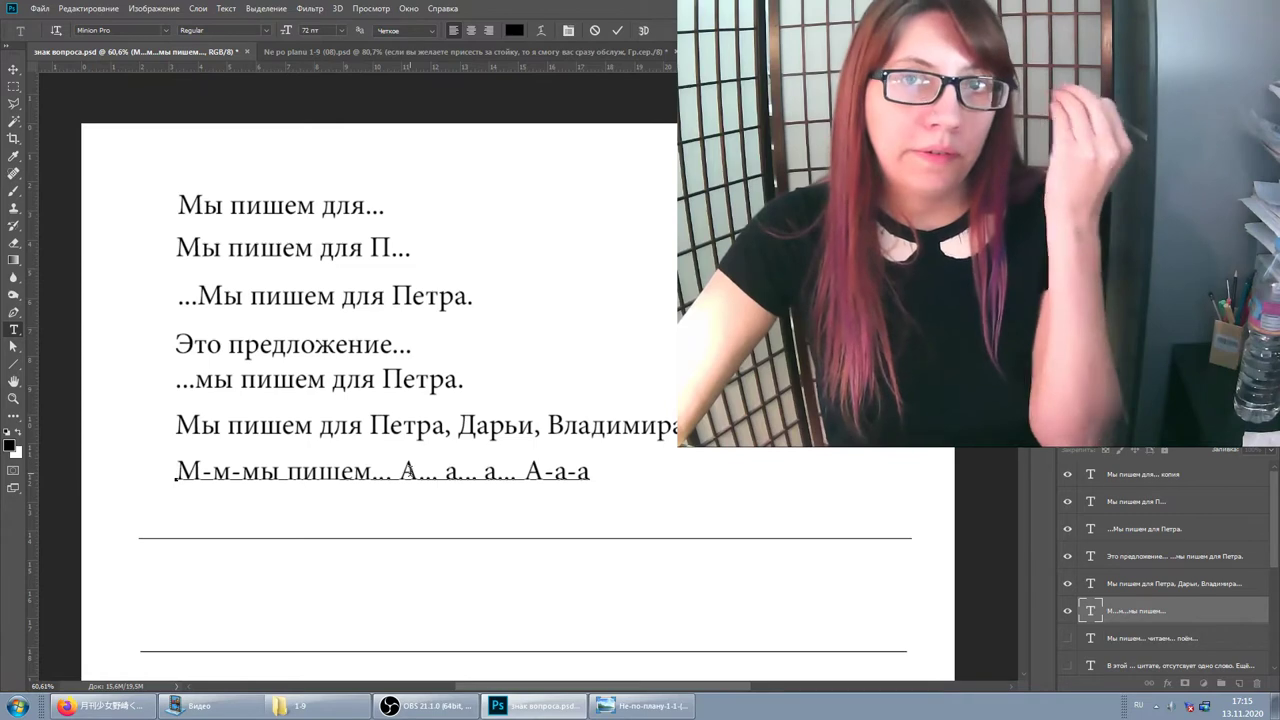
Step: Restore 'М...м...мы' in the stammer line and reveal the 'Мы пишем... читаем... поём...' layer
left_click(203, 470)
key("BackSpace")
type("..")
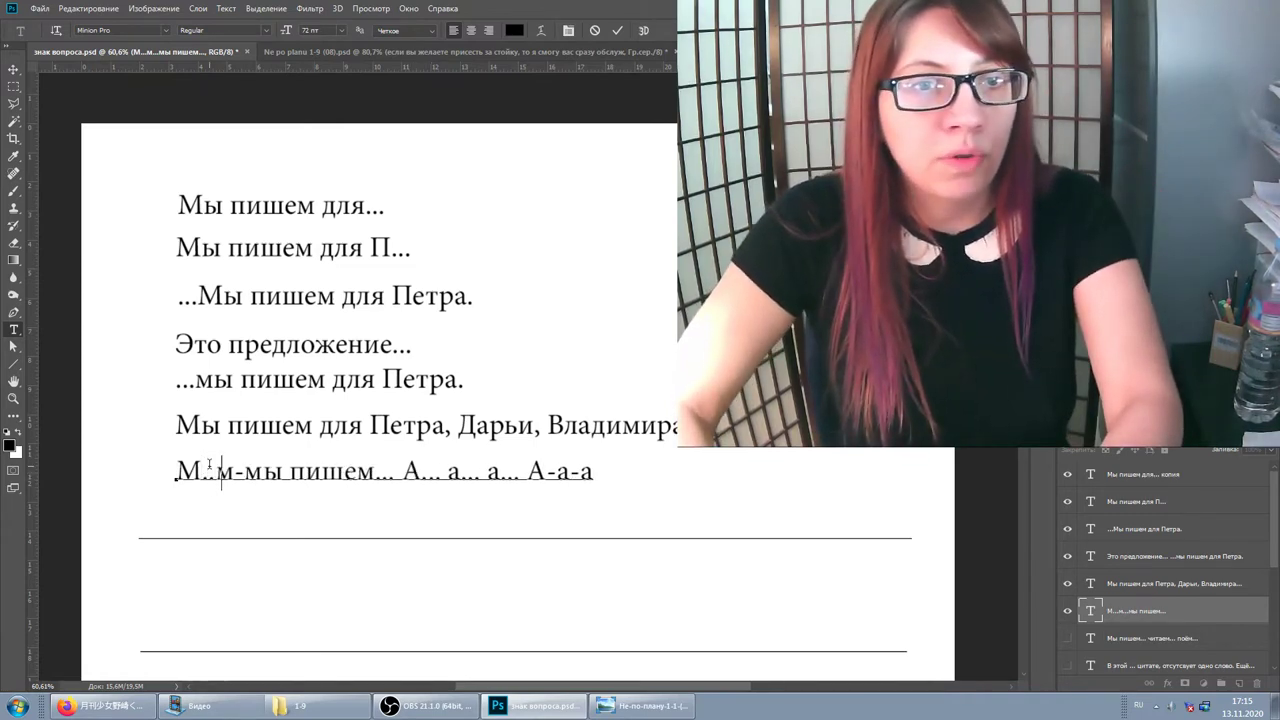
type(".м...")
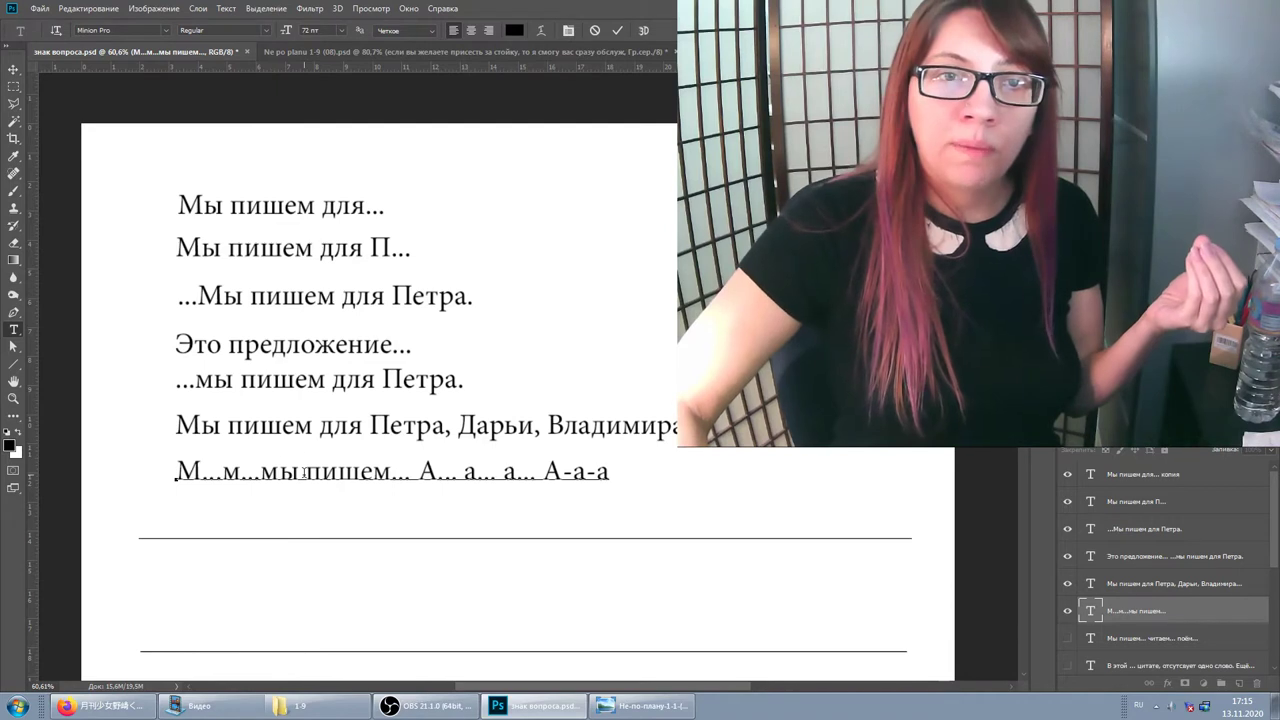
key("Left")
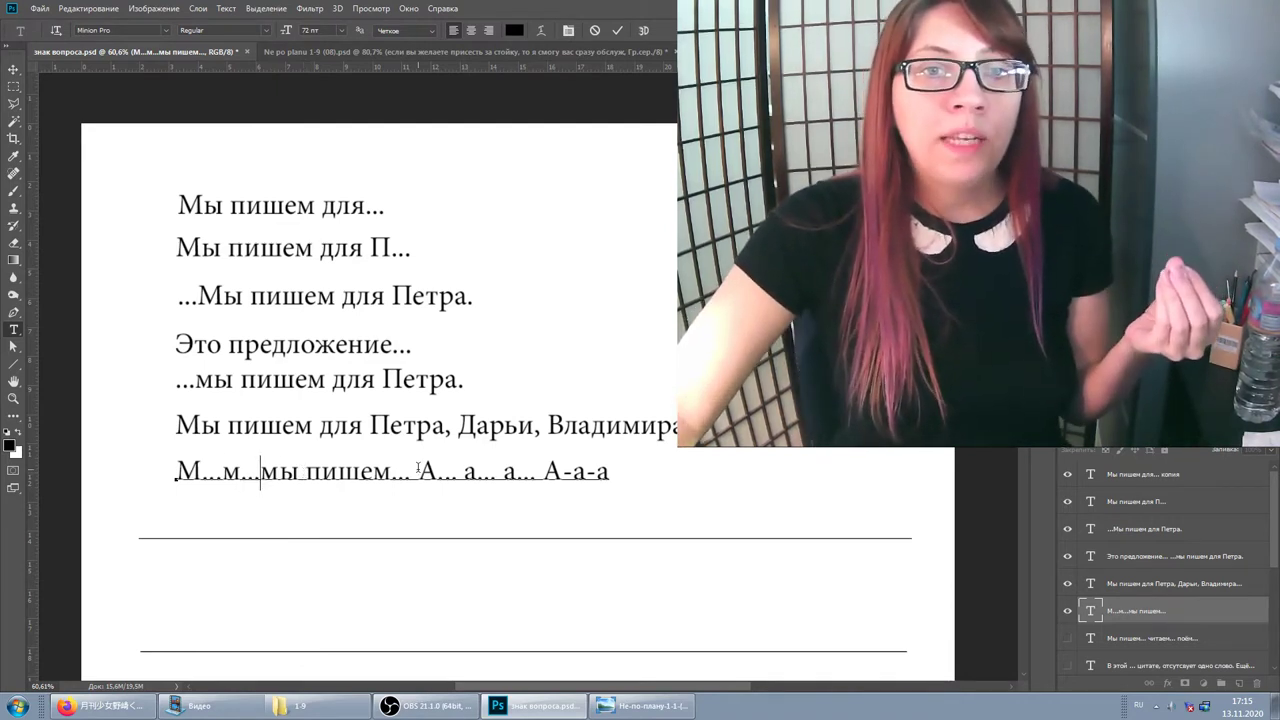
left_click(465, 467)
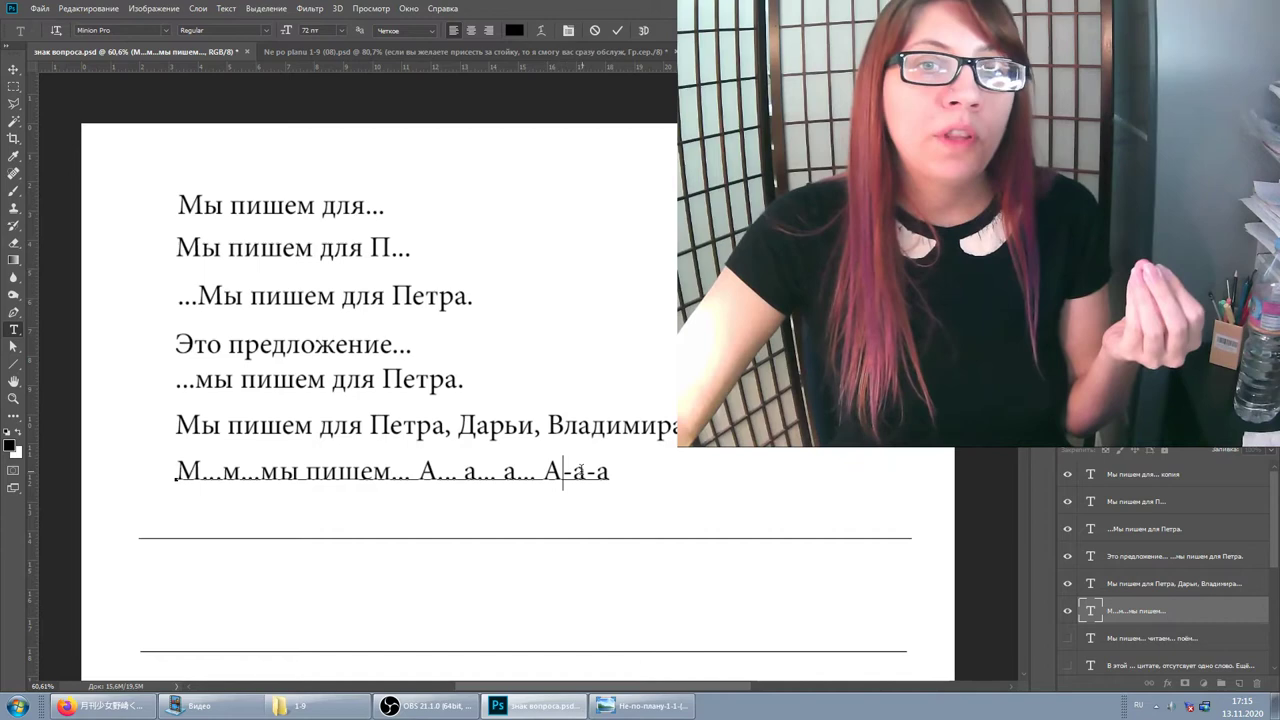
left_click_drag(562, 471, 543, 471)
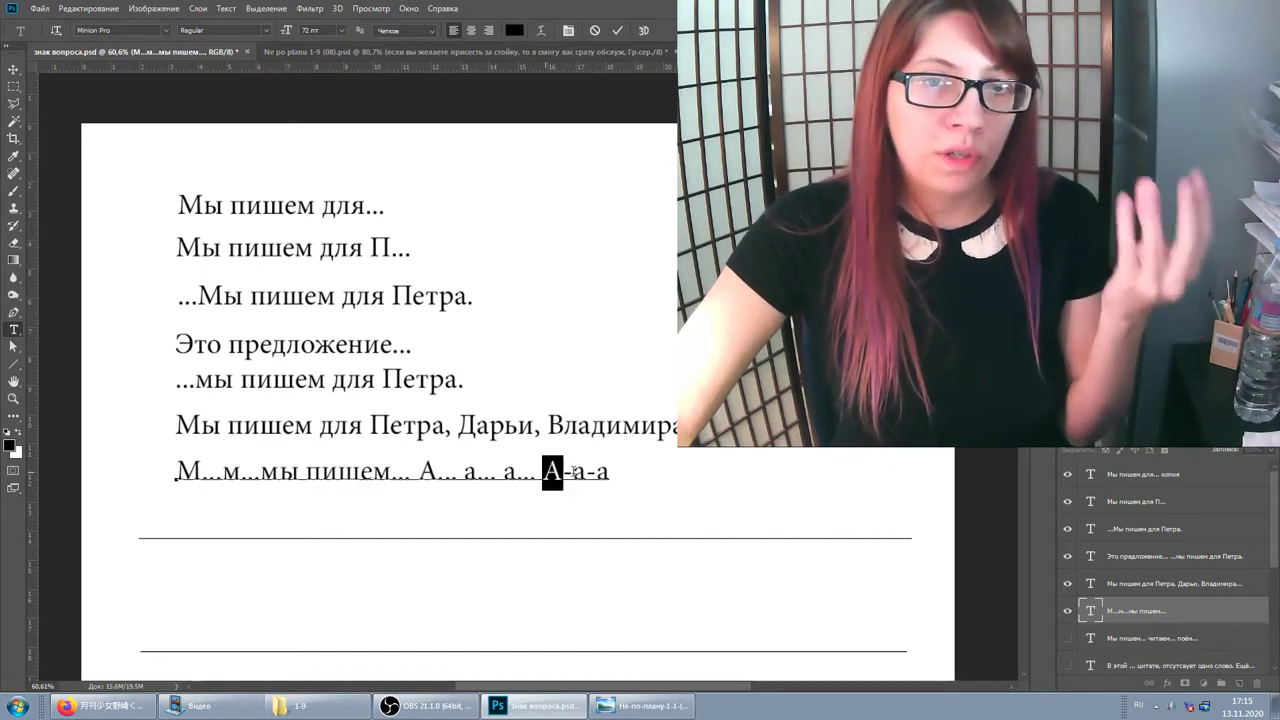
left_click(207, 471)
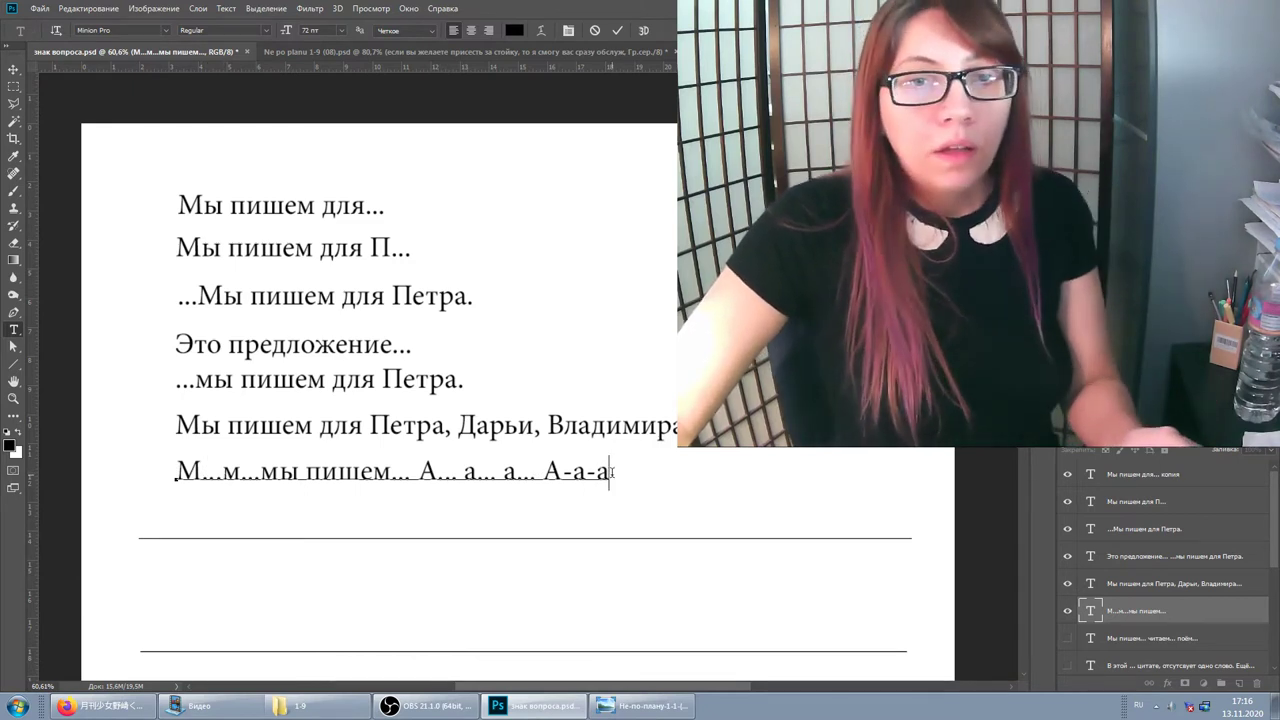
left_click(1068, 638)
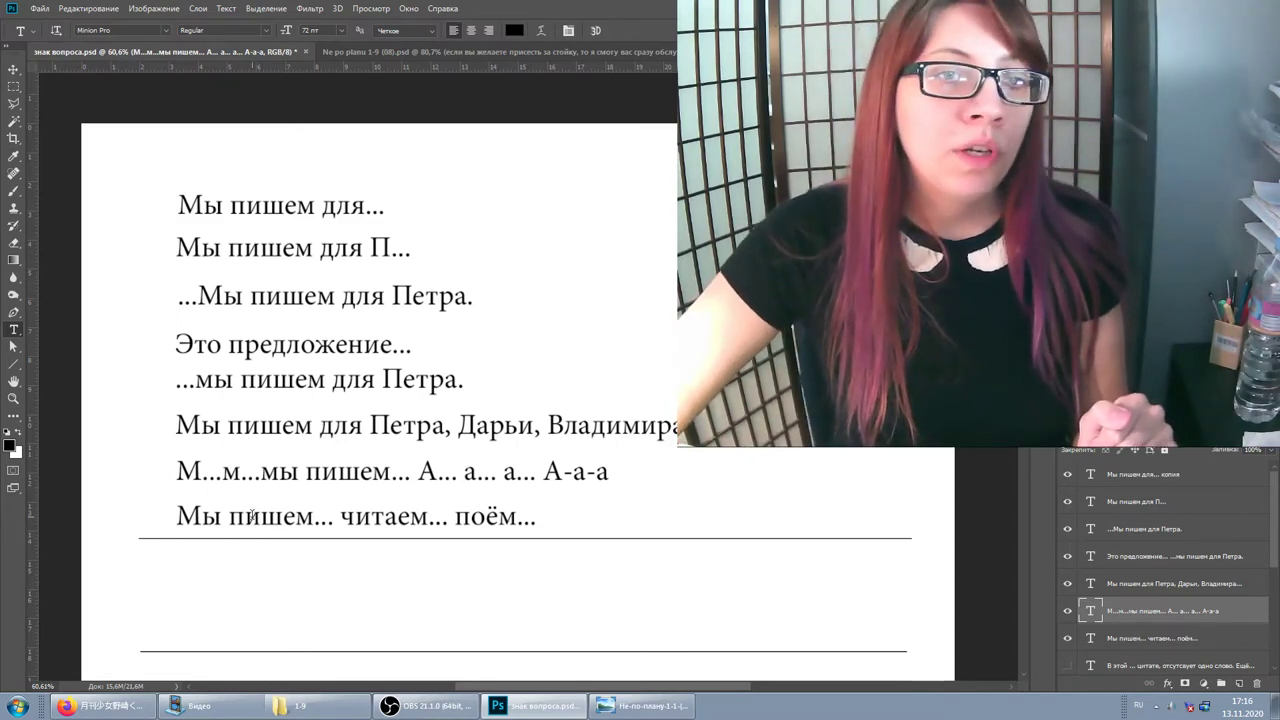
Step: Capitalise Читаем and Поём, then reopen the line and delete a dot after пишем
left_click(356, 517)
key("BackSpace")
type("Ч")
key("BackSpace")
type("П")
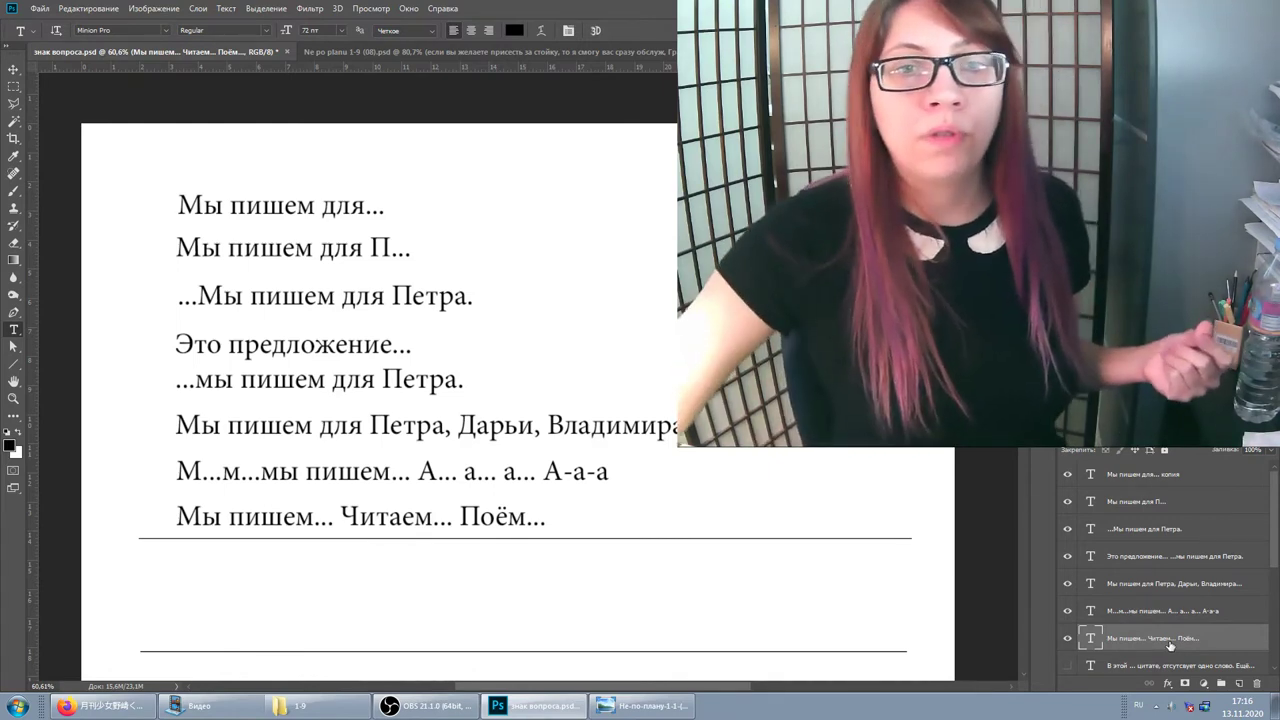
left_click(358, 518)
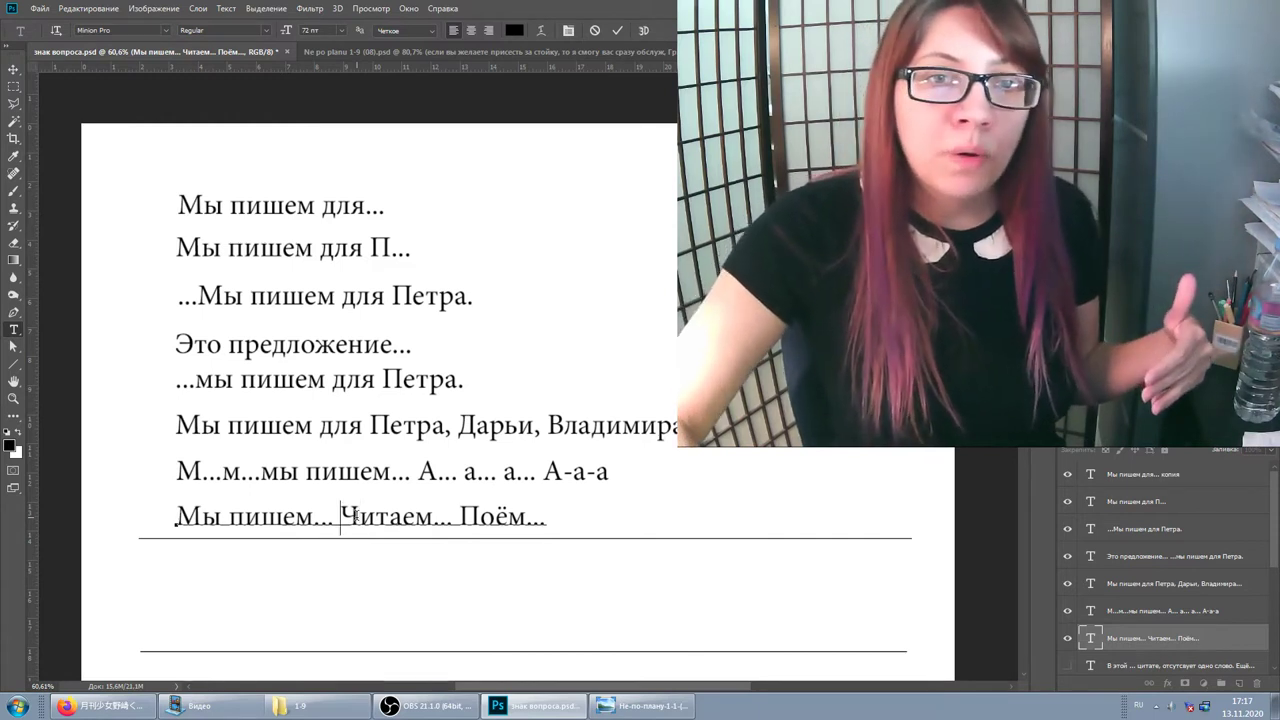
key("BackSpace")
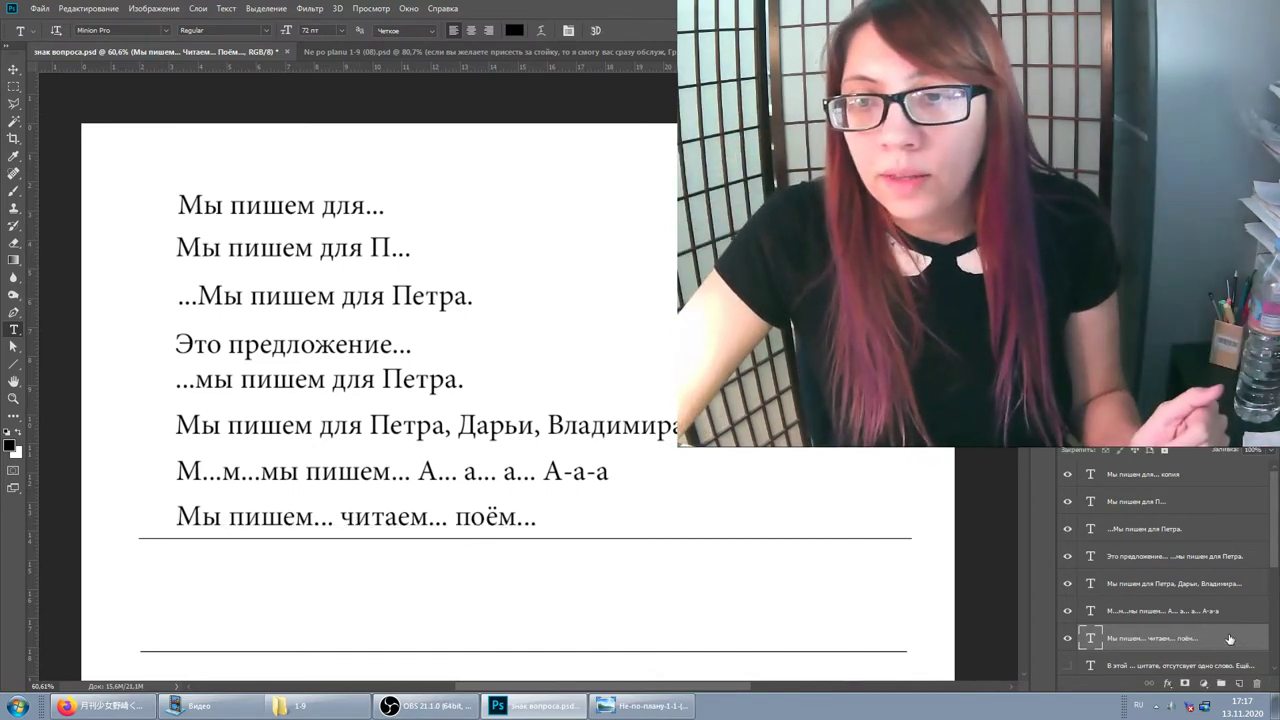
Step: Scroll the Layers panel and show the hidden 'В этой ... цитате' quote layer
scroll(1229, 638, "down", 1)
left_click(1068, 584)
scroll(466, 460, "down", 1)
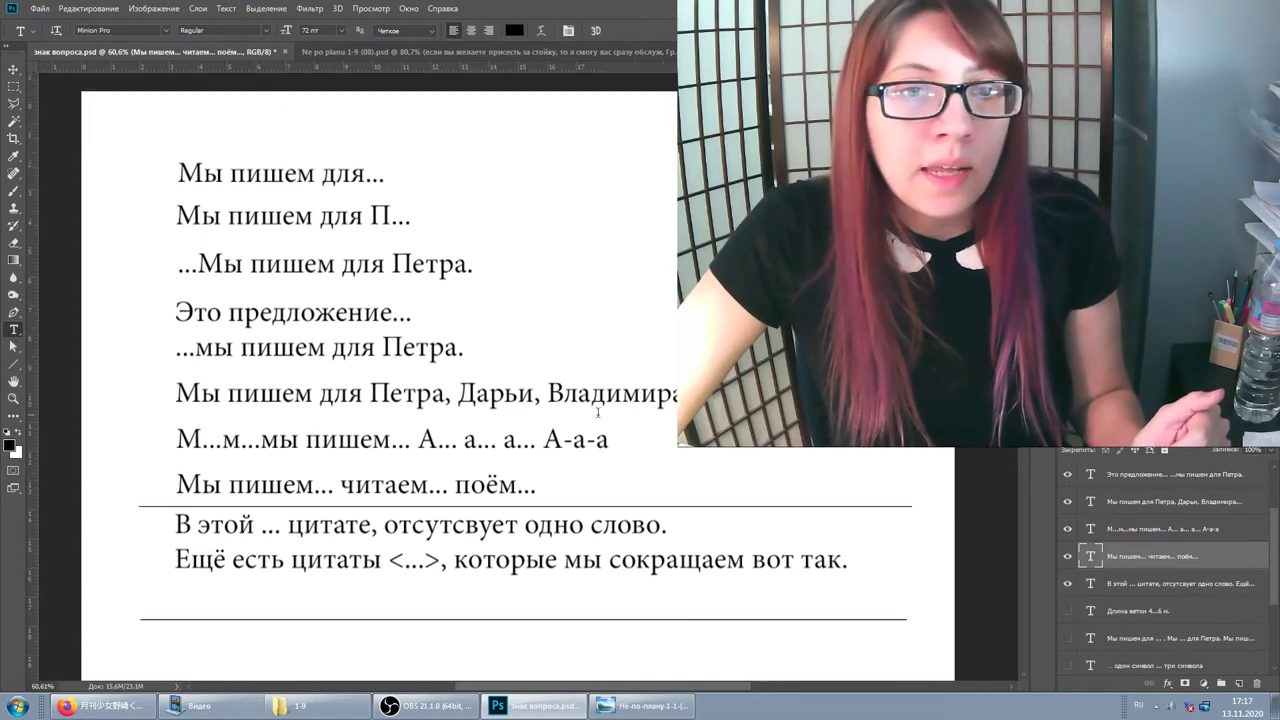
Step: Change 'одно' to 'одно-два' in the quote, commit, then select the <...> ellipsis
scroll(466, 460, "down", 2)
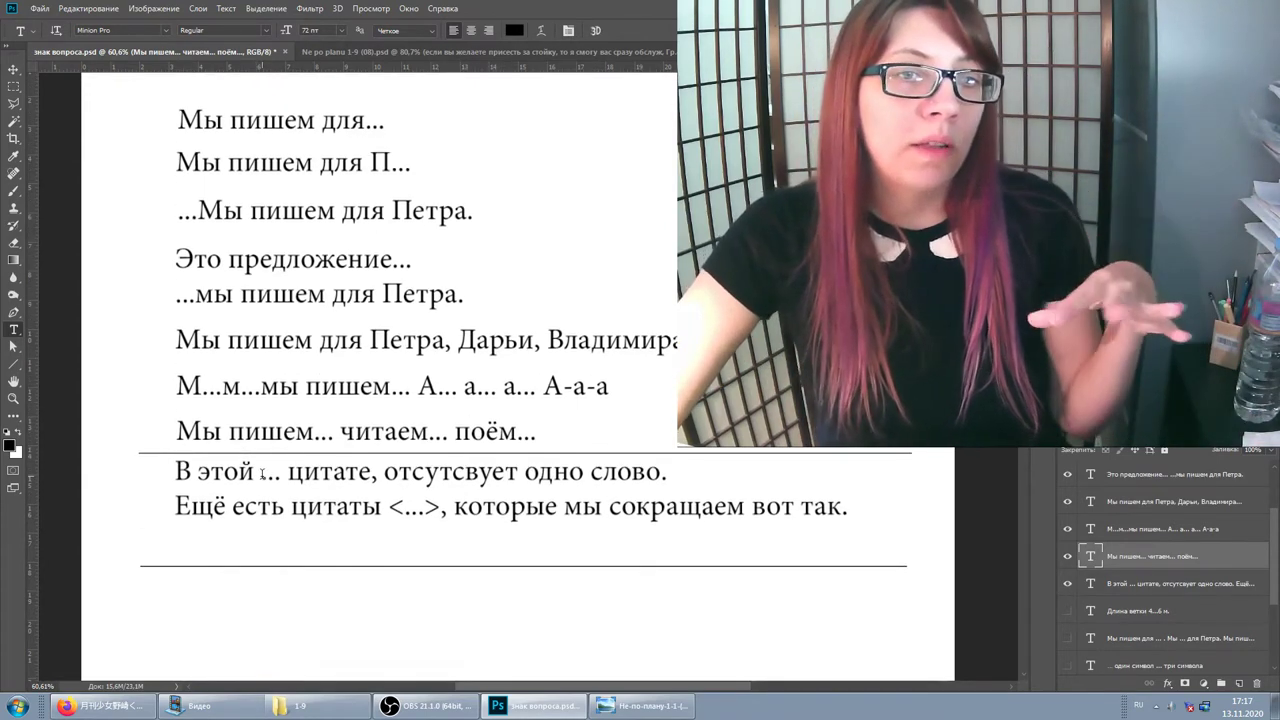
left_click(273, 473)
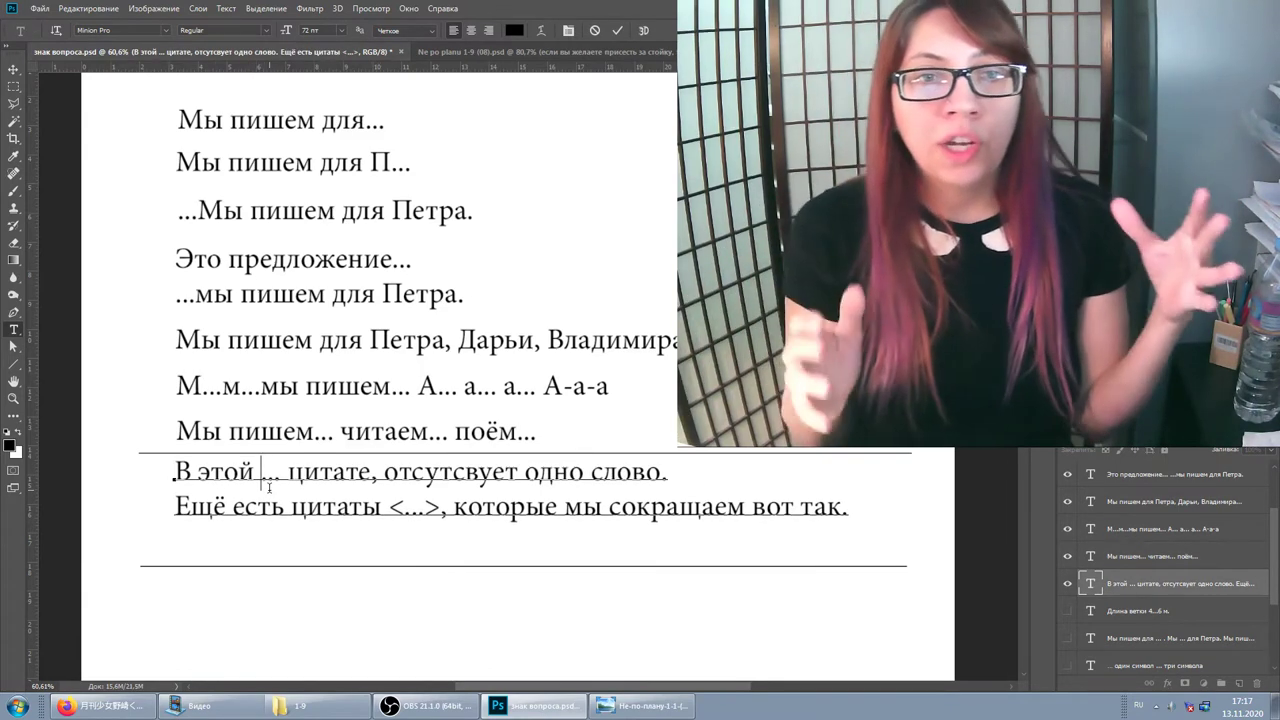
left_click(1088, 581)
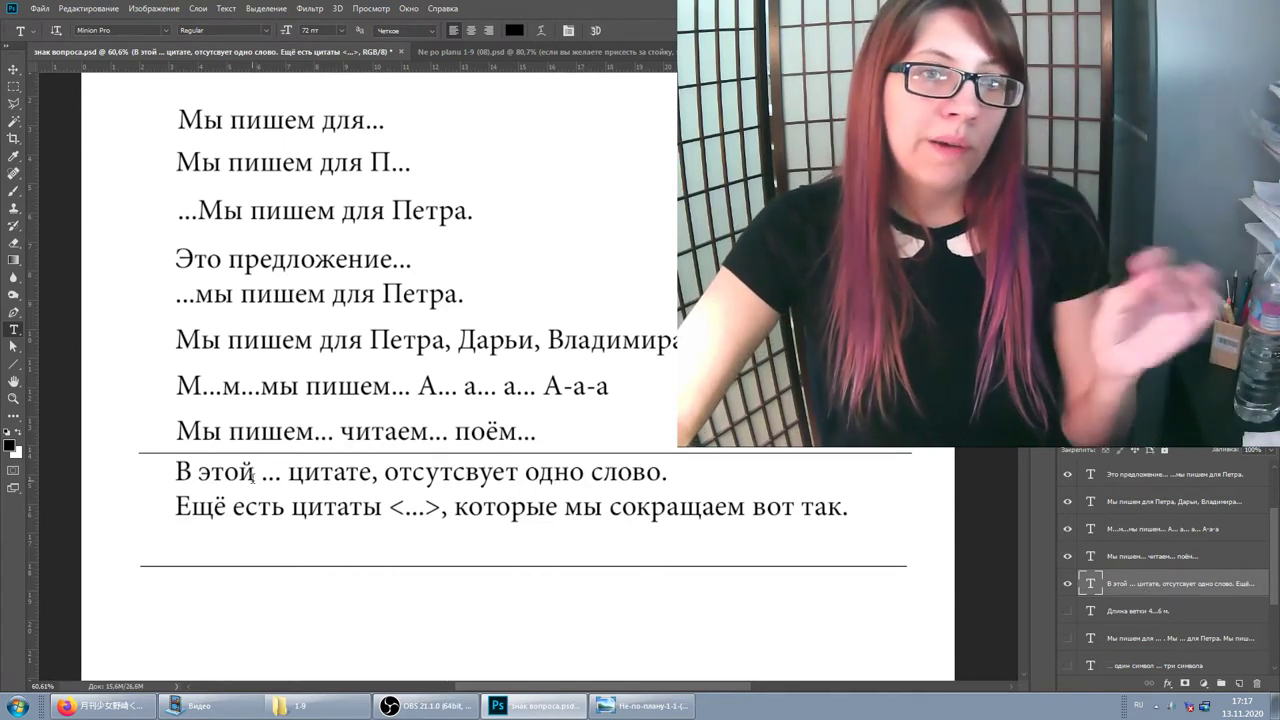
left_click(255, 470)
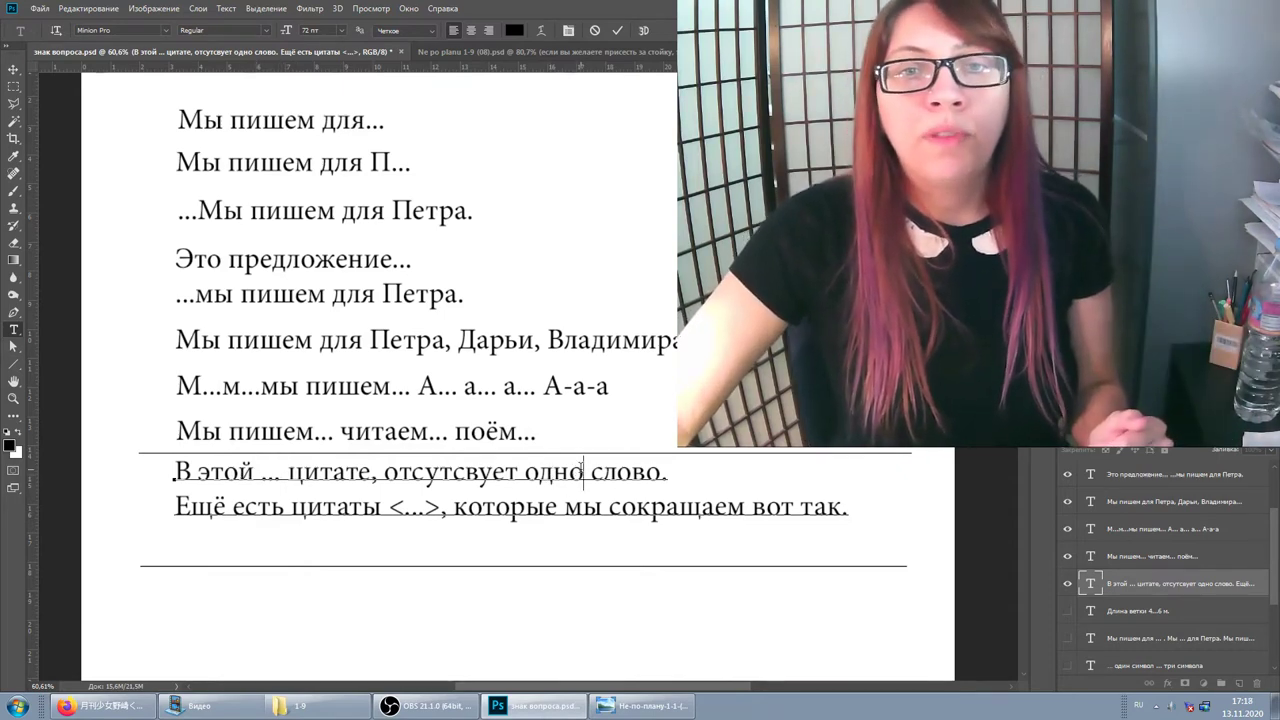
type("-два")
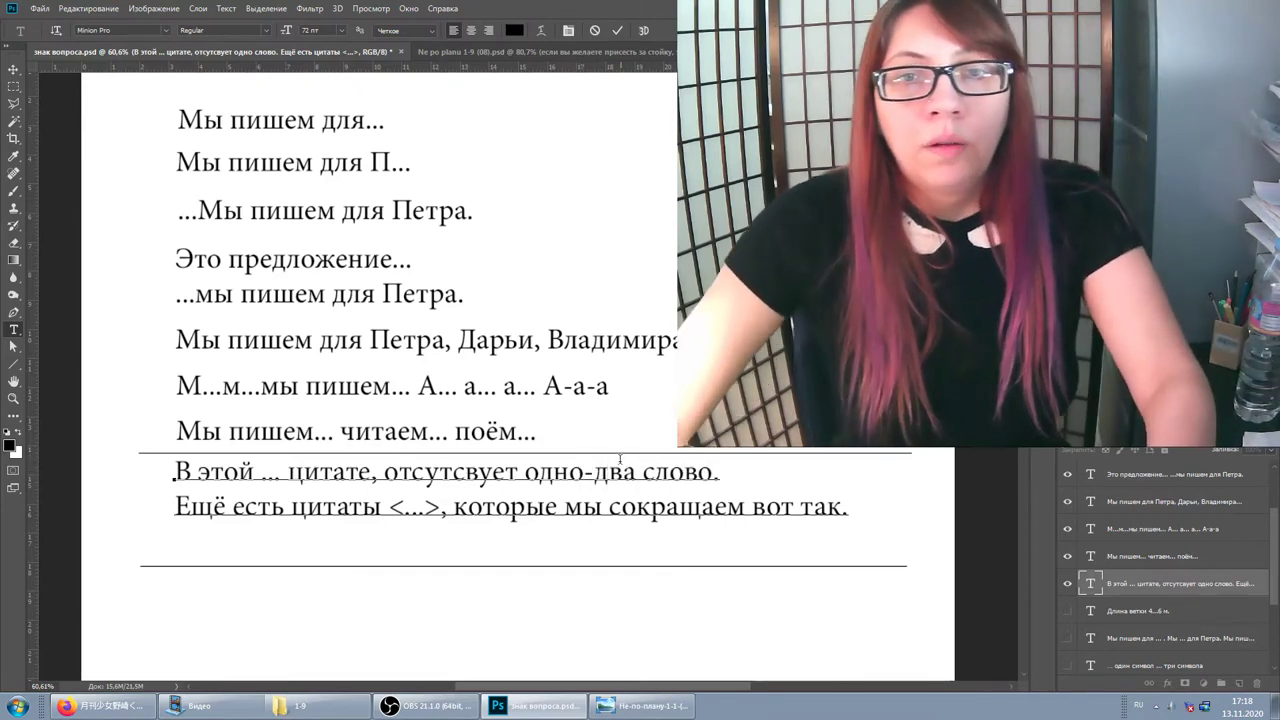
left_click(1238, 593)
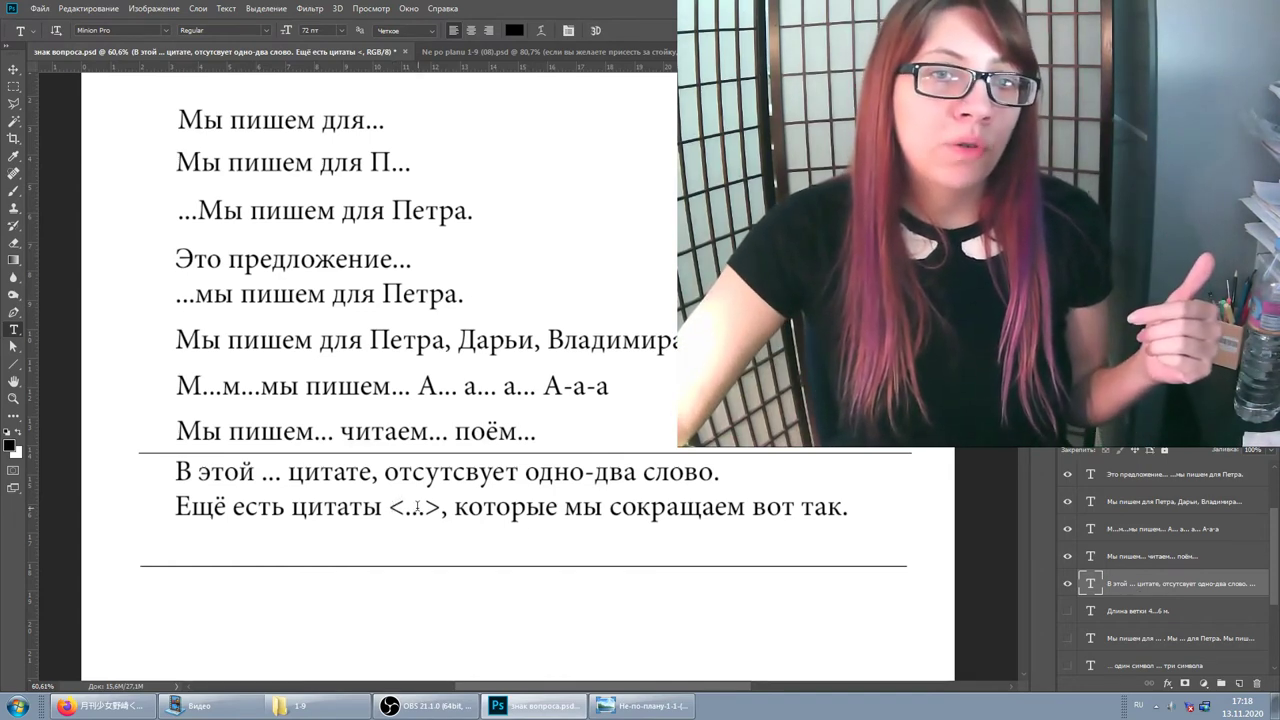
left_click_drag(396, 507, 389, 507)
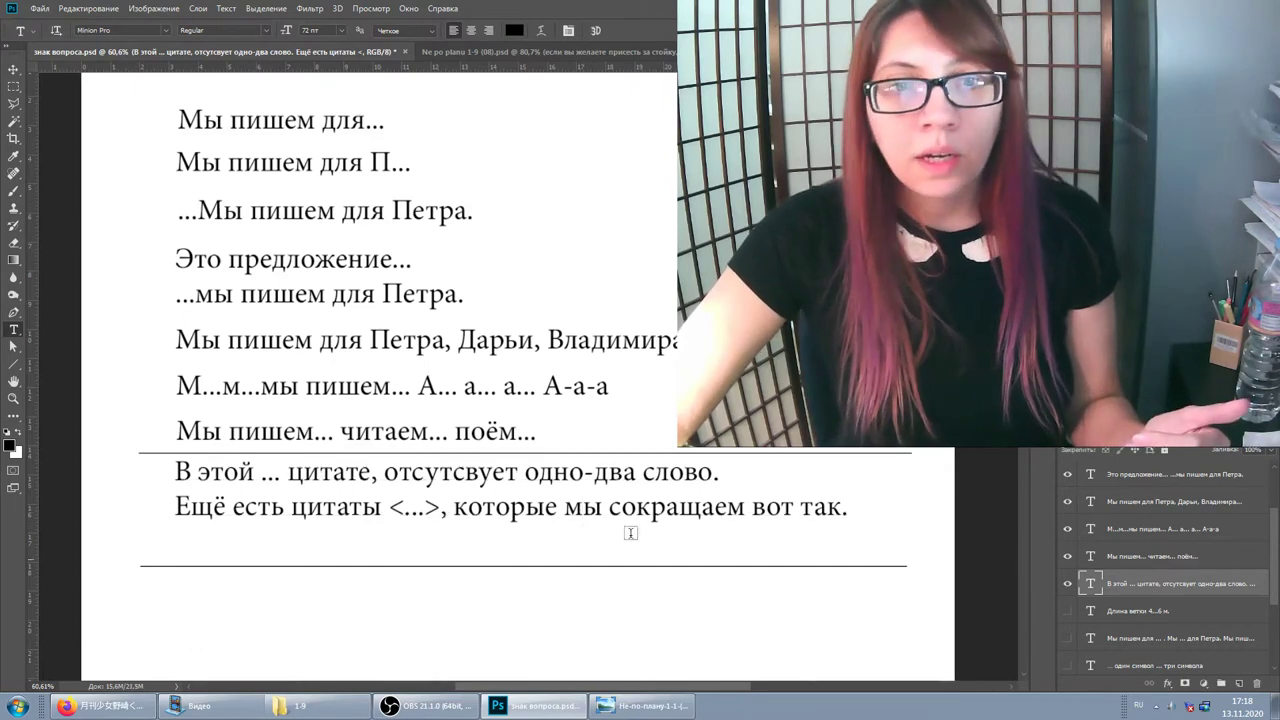
key("BackSpace")
type(")")
key("BackSpace")
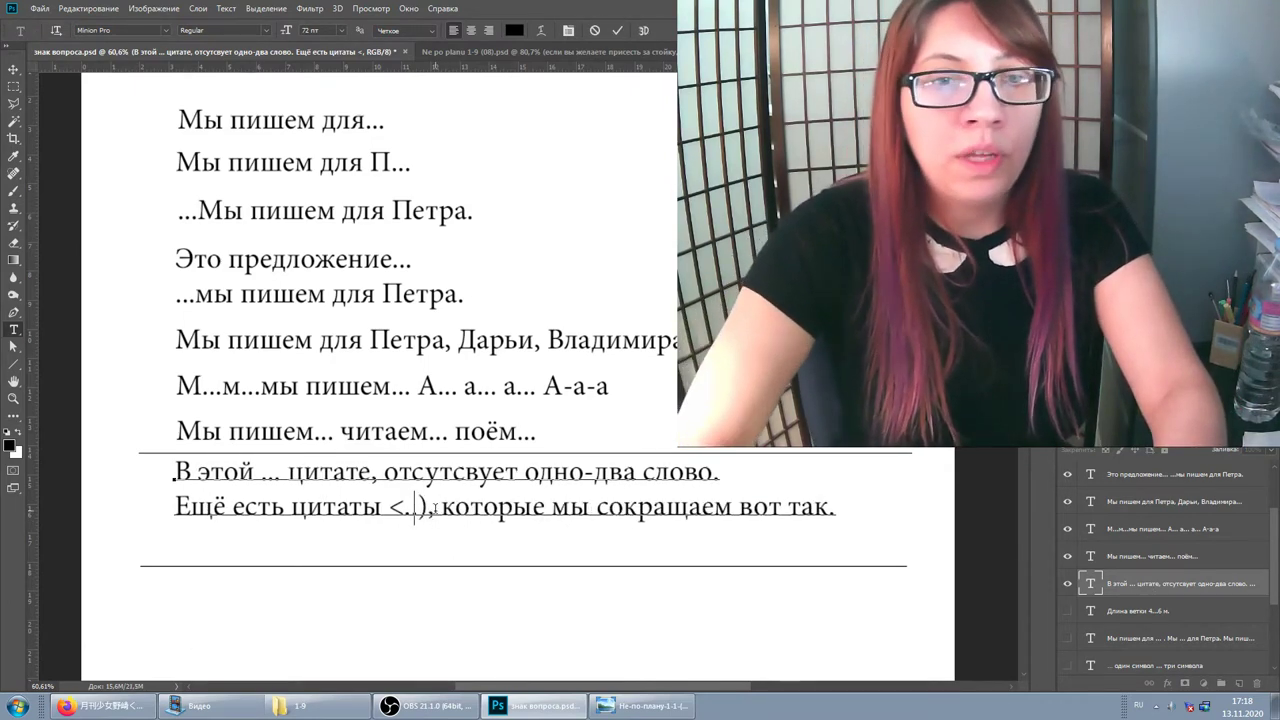
type("(")
key("BackSpace")
key("BackSpace")
type("(")
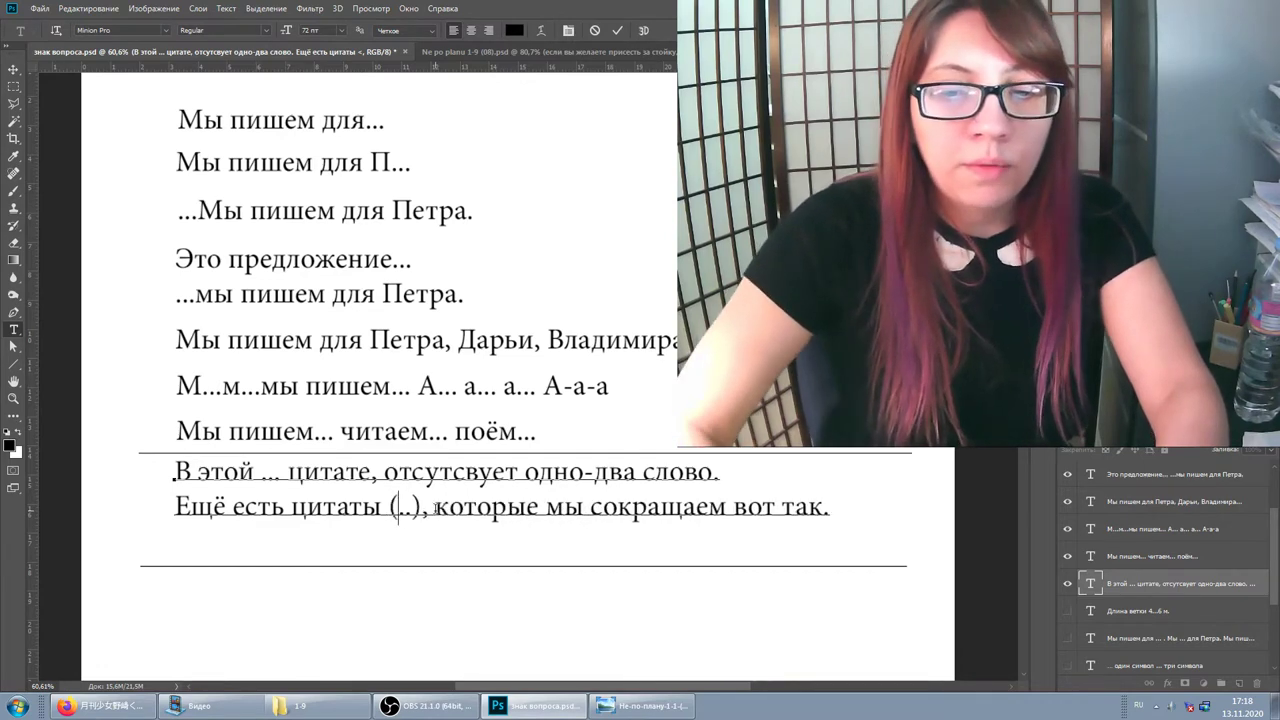
type(".")
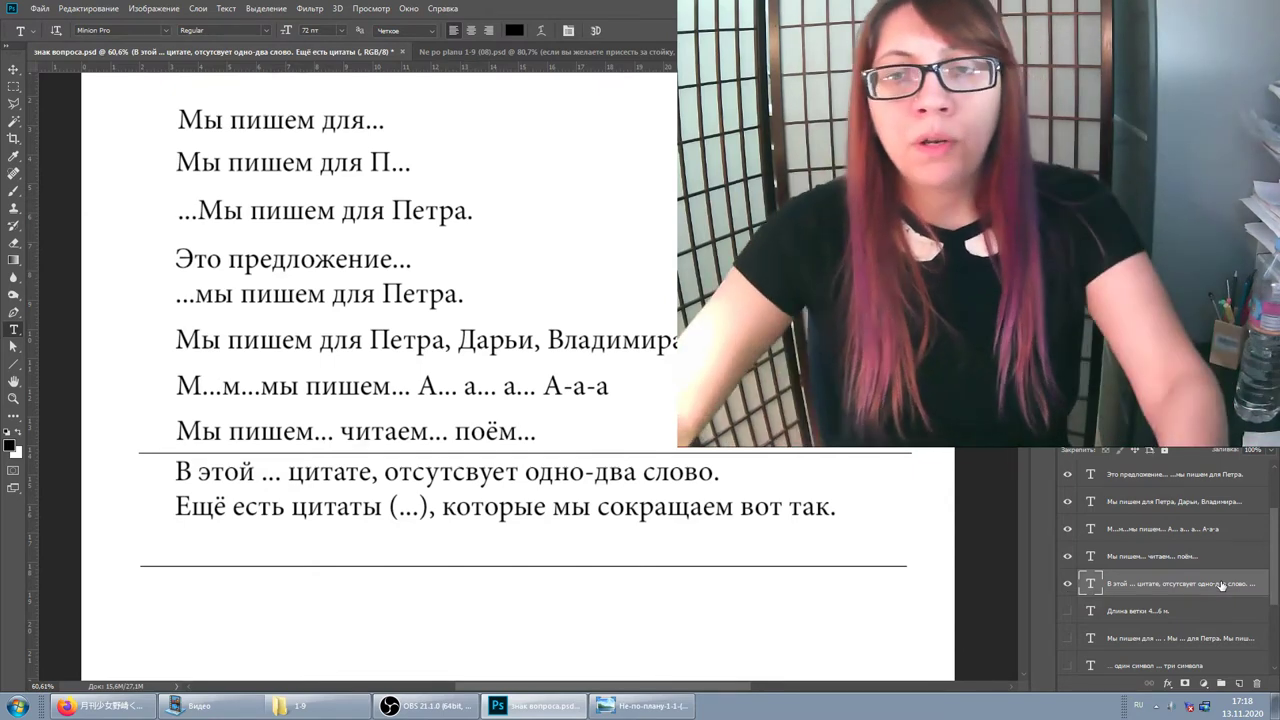
left_click(399, 507)
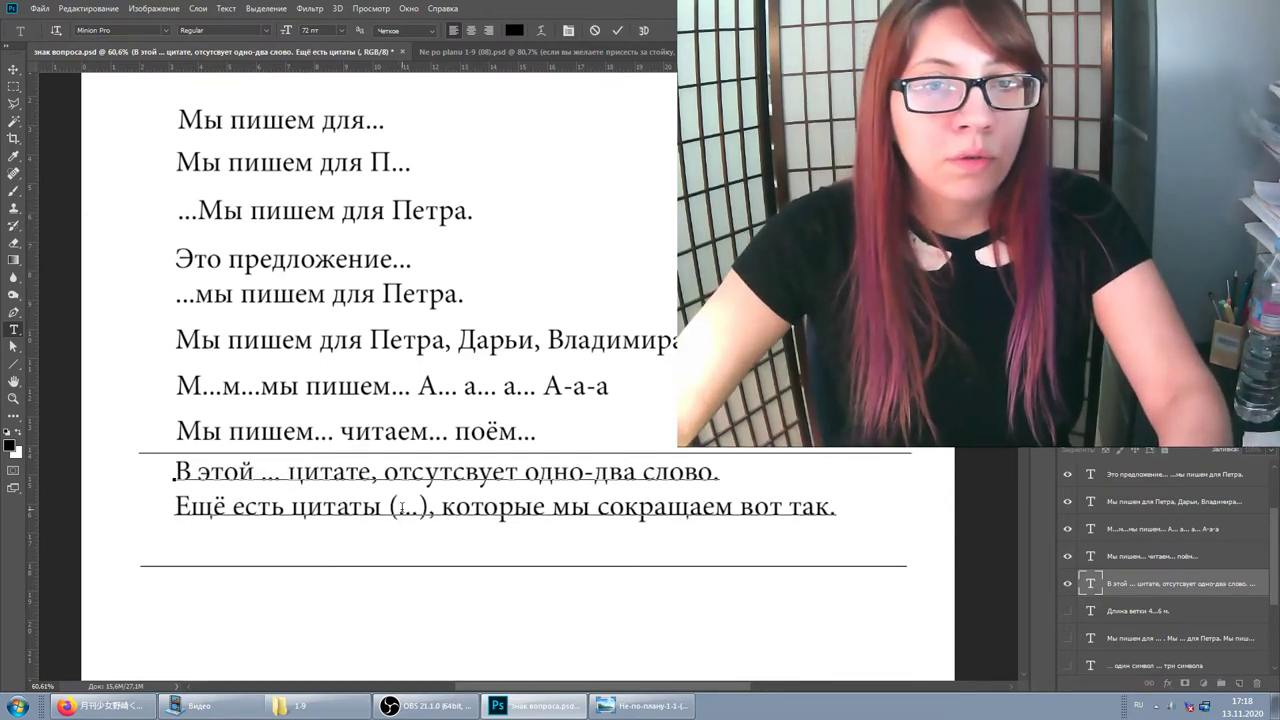
key("Delete")
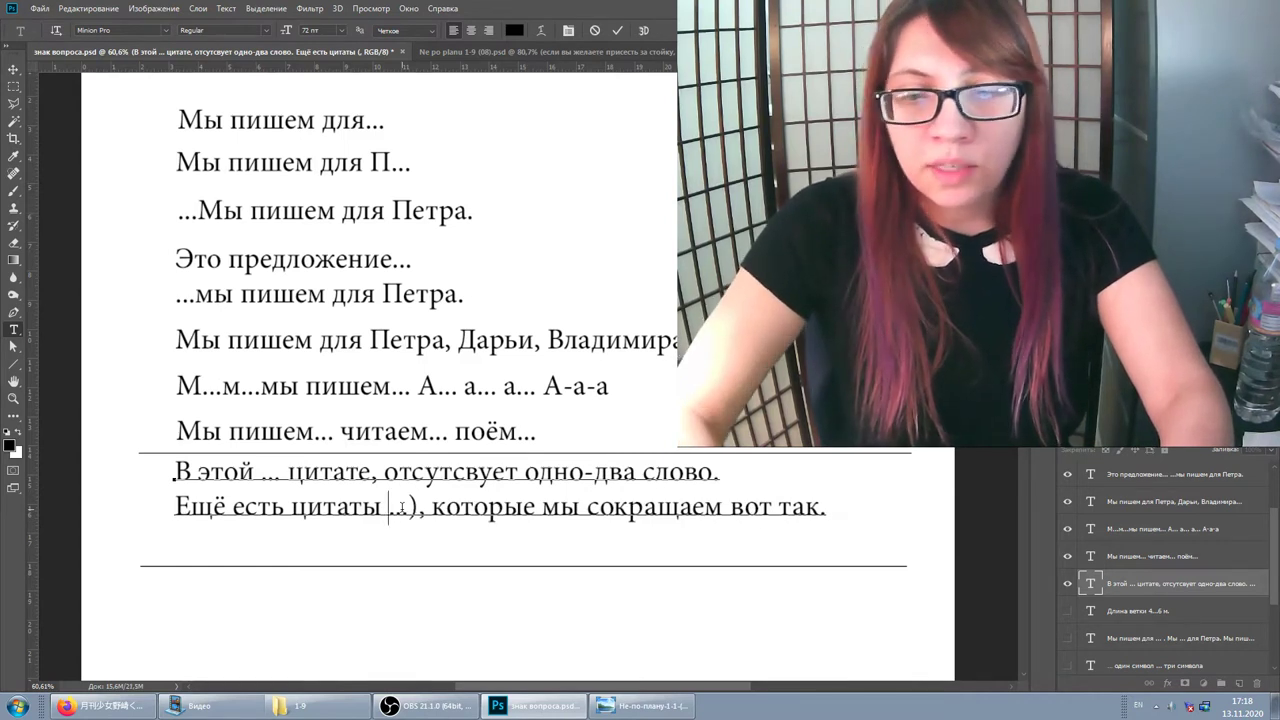
type("<")
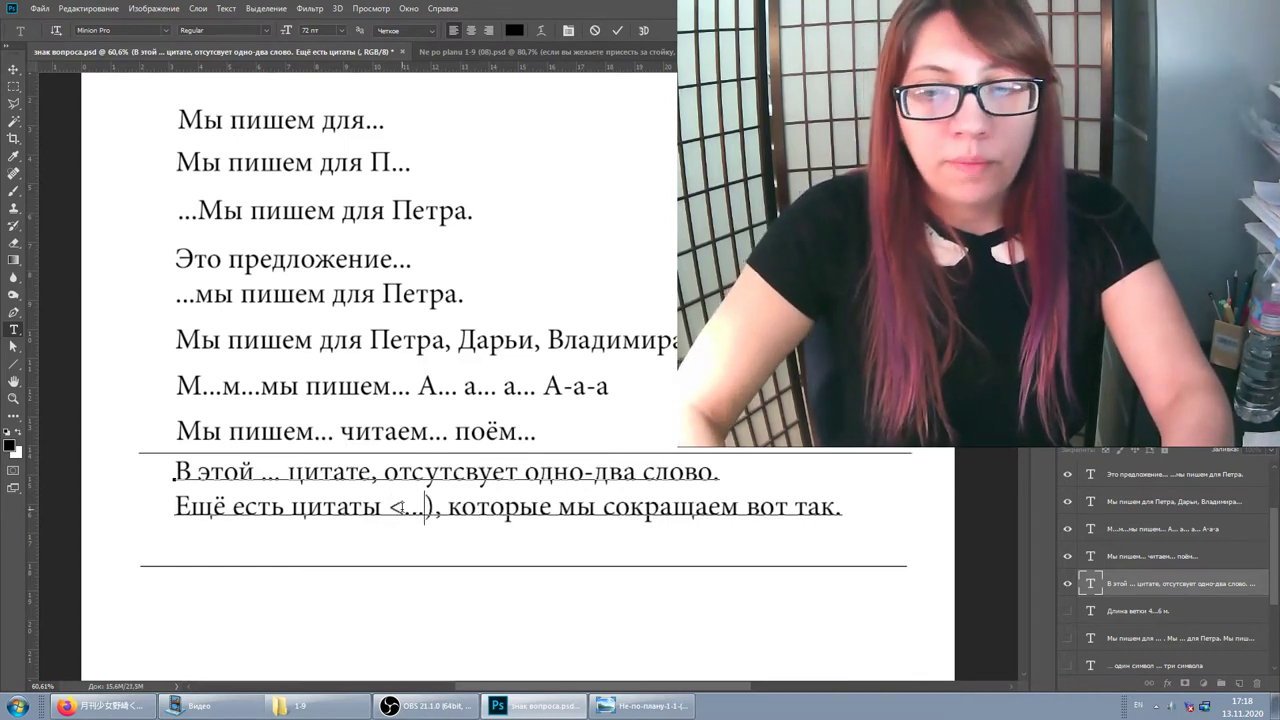
key("Delete")
type(">")
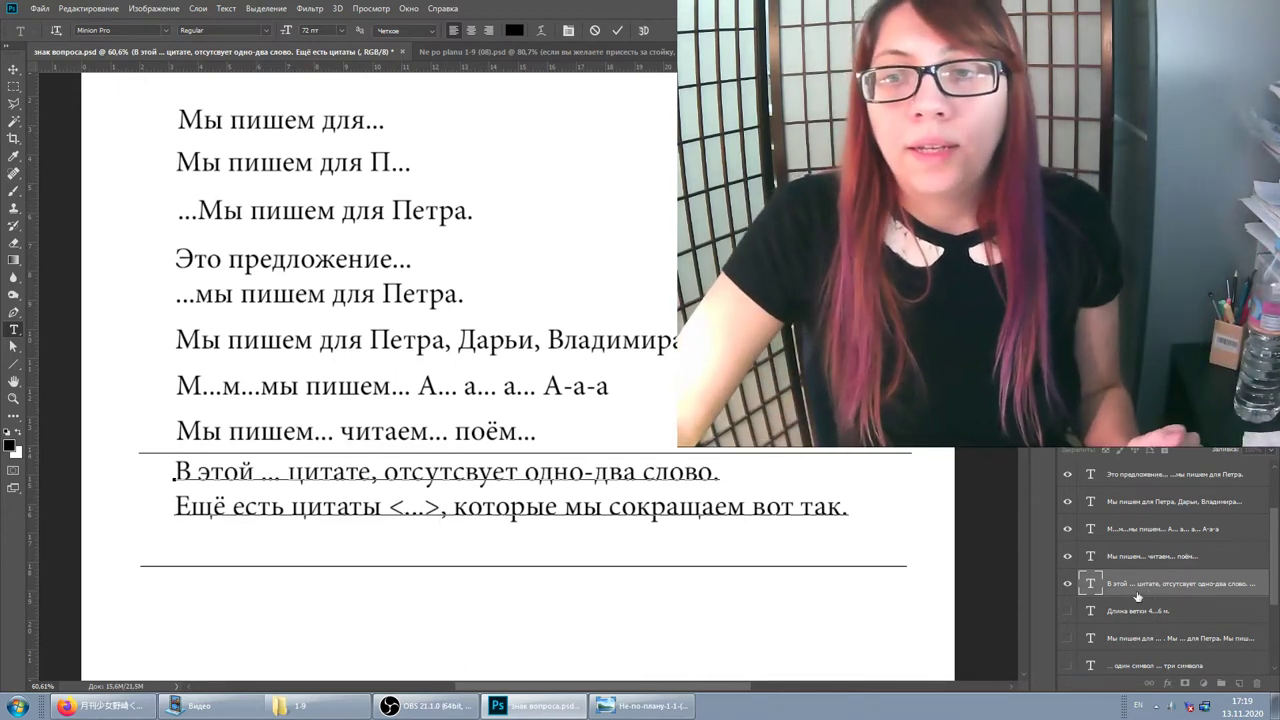
left_click(1067, 613)
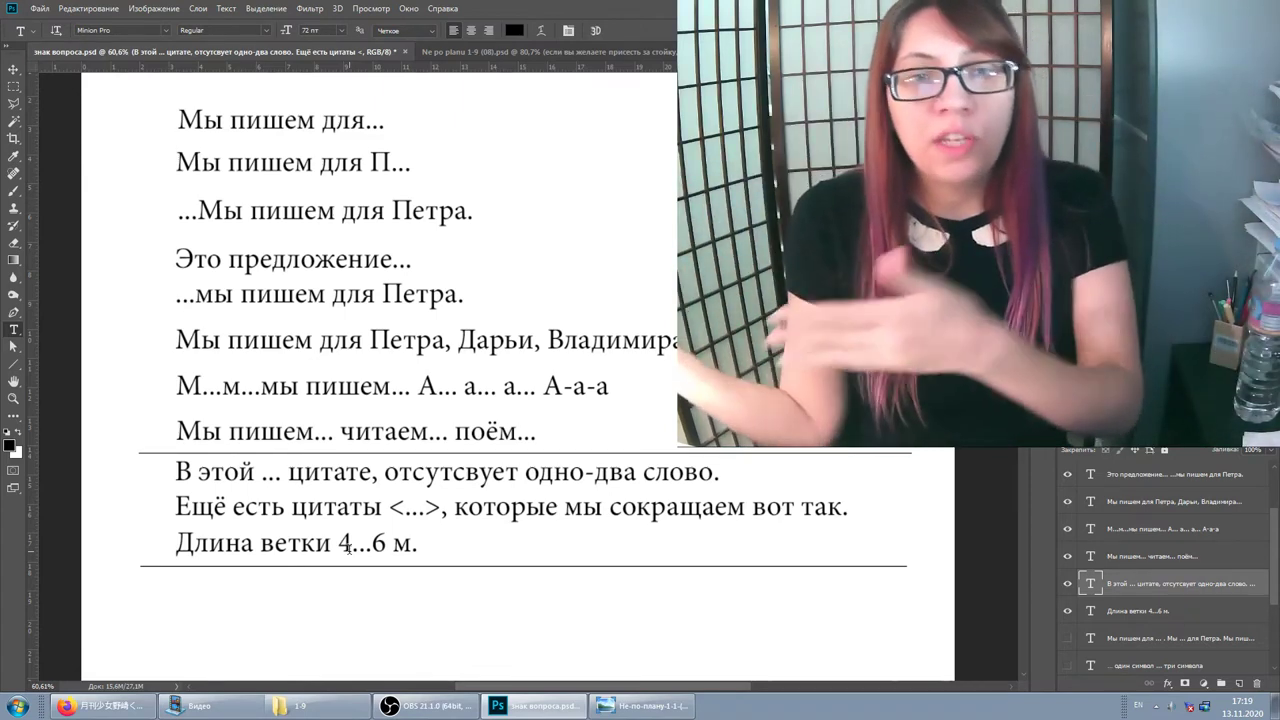
Step: Add two dots so the line reads 'Длина ветки 4...6 м.' and commit it
left_click(385, 538)
type("-")
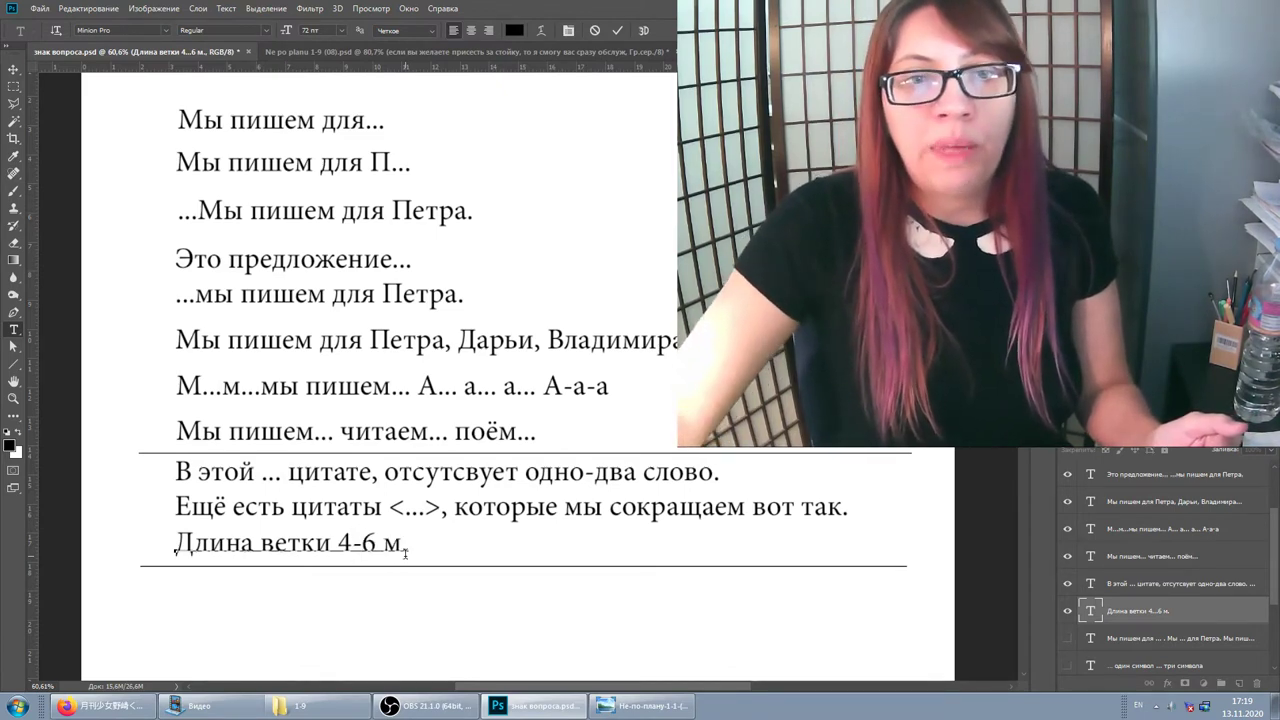
left_click(1216, 612)
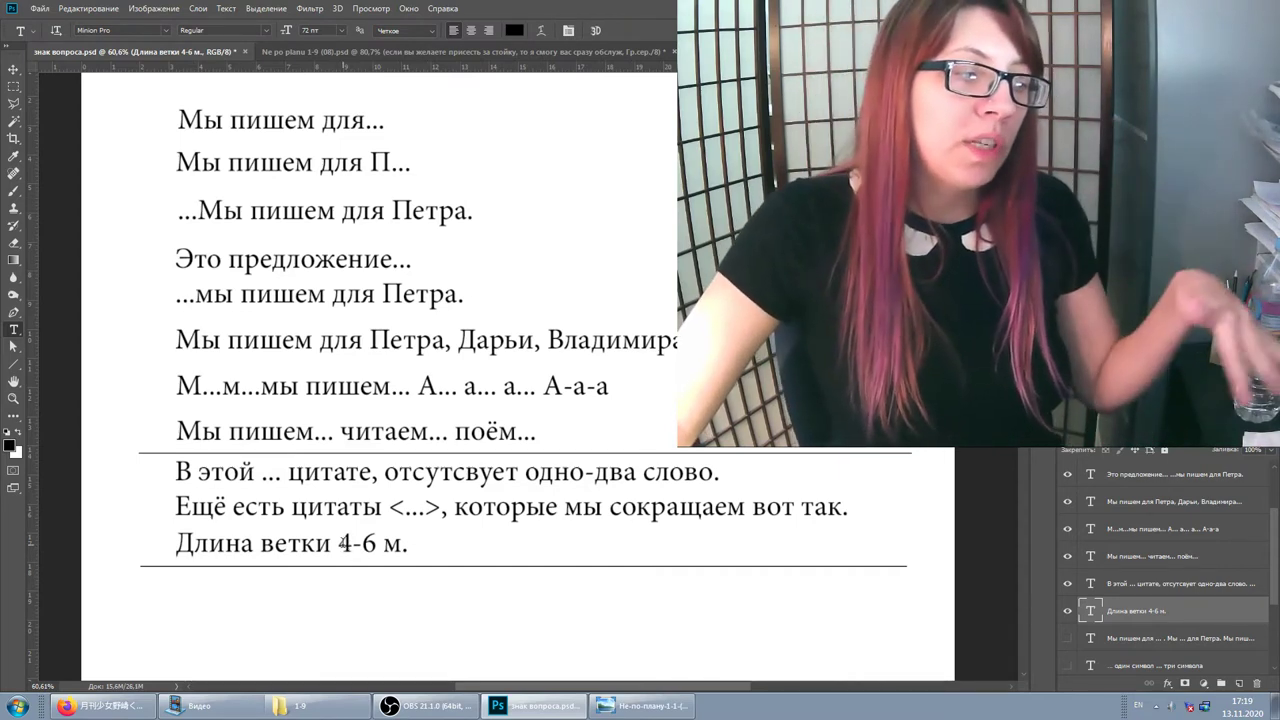
left_click(340, 543)
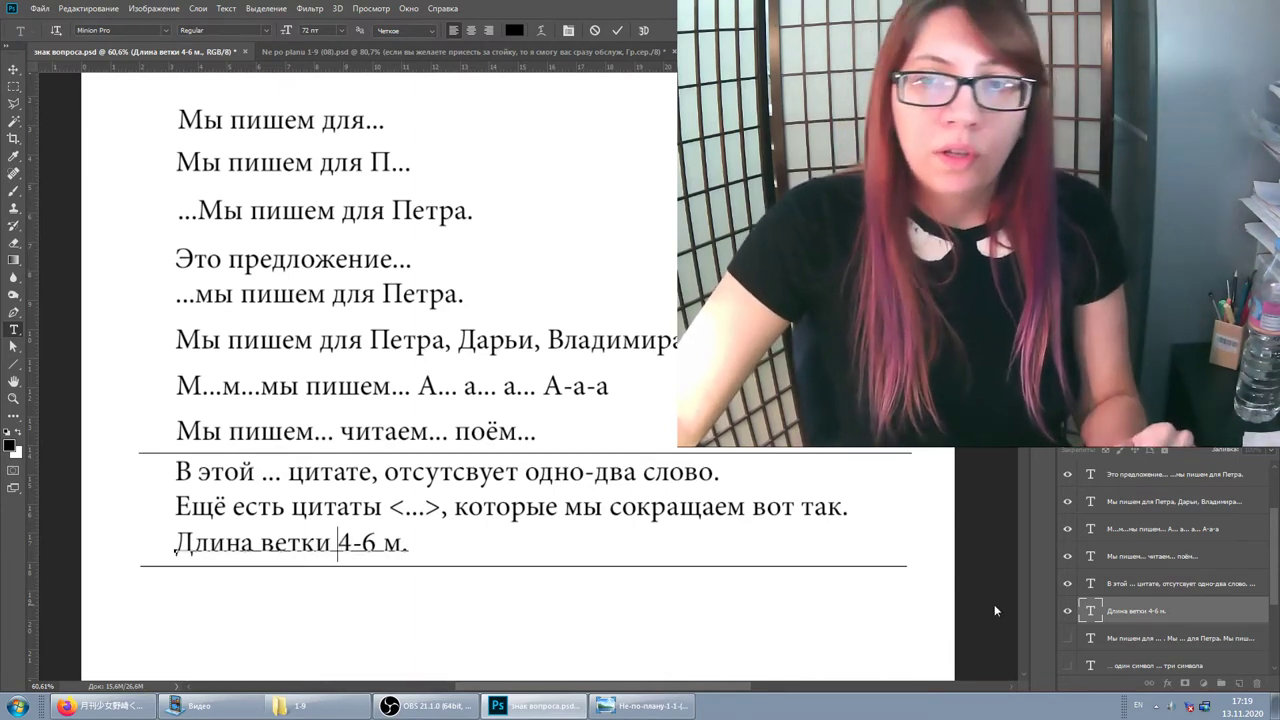
left_click(1193, 611)
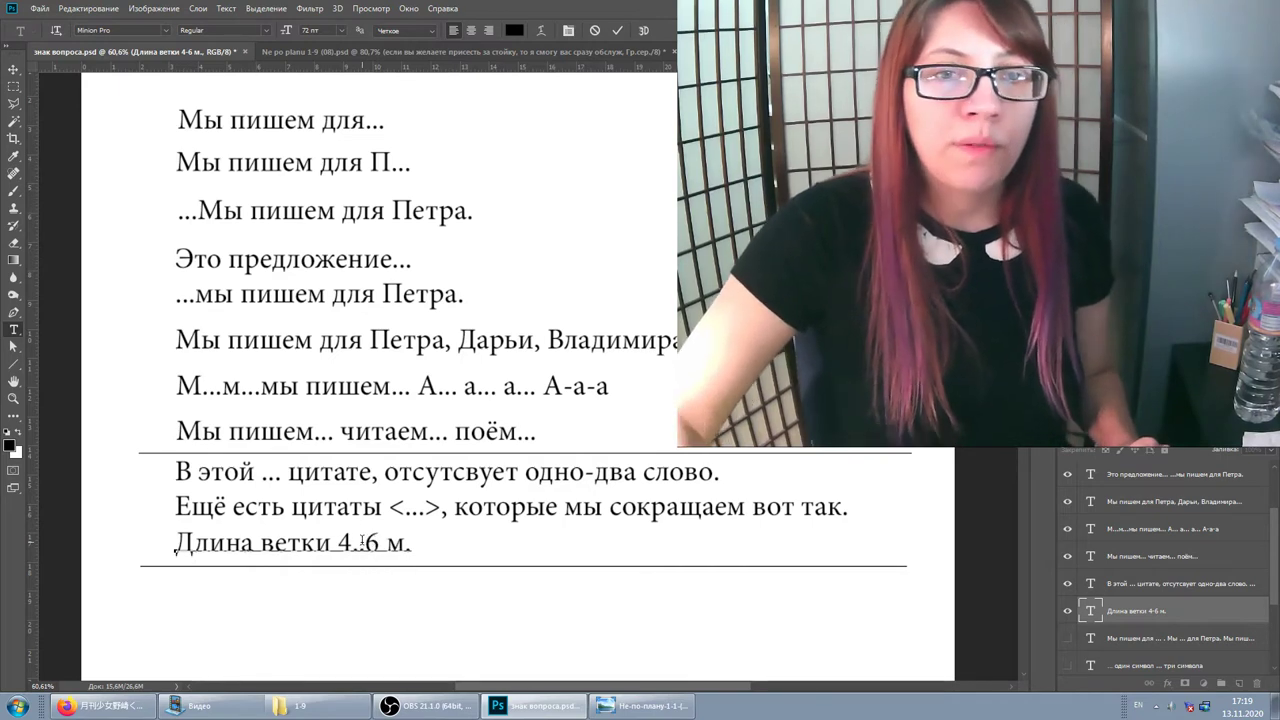
type("..")
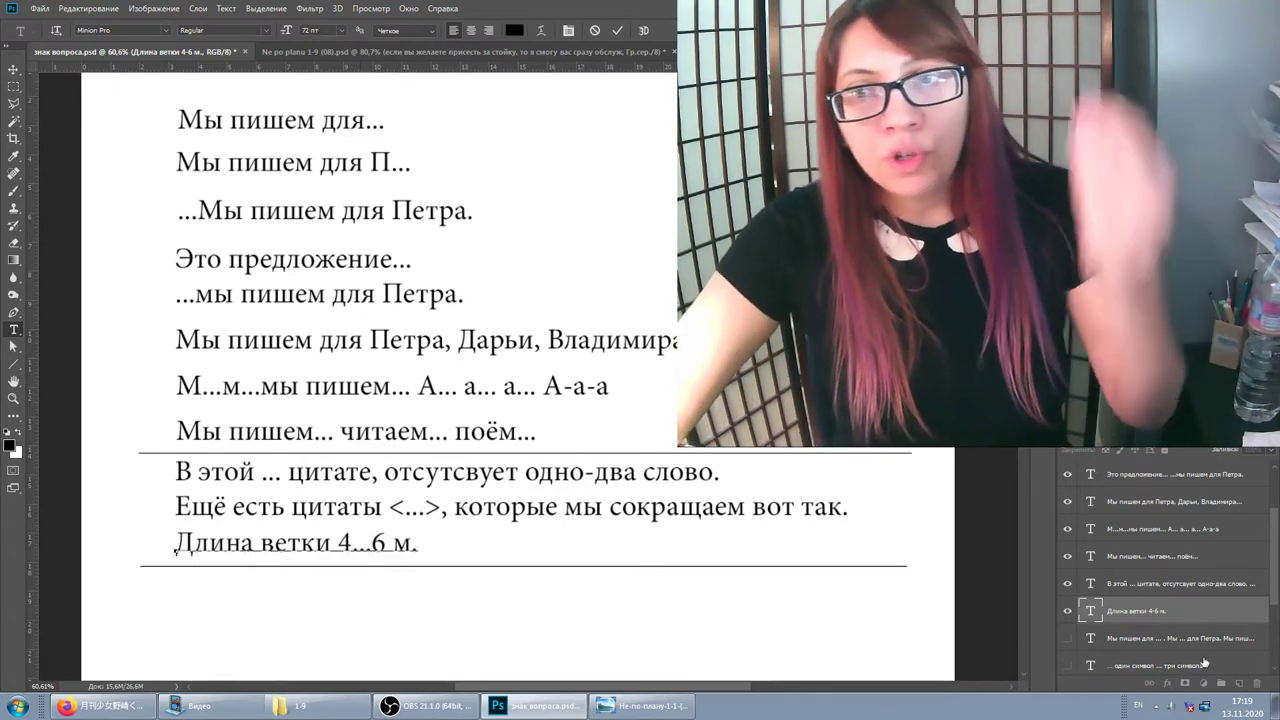
left_click(1191, 616)
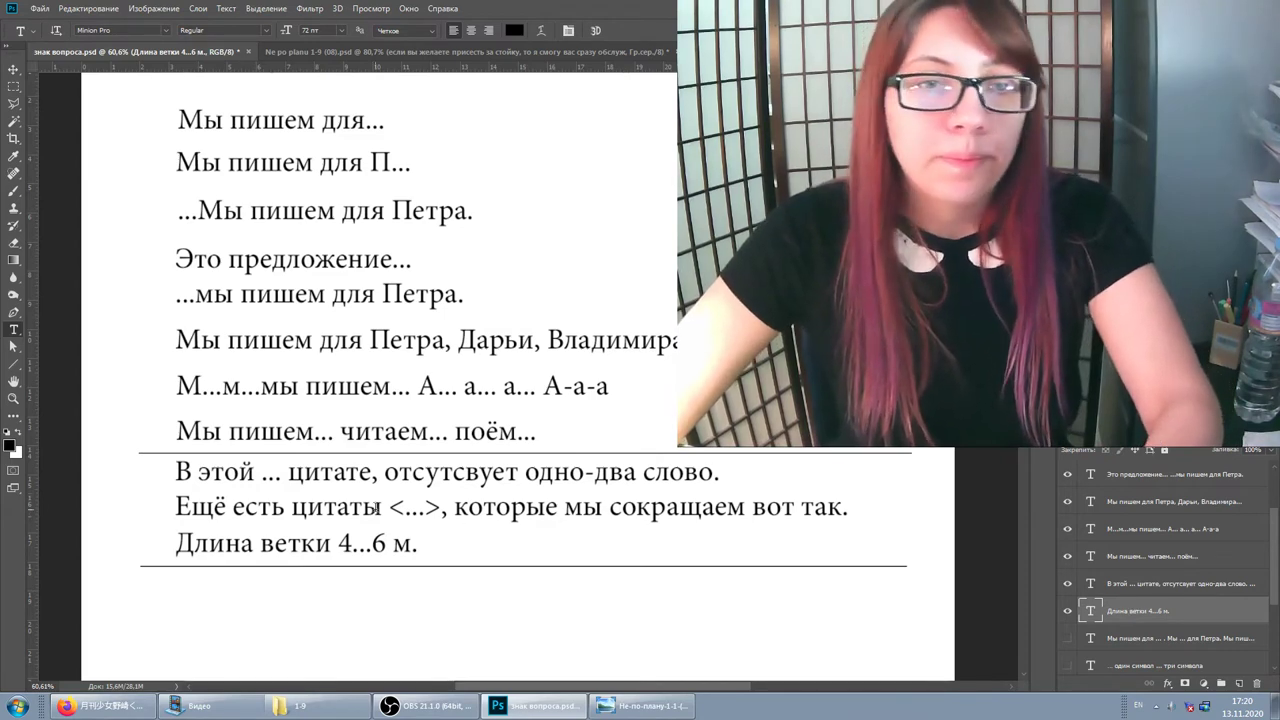
Step: Scroll the Layers panel and show the hidden 'Мы пишем для…' example-sentences layer
scroll(400, 508, "down", 1)
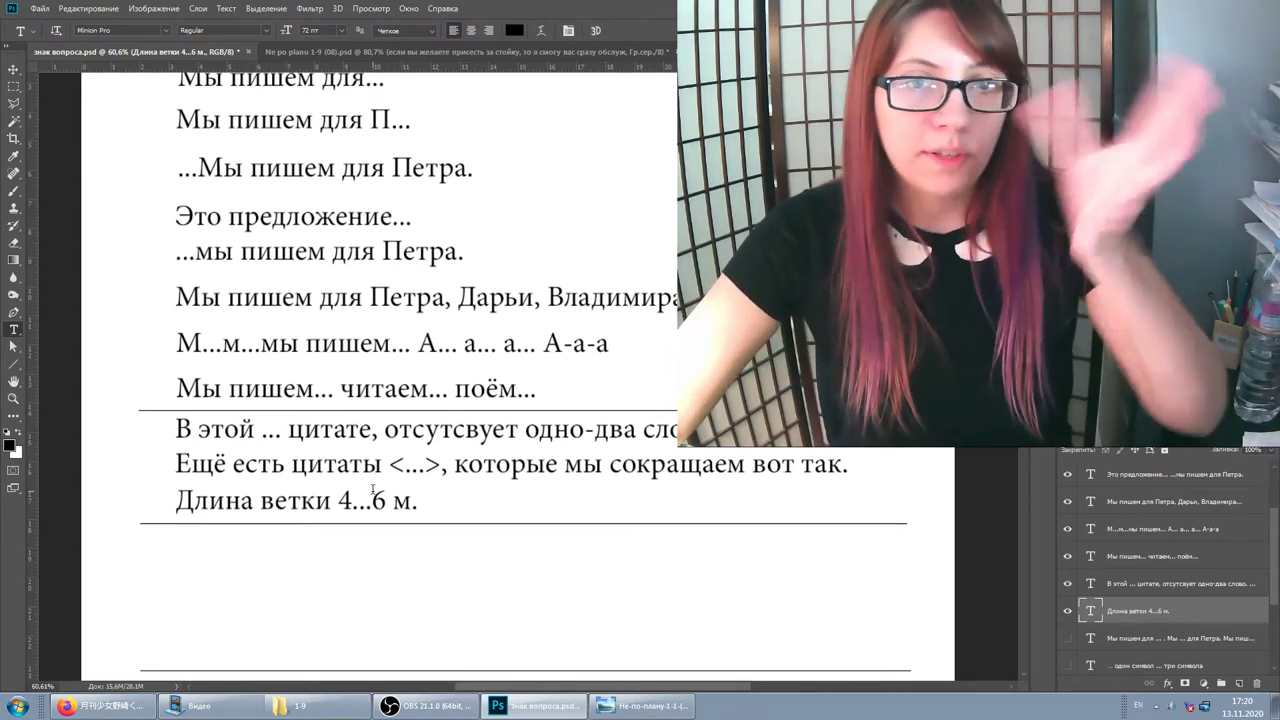
left_click(1073, 637)
scroll(886, 520, "down", 1)
scroll(886, 507, "down", 1)
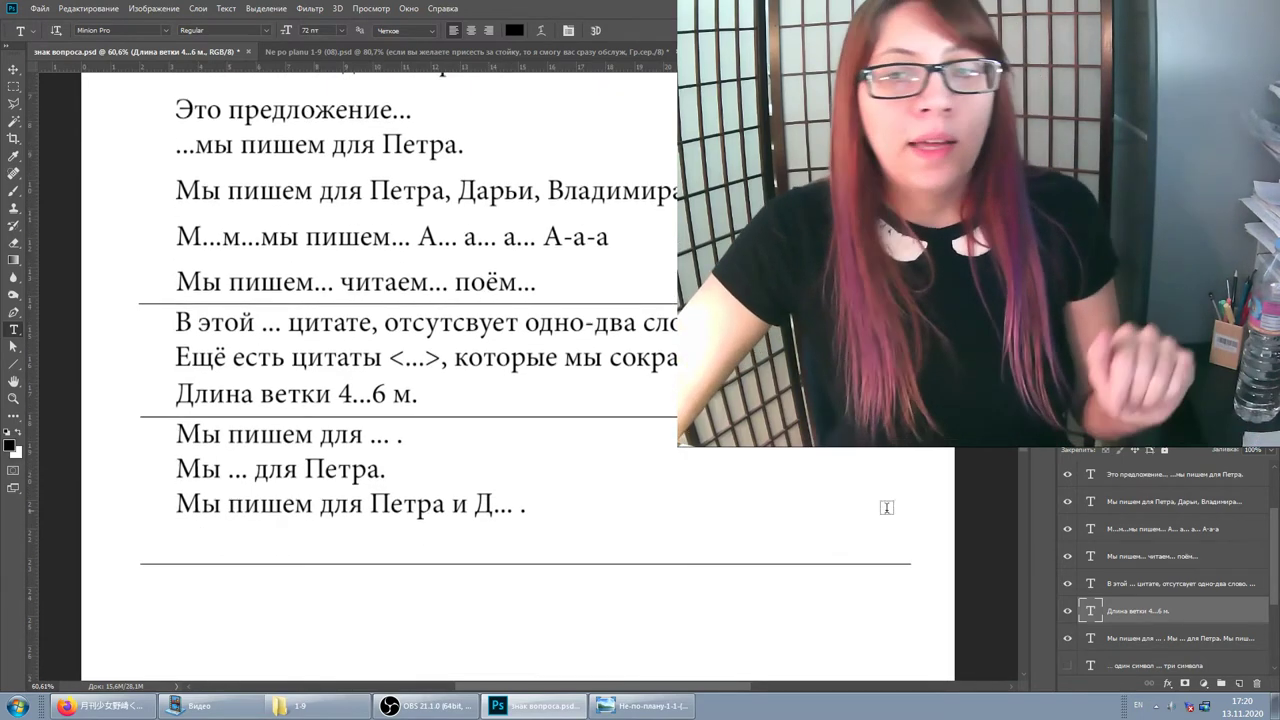
scroll(1168, 600, "down", 1)
scroll(310, 398, "down", 1)
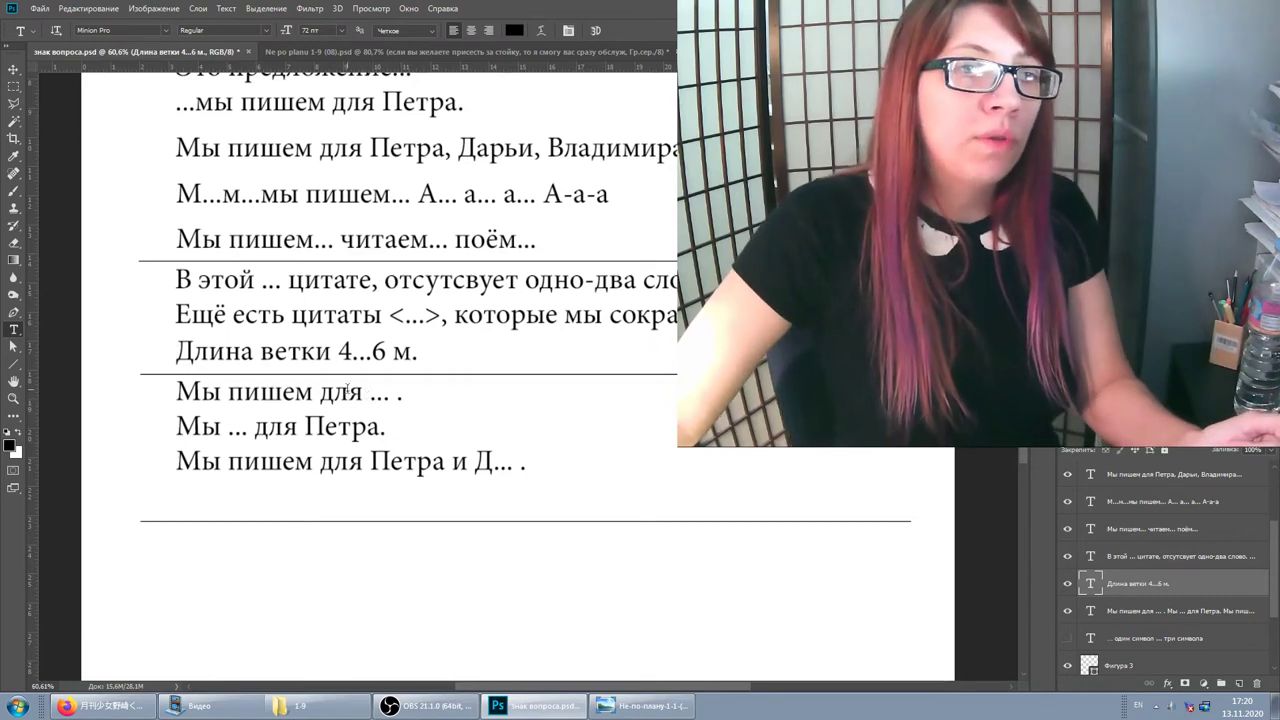
Step: Delete the space before the final period in the first example line and commit
left_click(281, 392)
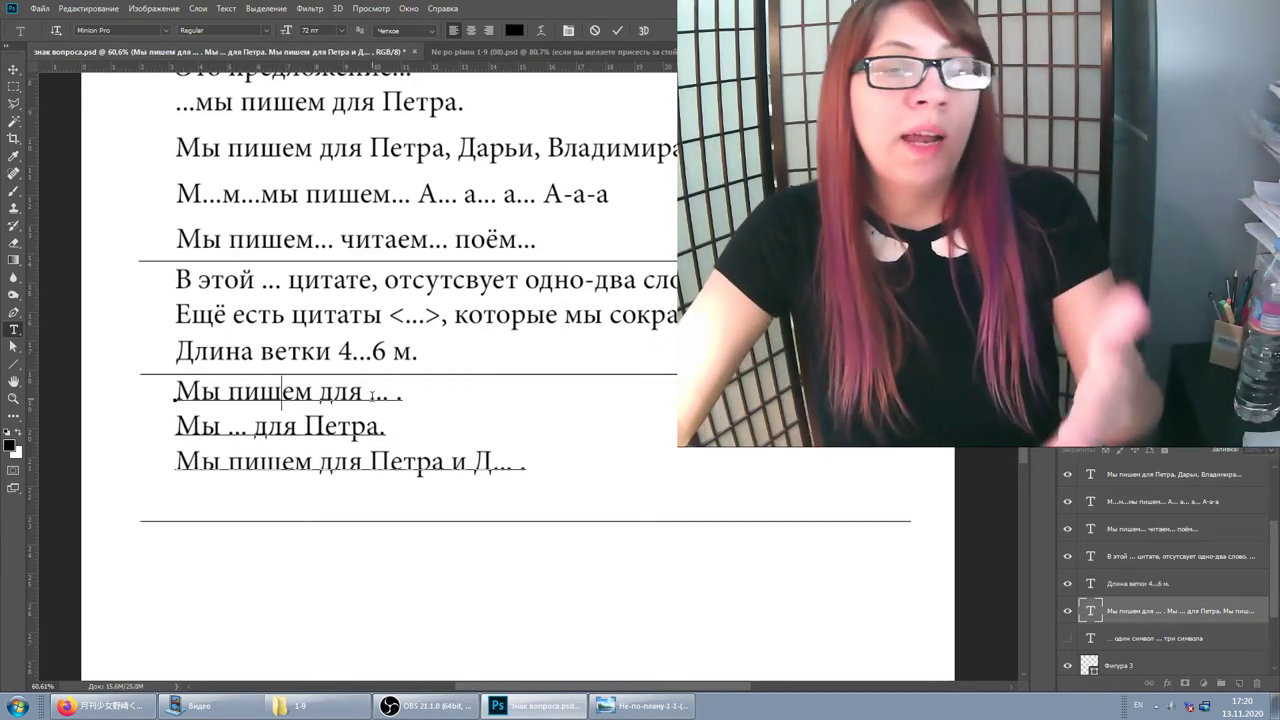
left_click(374, 394)
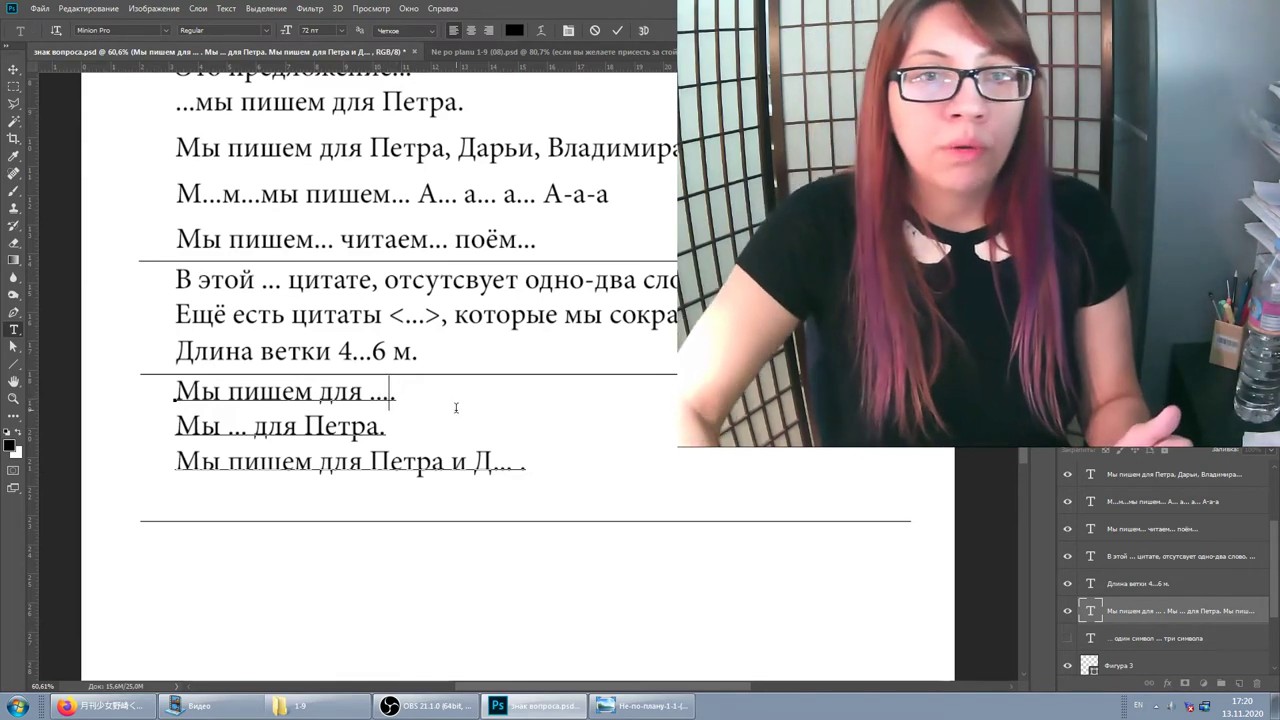
left_click(456, 408)
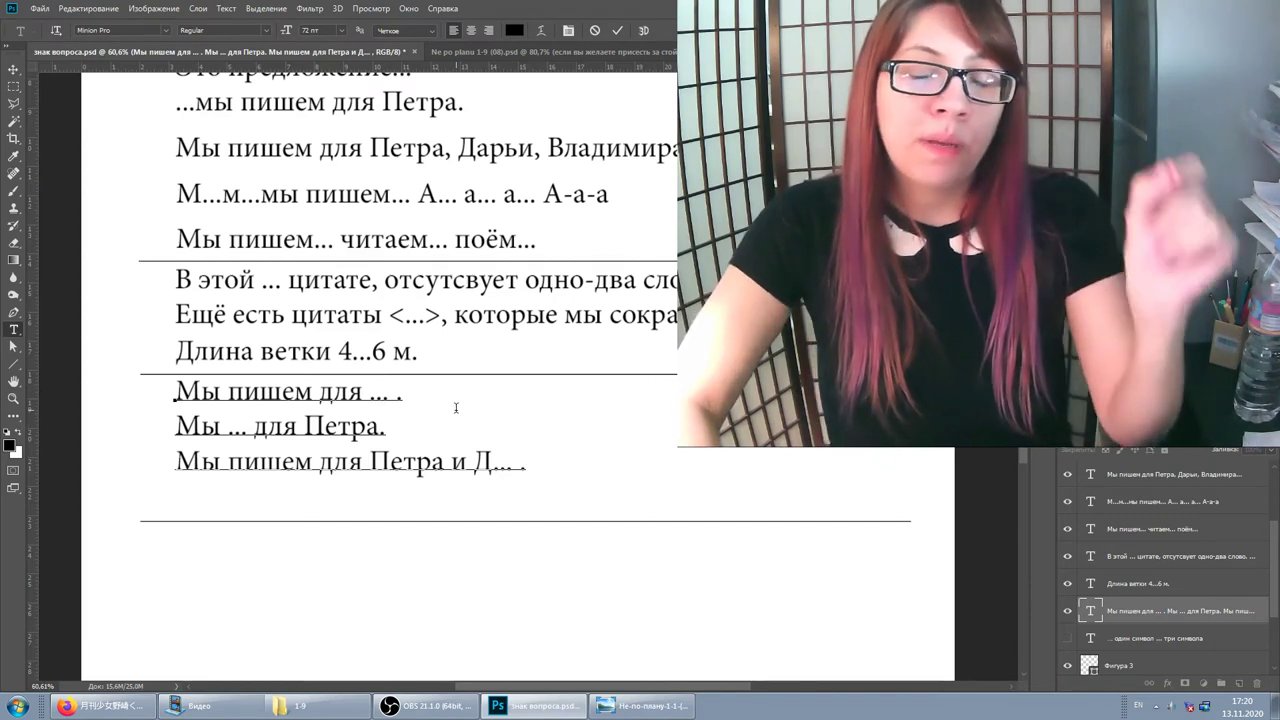
key("BackSpace")
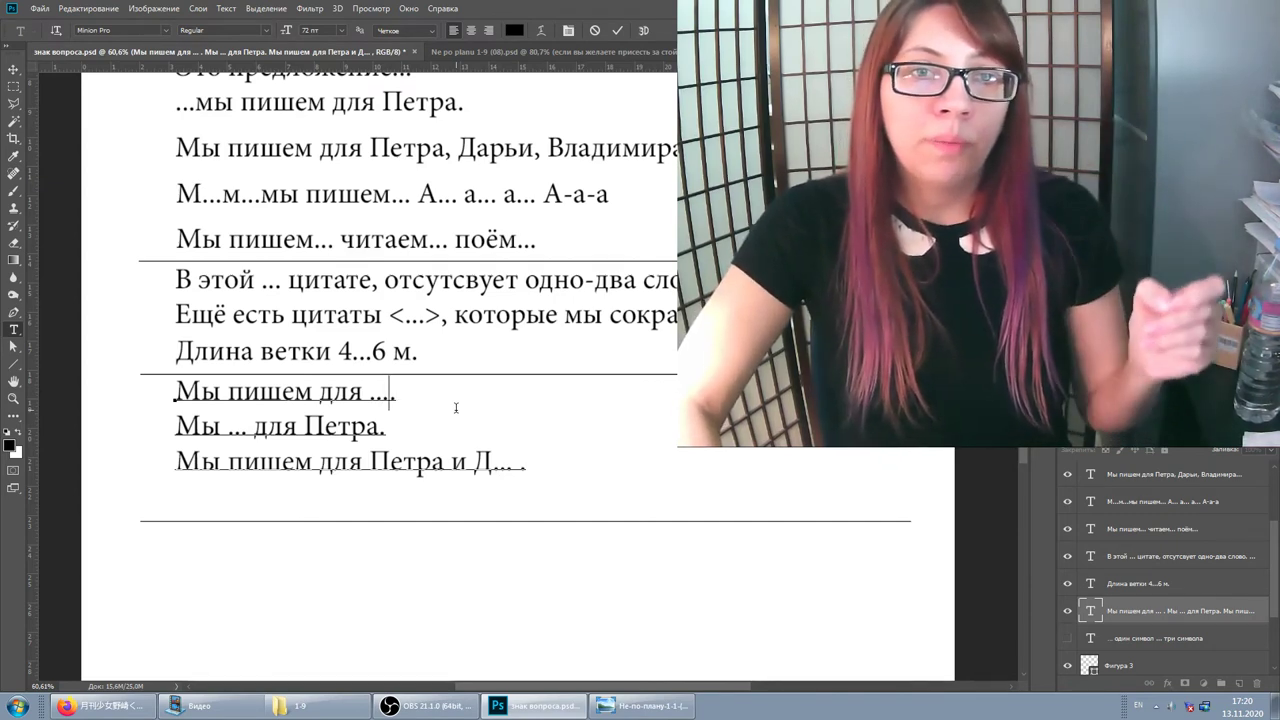
left_click(1160, 622)
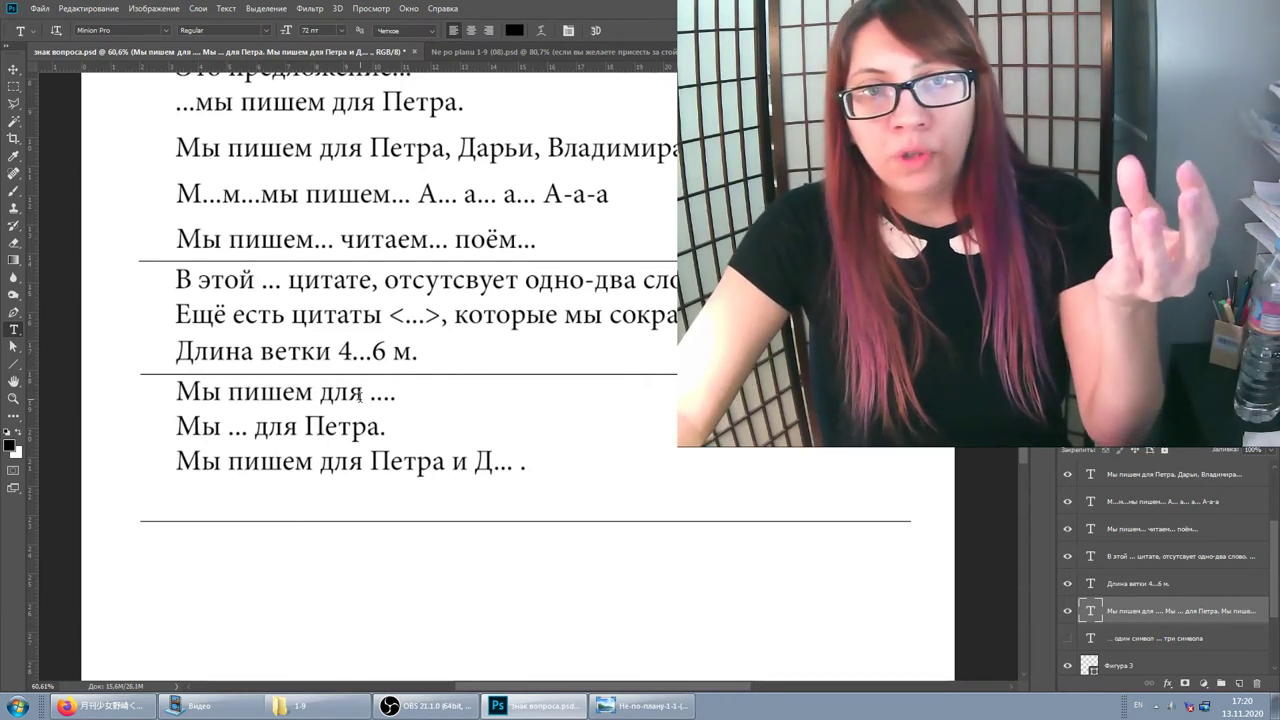
Step: Reopen the example sentences, place the caret after 'Д' in the last line, and commit
left_click(442, 442)
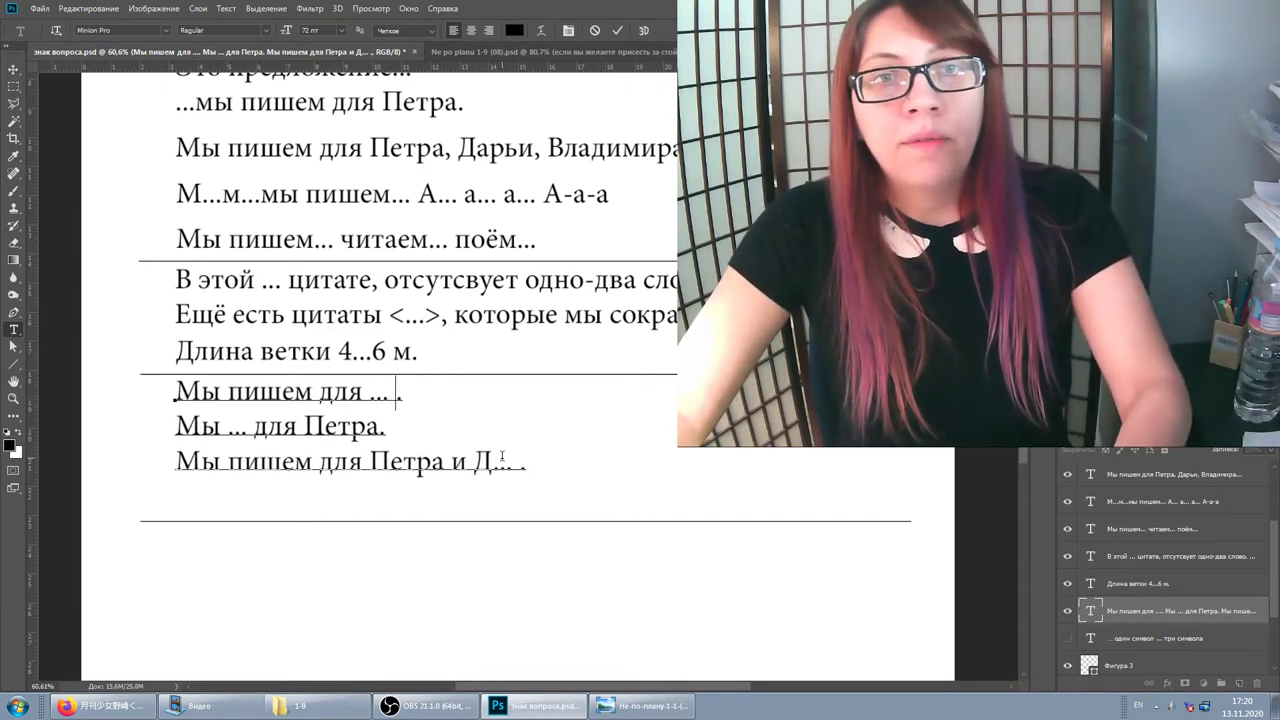
left_click(1242, 607)
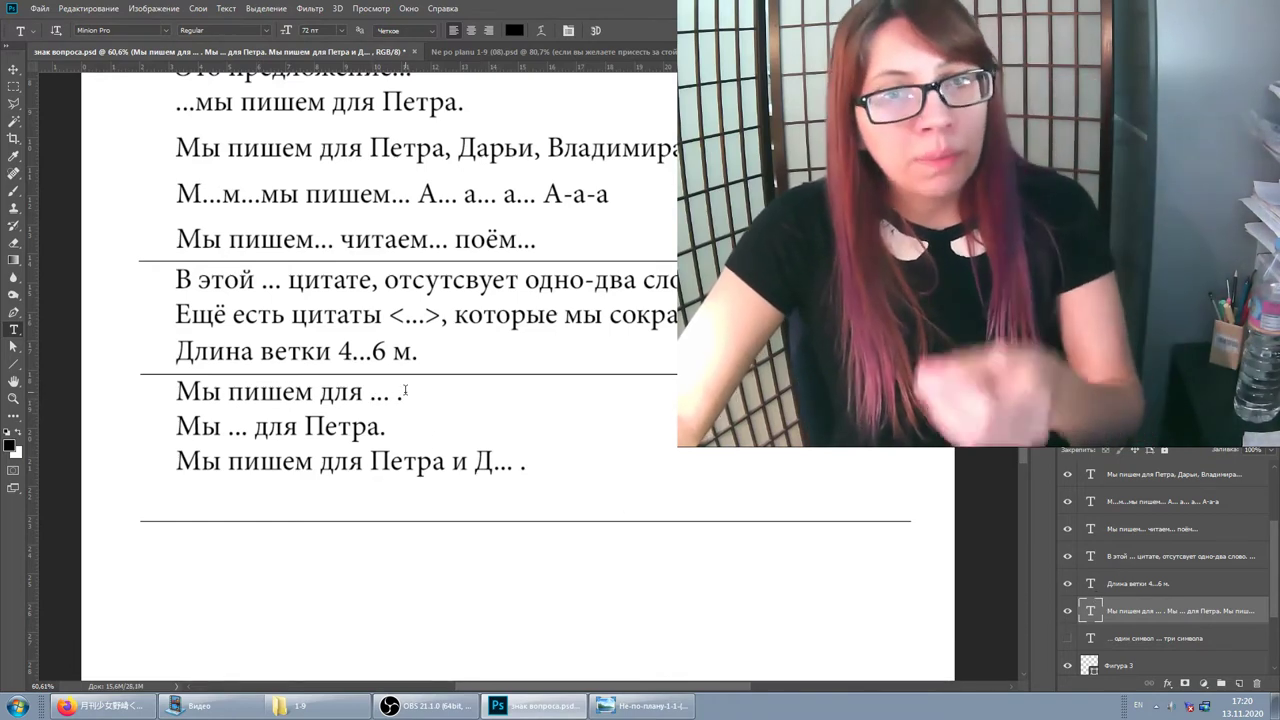
left_click(250, 432)
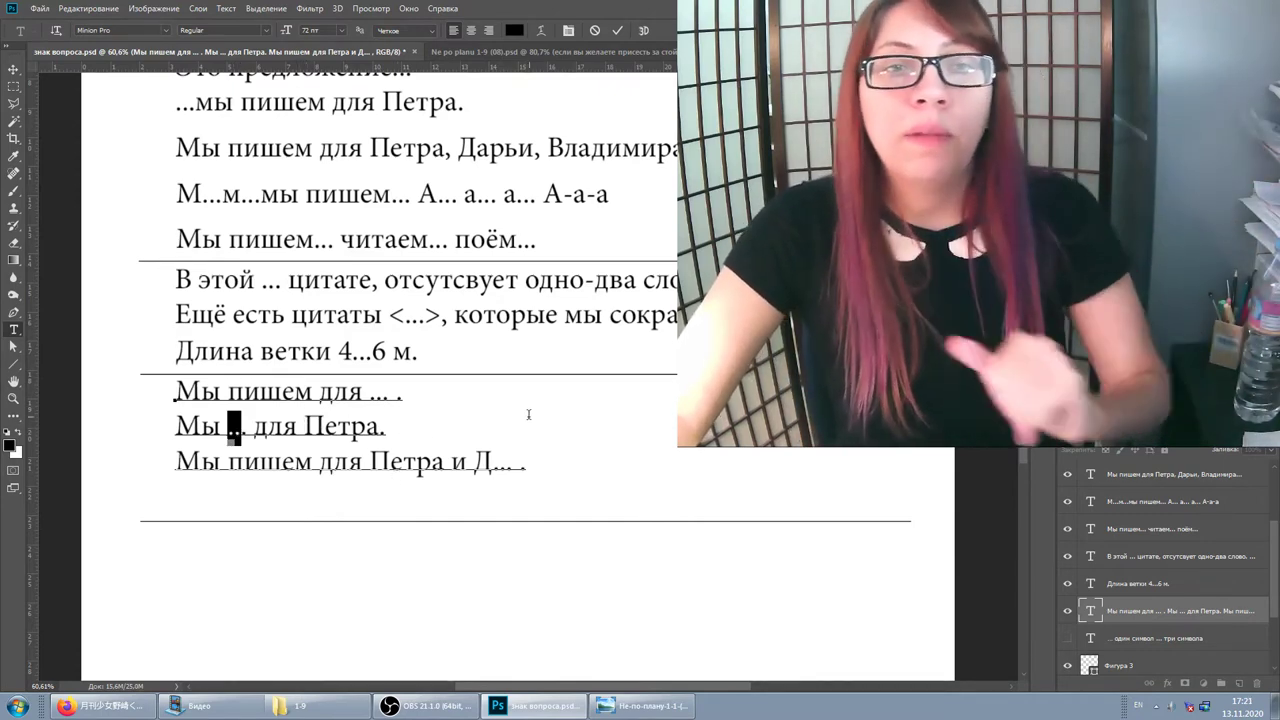
key("Escape")
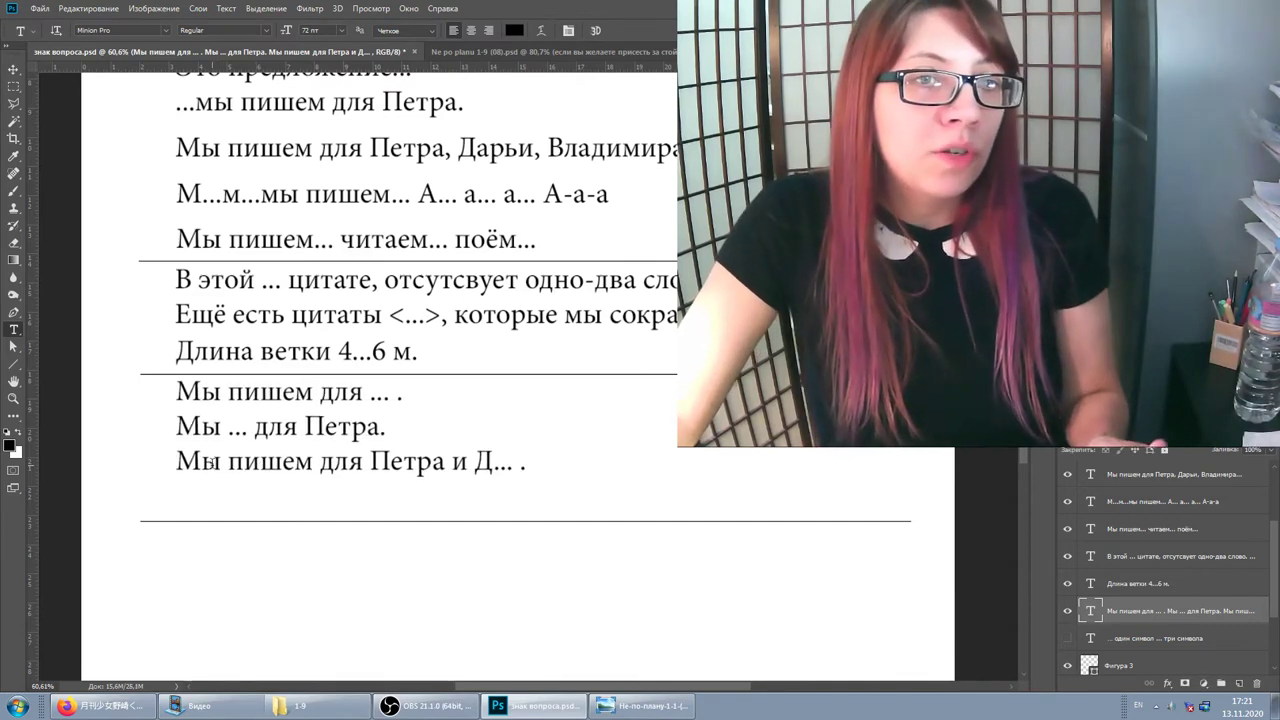
left_click(494, 462)
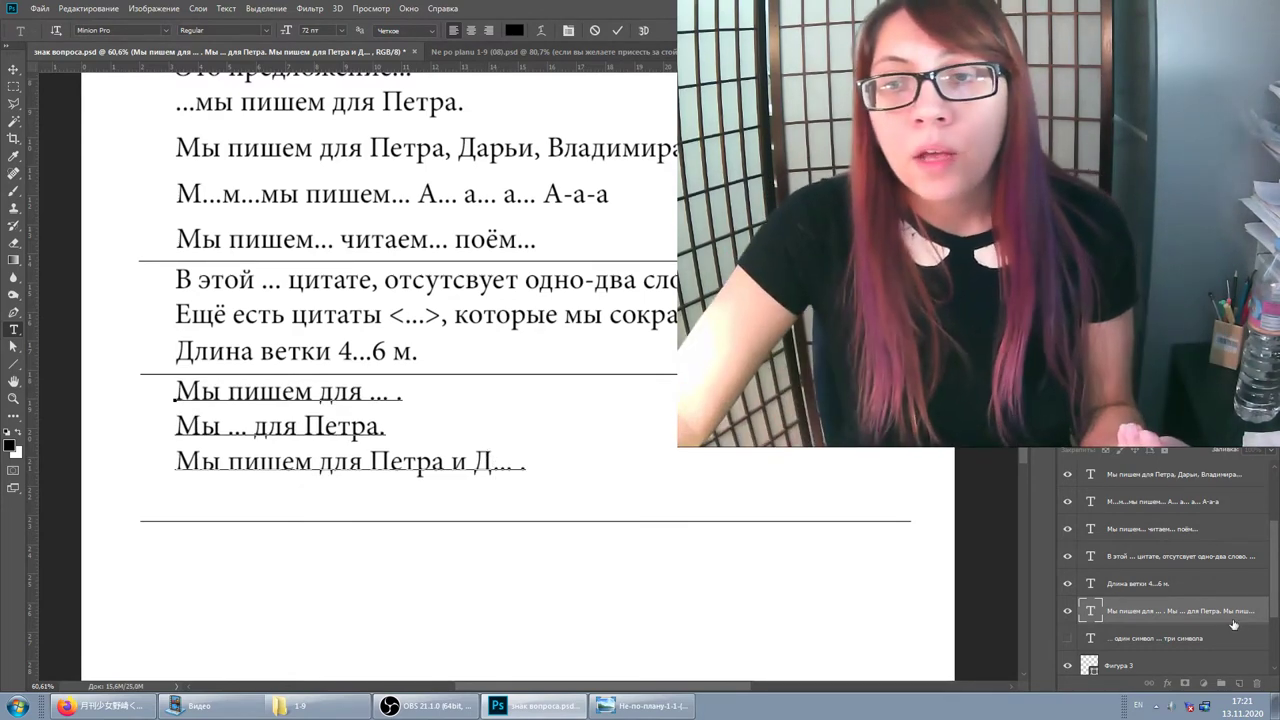
left_click(1160, 602)
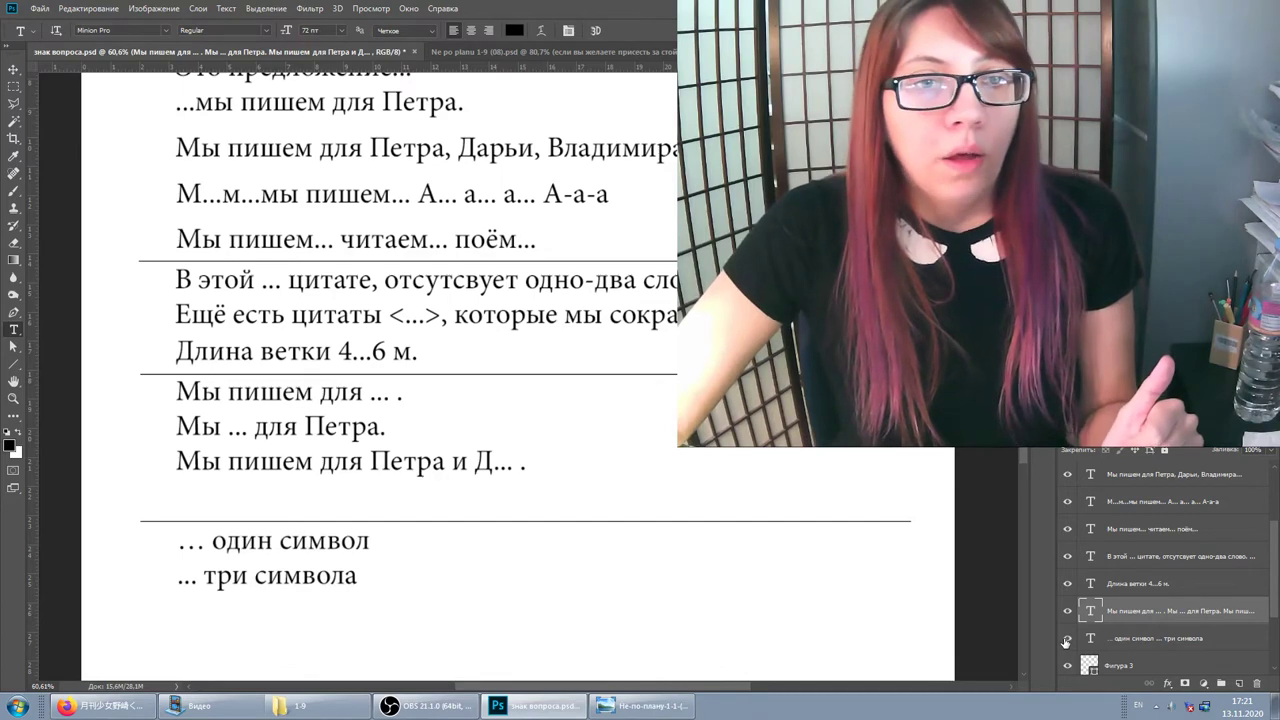
Step: On the '… один символ … три символа' layer, type dots after 'три символа'
left_click(1164, 640)
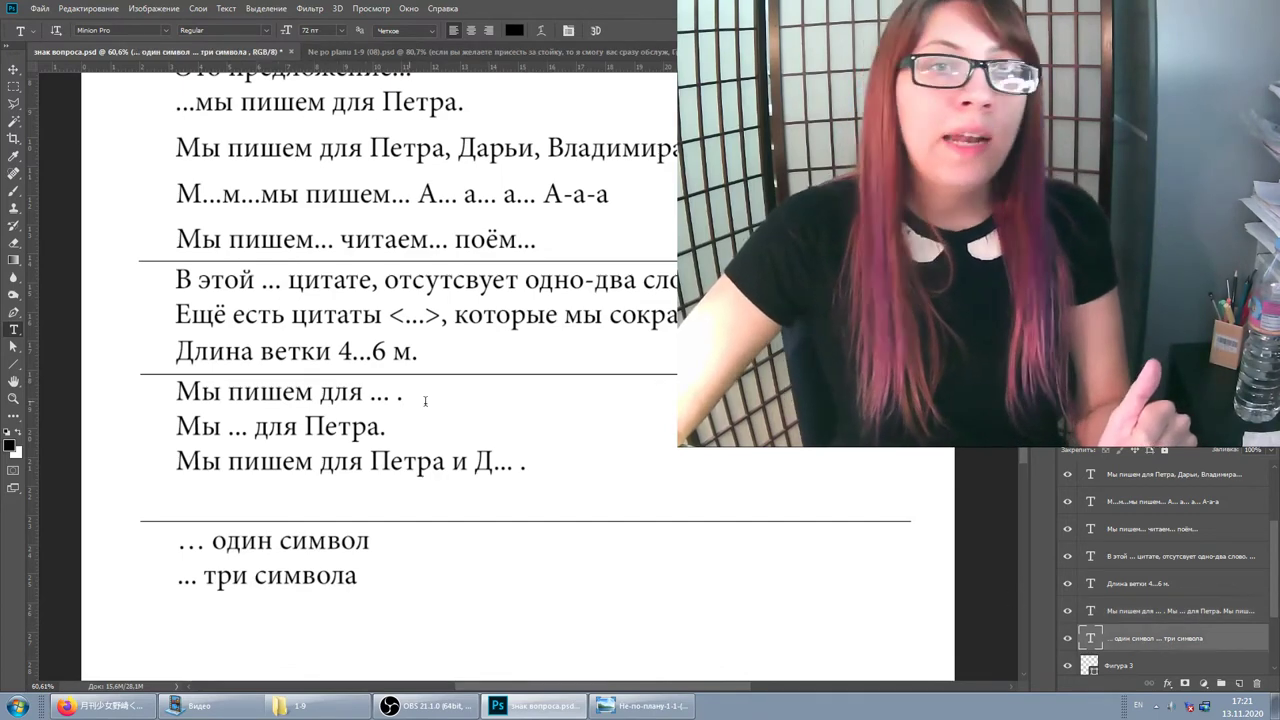
scroll(349, 427, "down", 1)
scroll(349, 427, "down", 2)
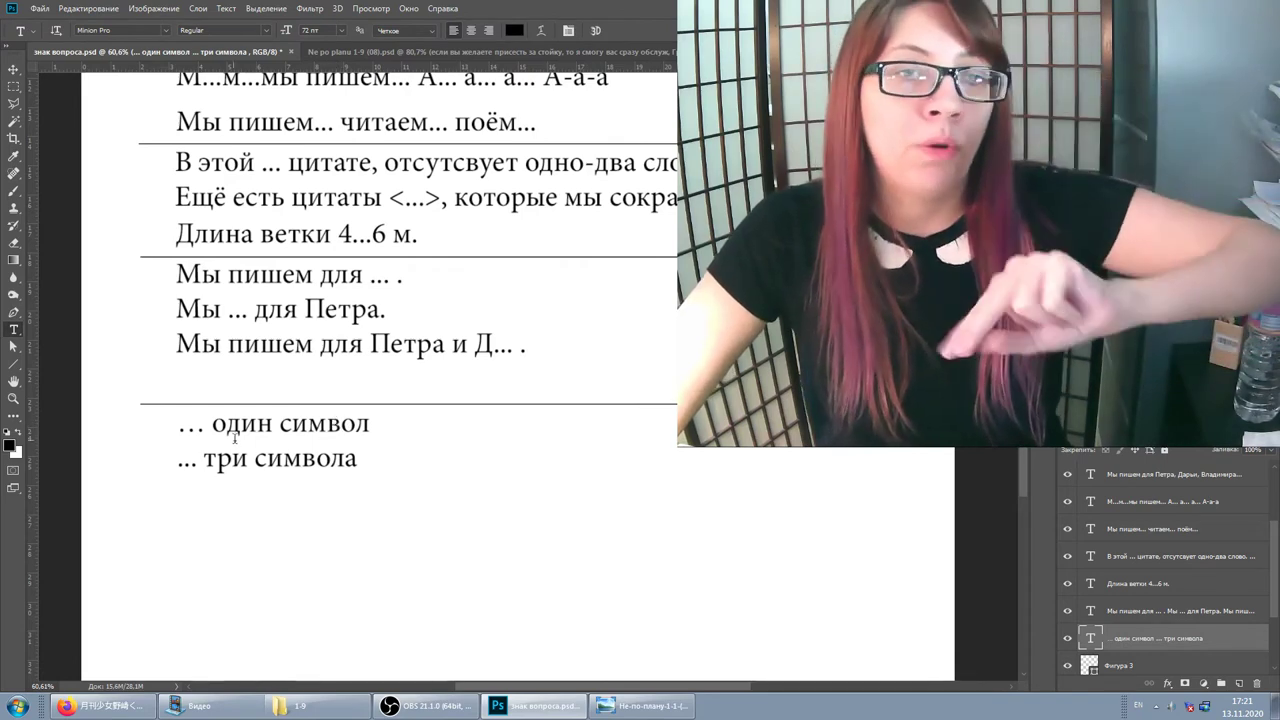
left_click(199, 429)
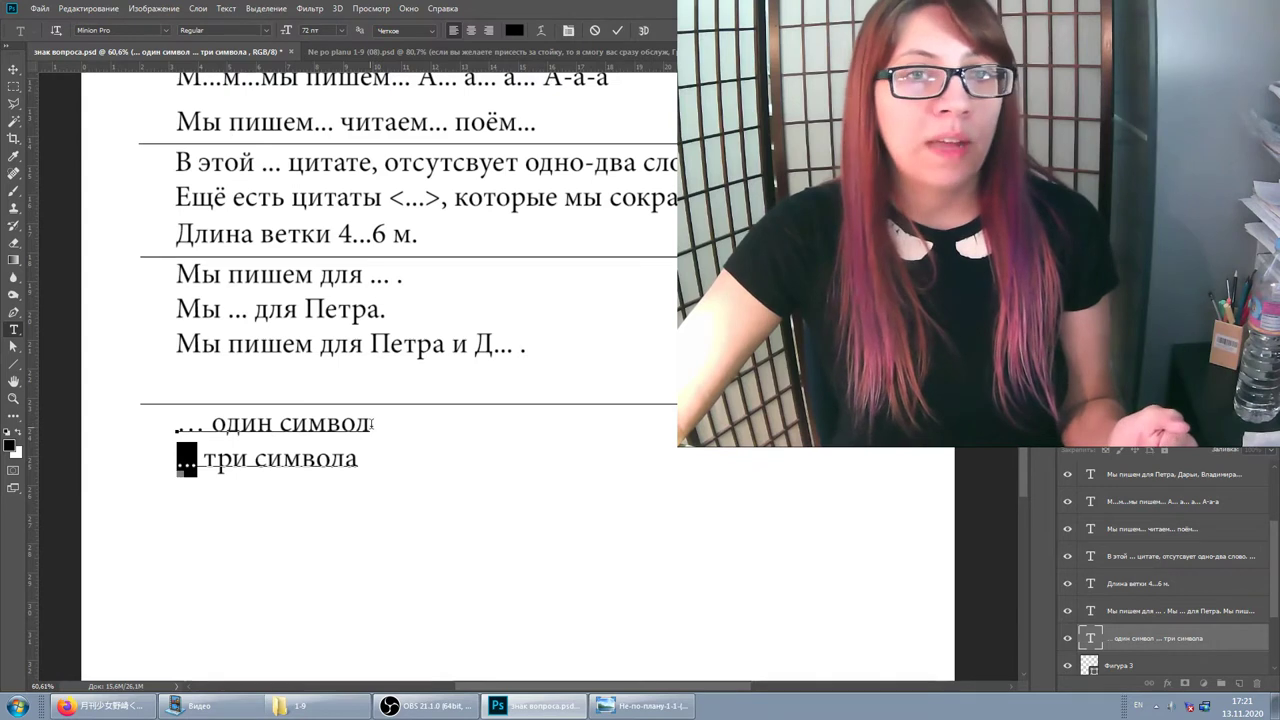
left_click(358, 461)
type("/")
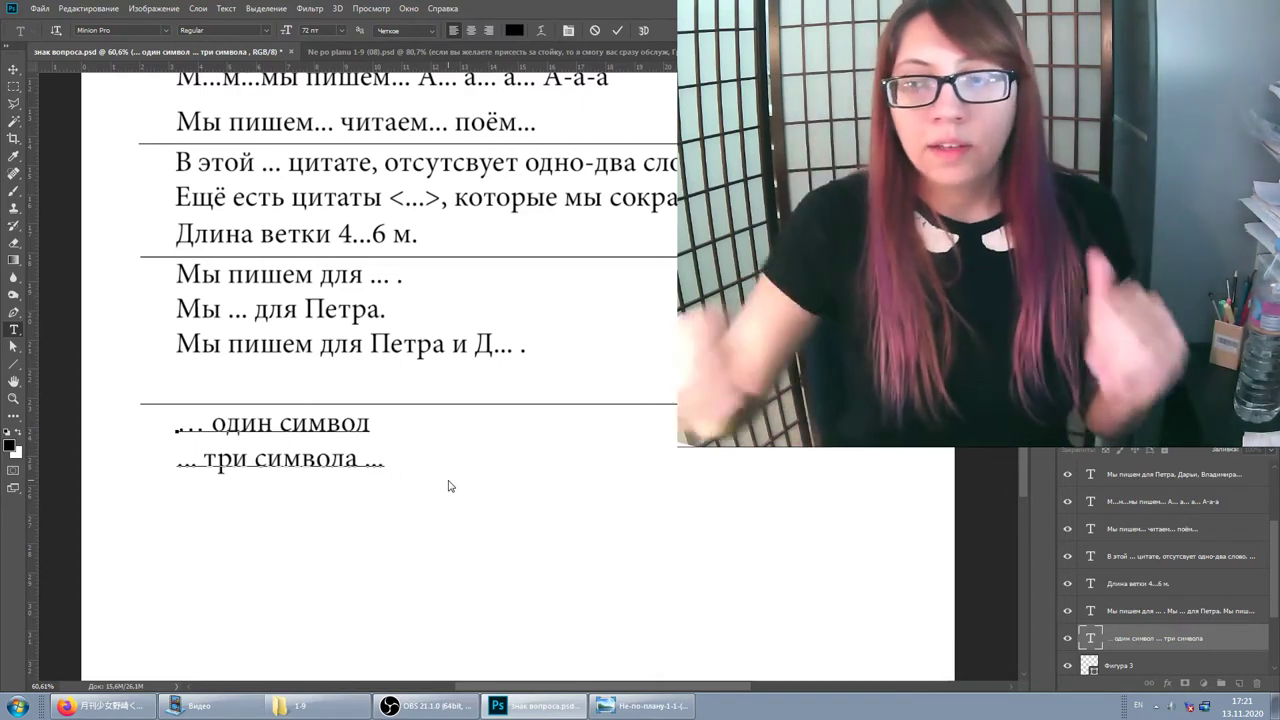
Step: Edit the sample lines' ellipses, replacing the trailing dots with a single '…' character
double_click(183, 423)
left_click(205, 424)
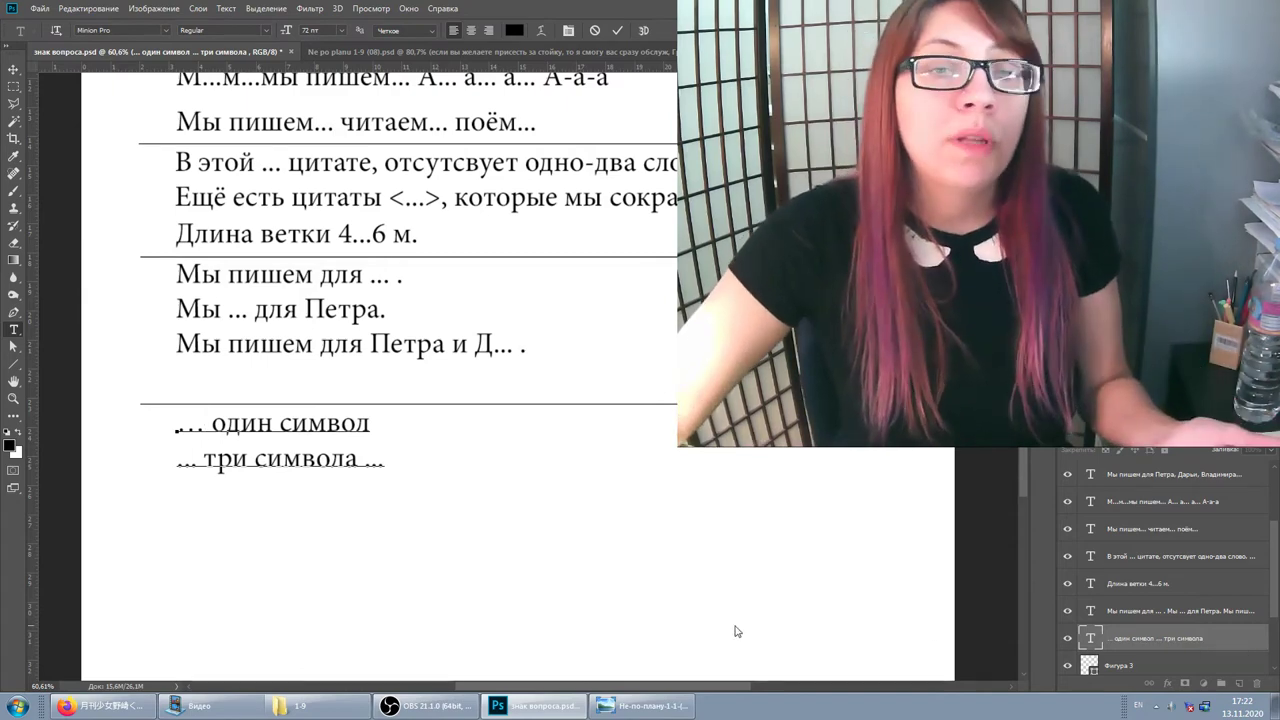
left_click(1154, 649)
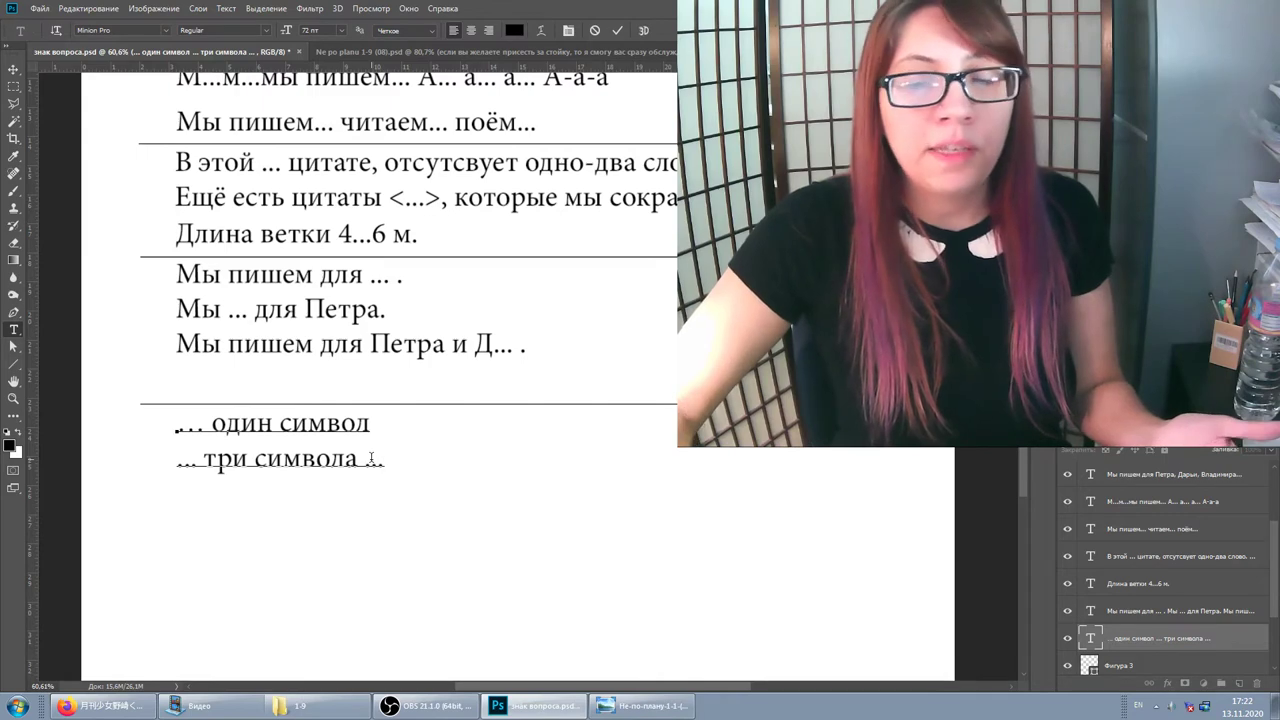
left_click(1111, 634)
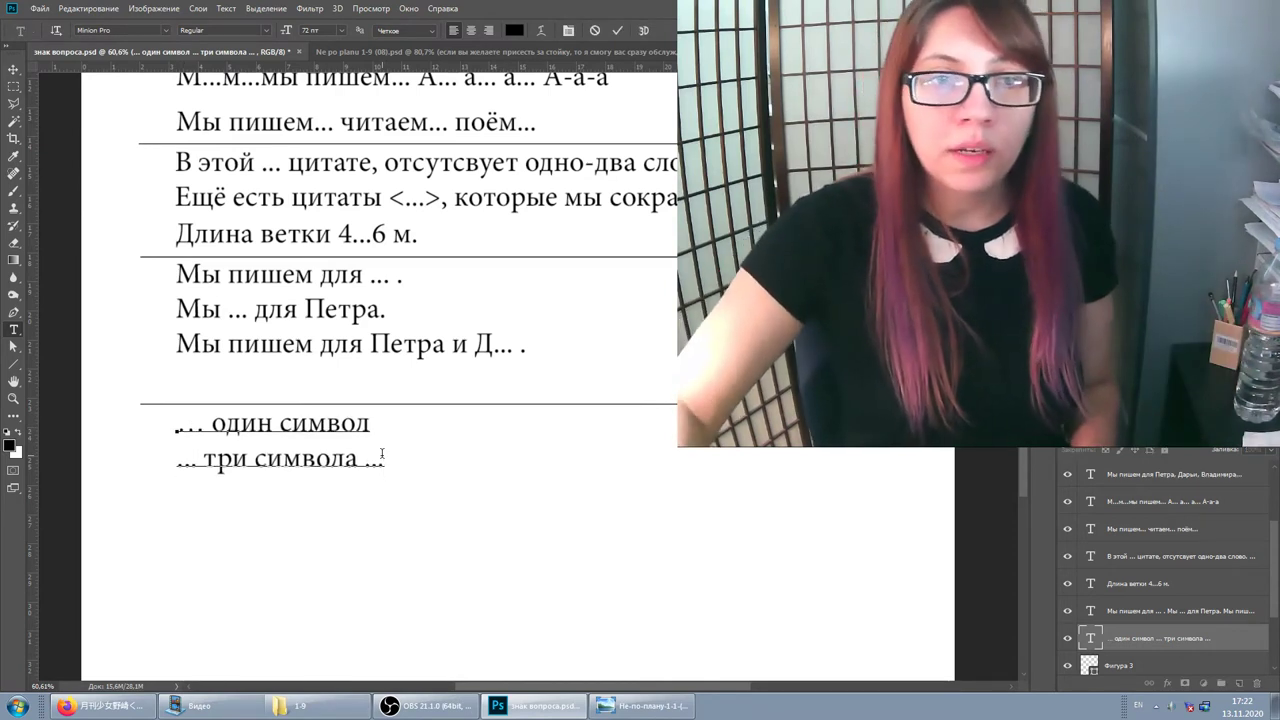
left_click(381, 453)
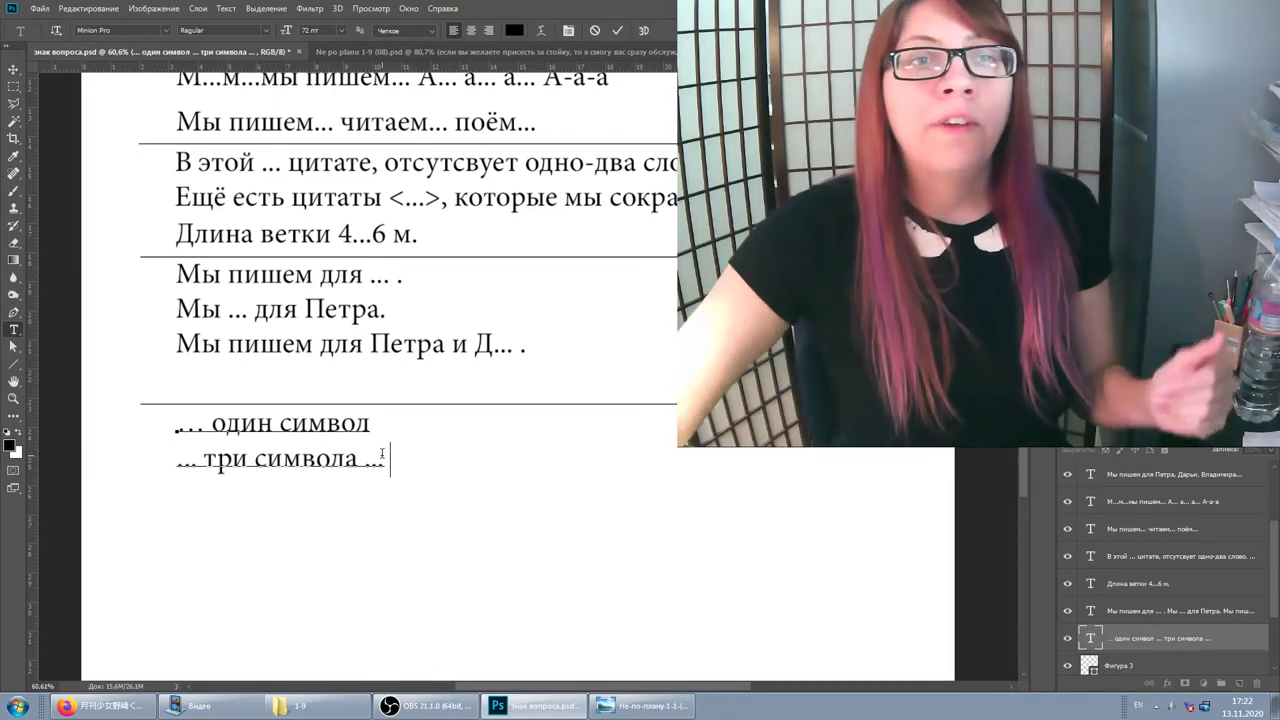
type("…")
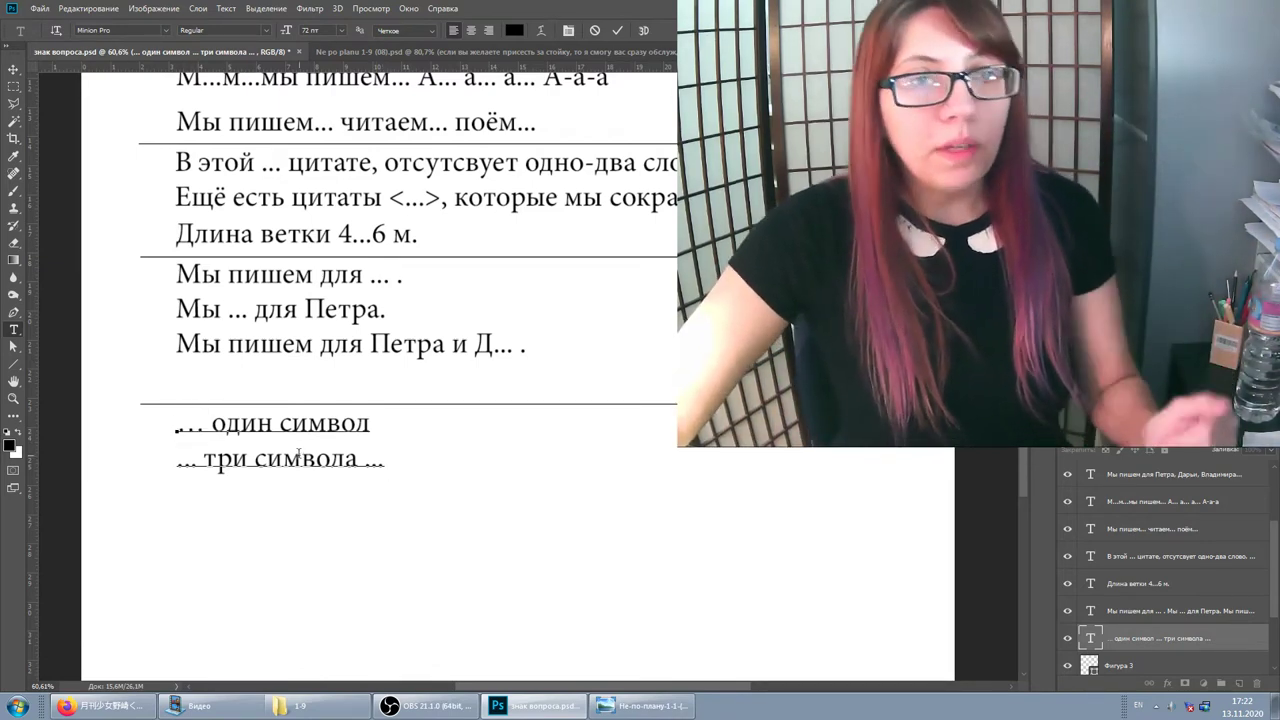
left_click(1155, 645)
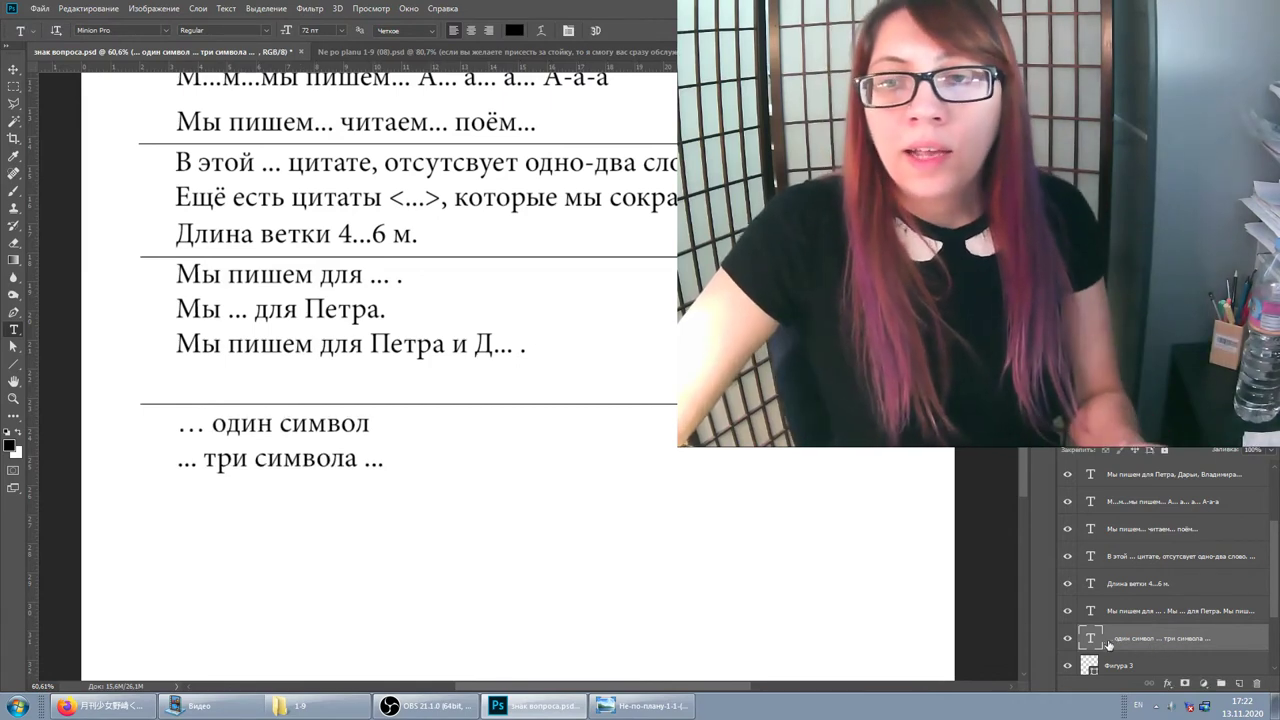
Step: Remove the space between the leading ellipsis and 'один', then bring up the font list
left_click(209, 425)
key("BackSpace")
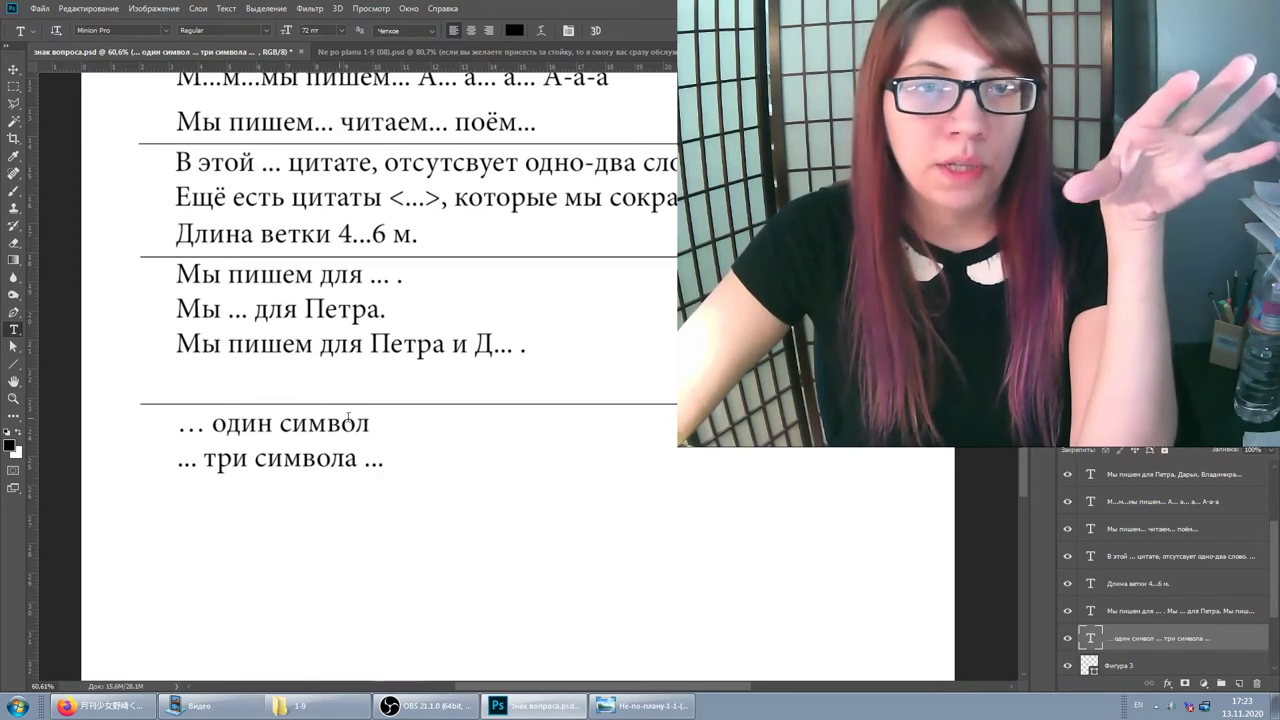
left_click_drag(246, 424, 178, 424)
key("Escape")
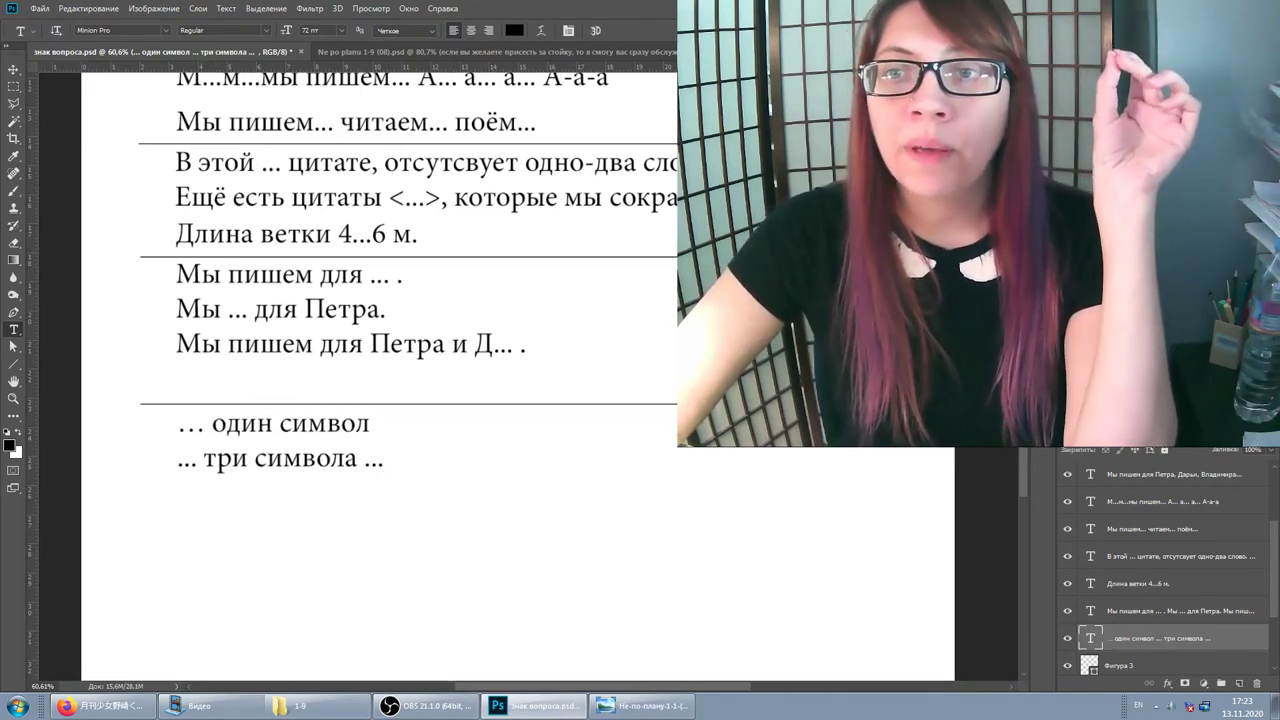
left_click(1250, 440)
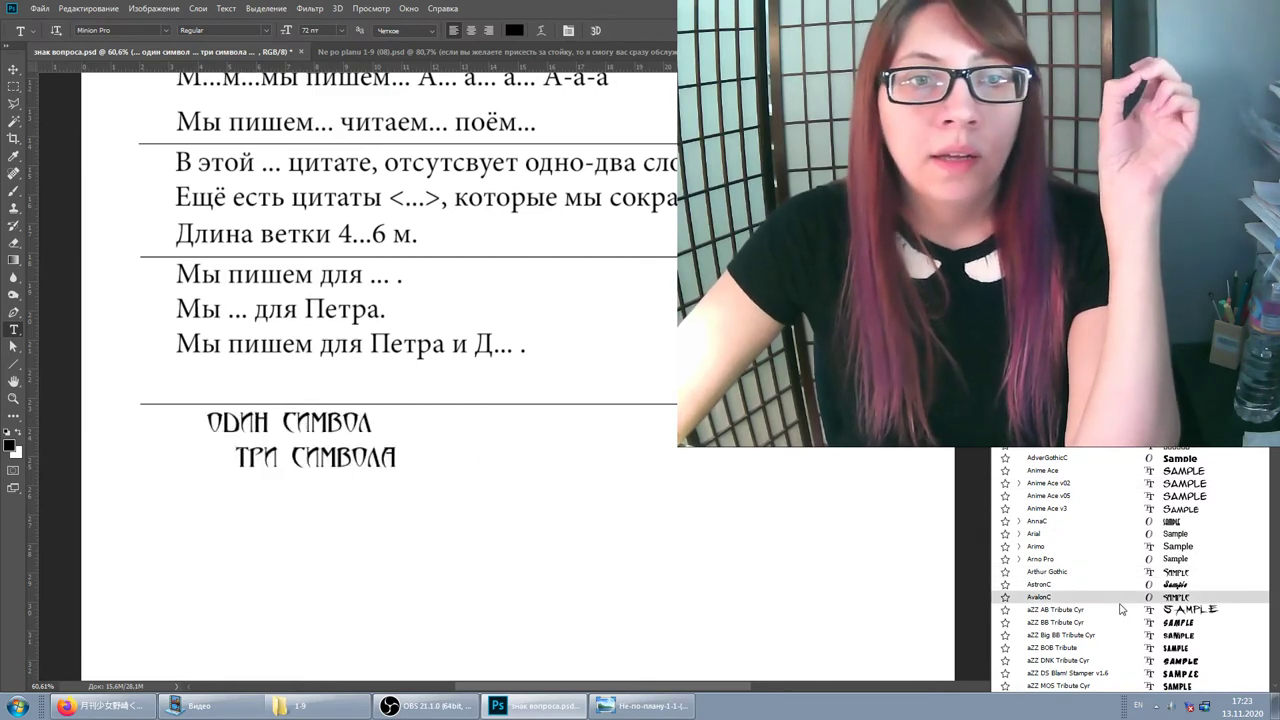
Step: Preview fonts and apply aZZ Big BB Tribute Cyr to both ellipsis sample lines
key("Up")
key("Up")
key("Up")
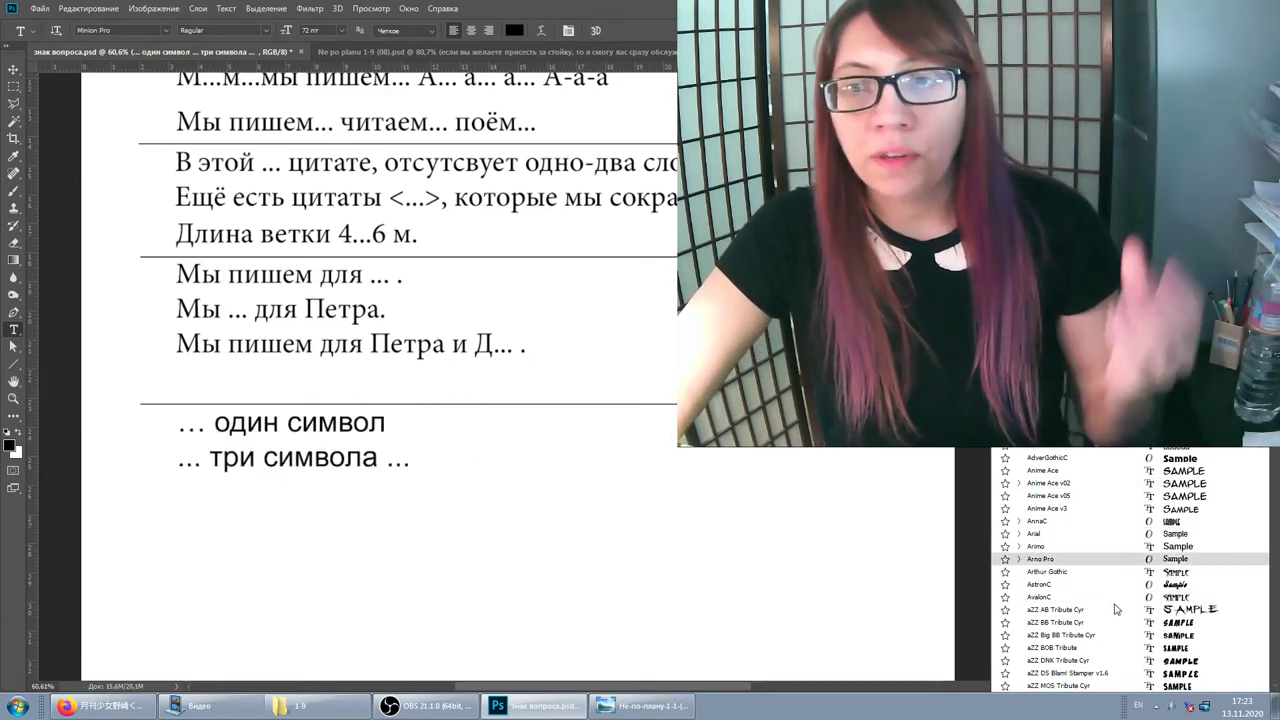
scroll(1116, 609, "down", 2)
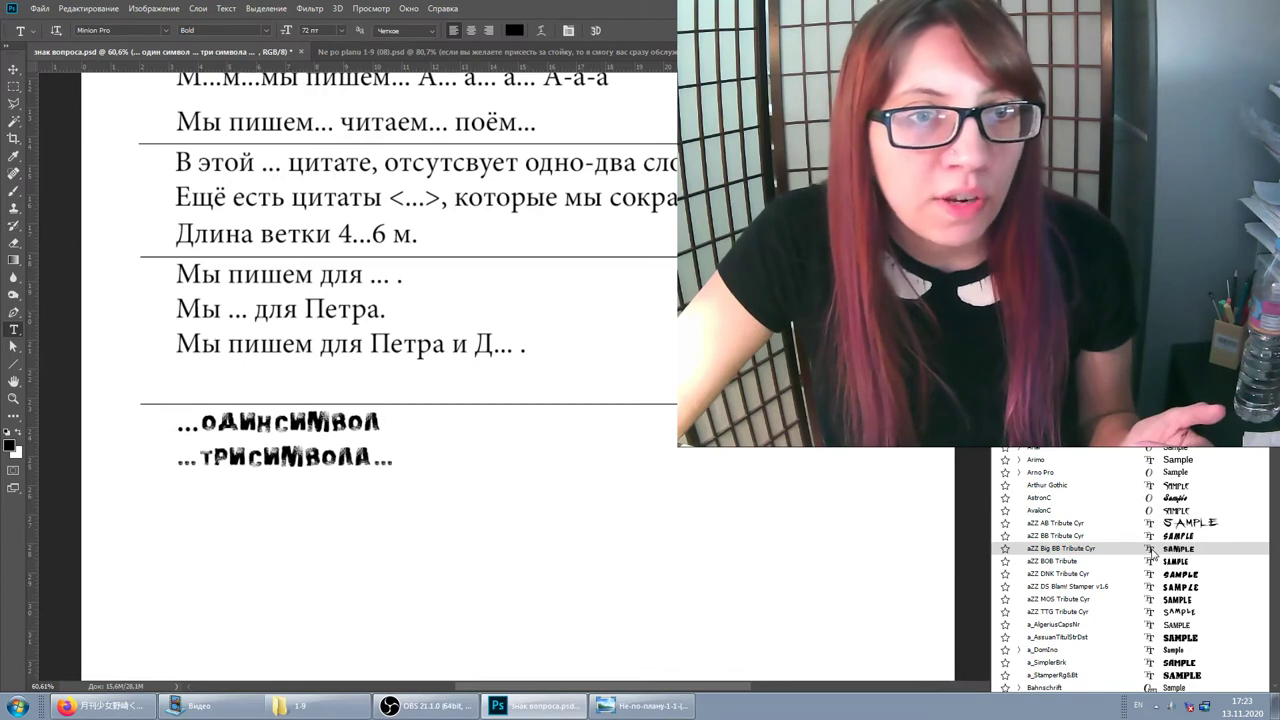
left_click(1122, 549)
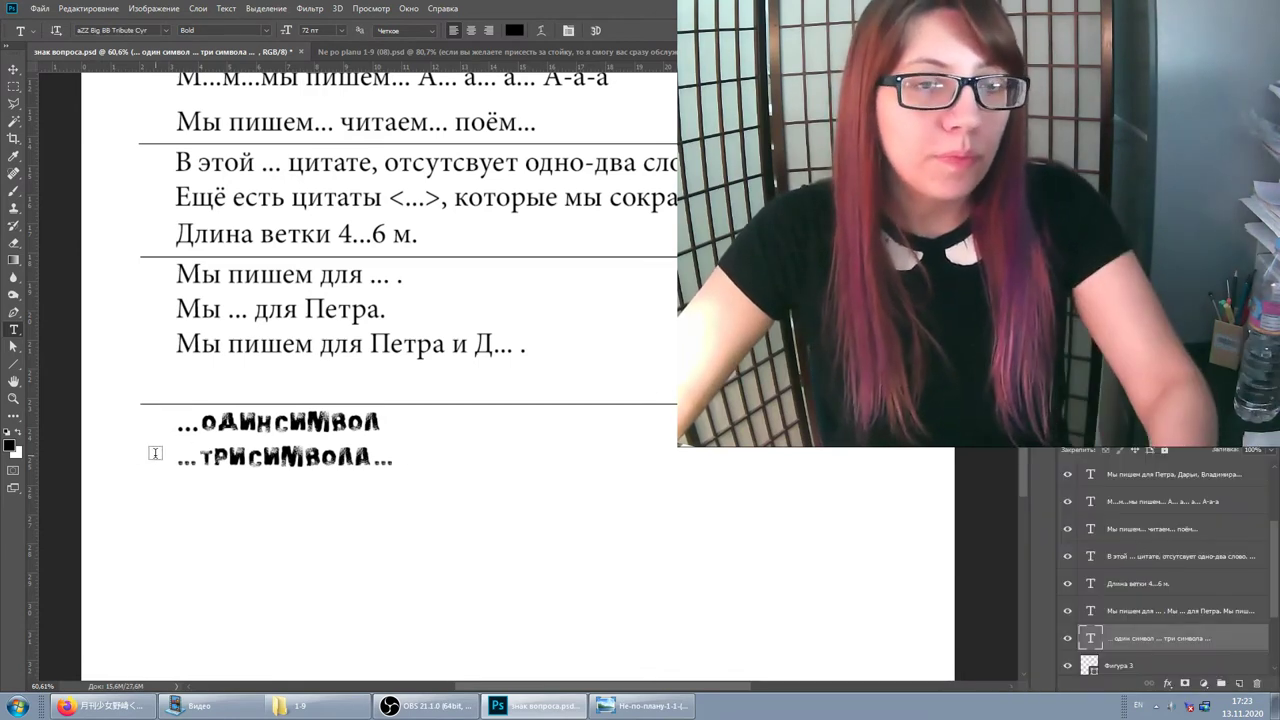
scroll(177, 452, "up", 2)
scroll(224, 459, "up", 3)
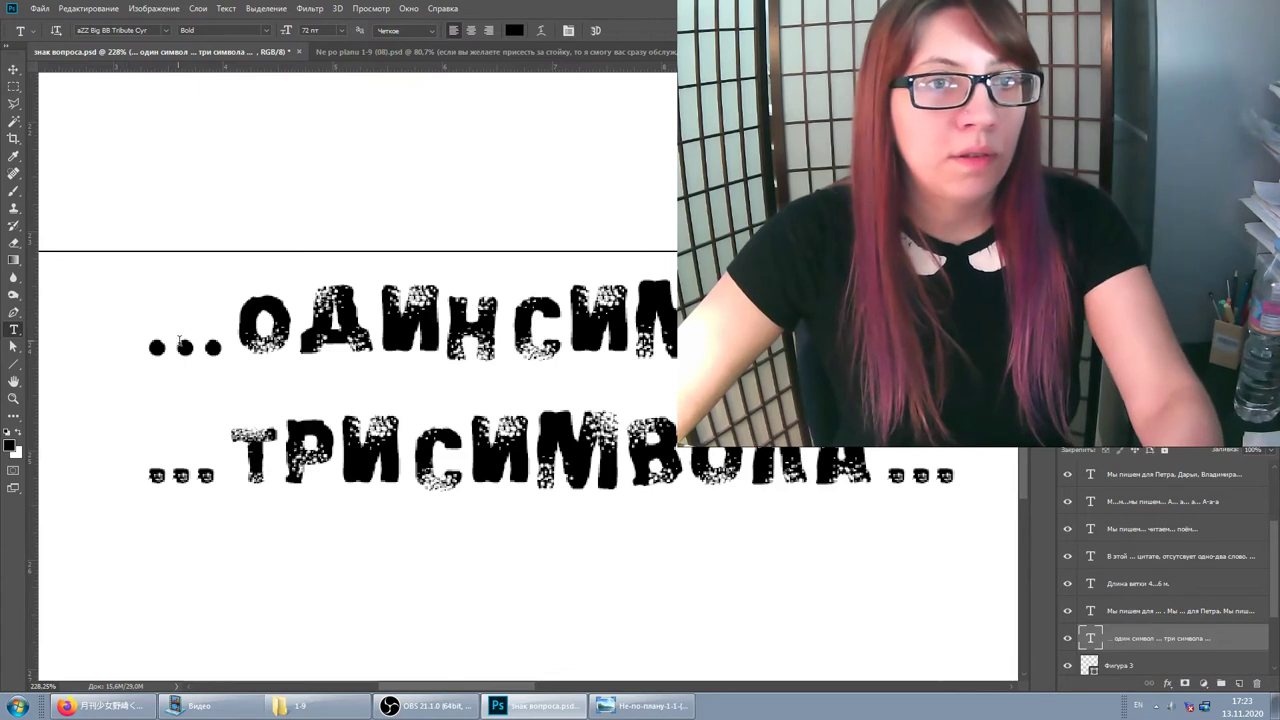
Step: Switch the ellipsis sample lines to the aZZ DNK Tribute Cyr font
left_click(144, 350)
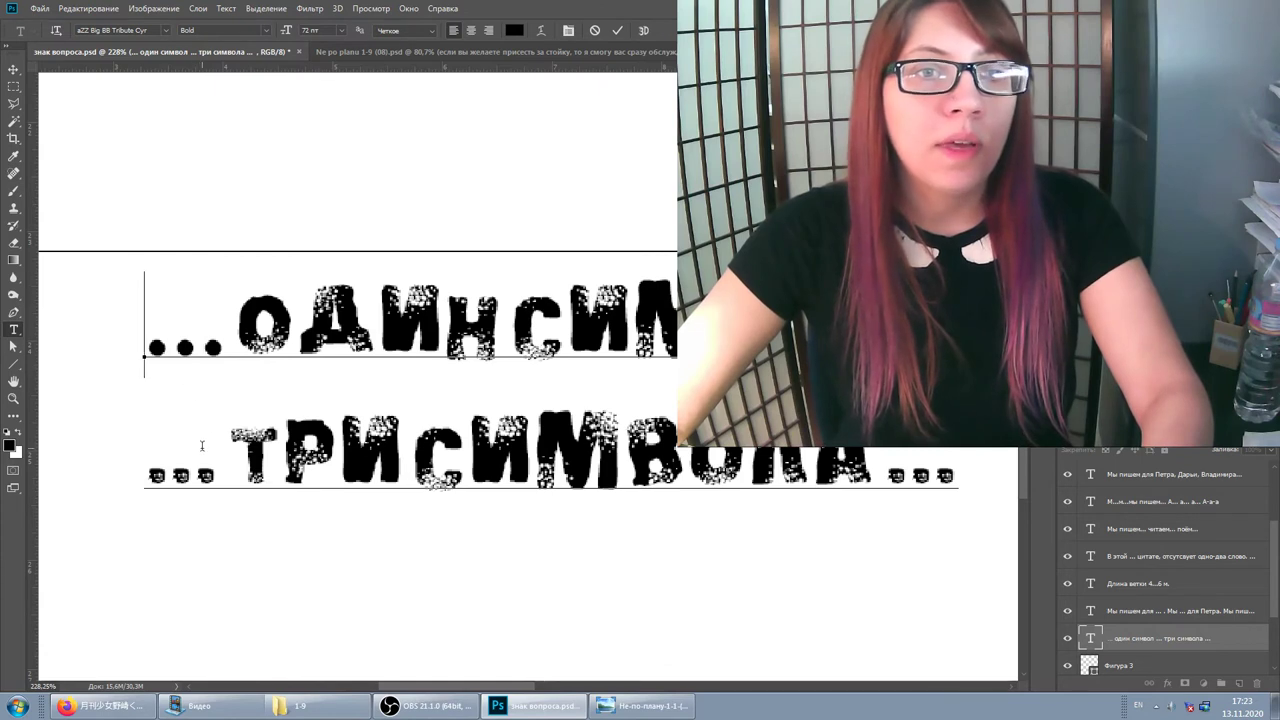
left_click(1162, 635)
left_click(1100, 437)
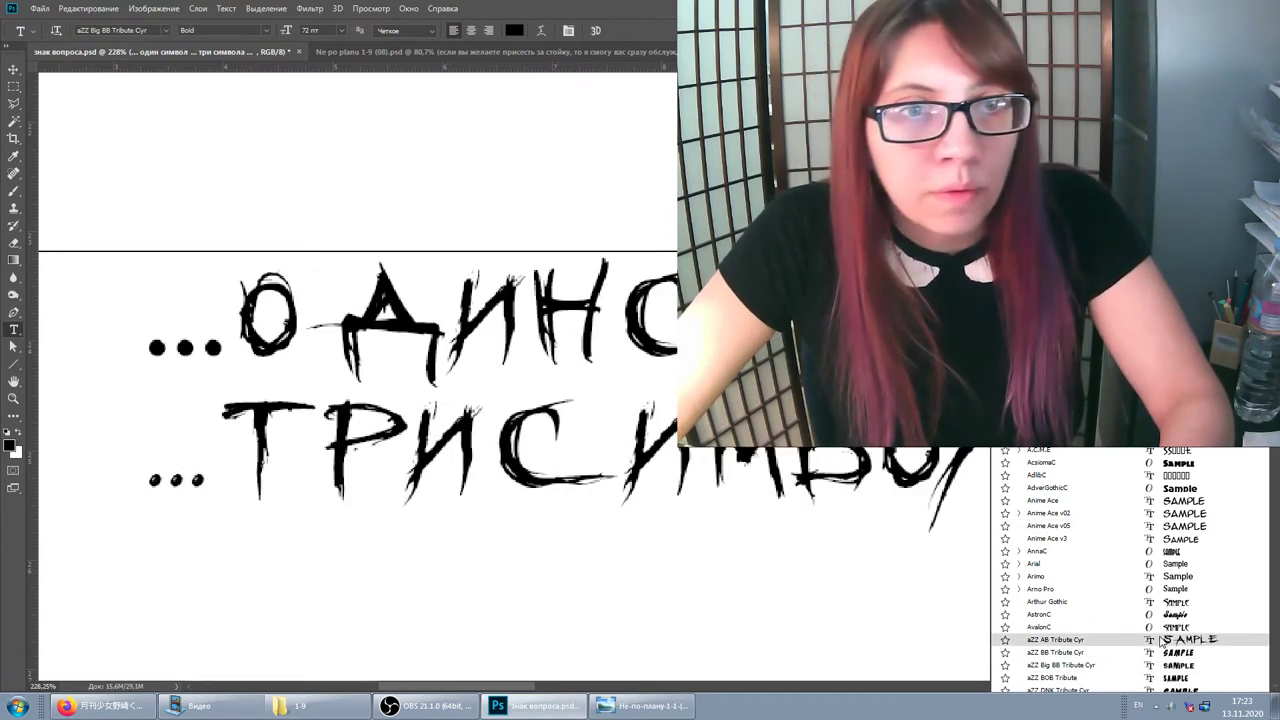
scroll(1160, 640, "down", 2)
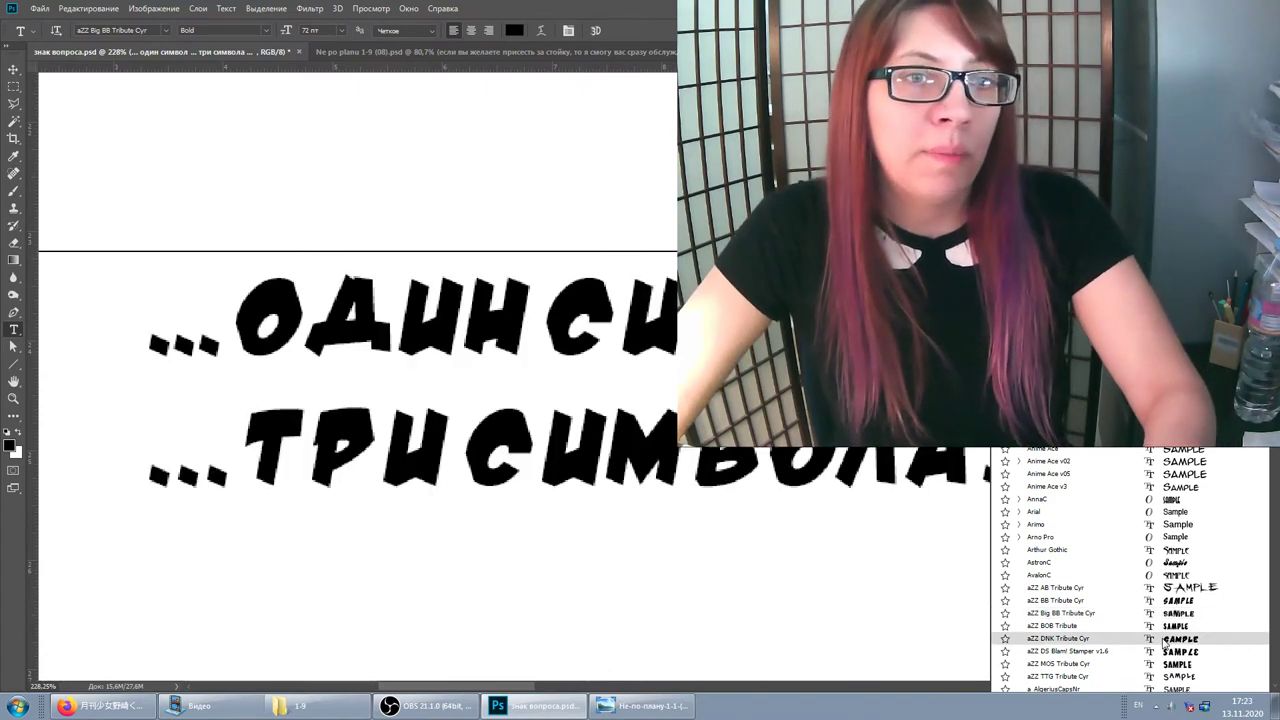
left_click(1163, 643)
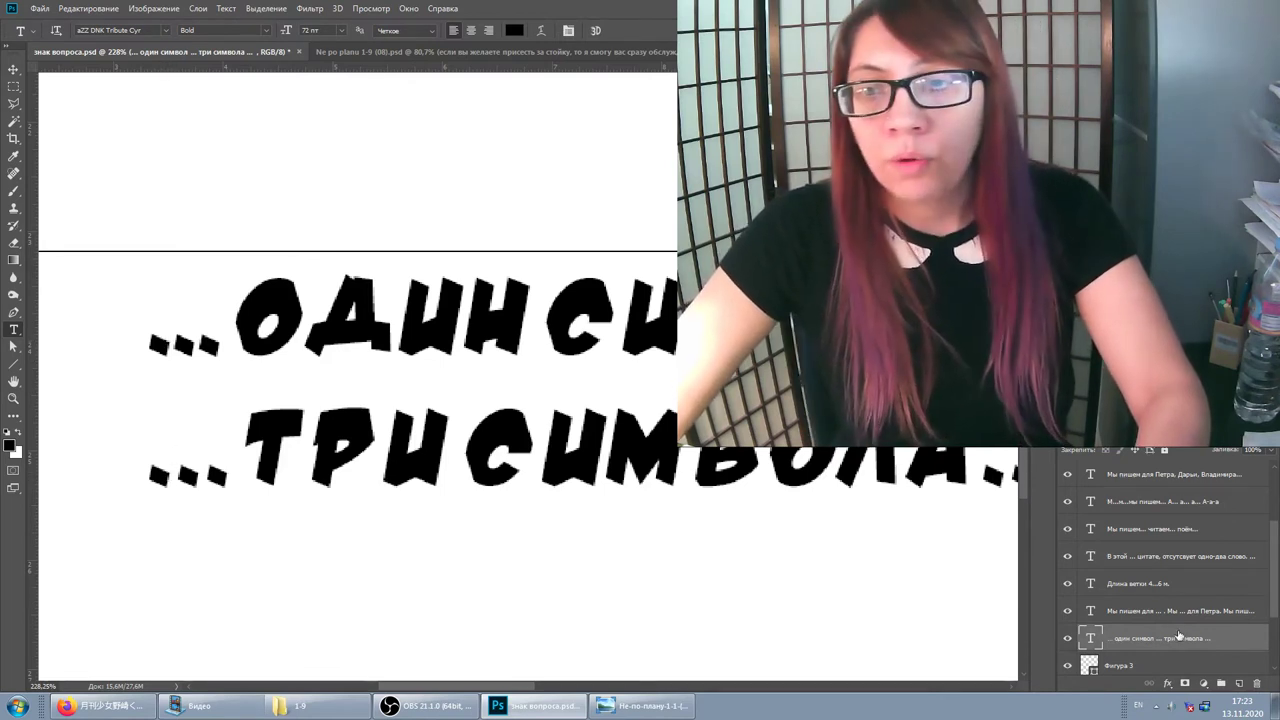
Step: Browse more fonts, then close the list keeping aZZ DNK Tribute Cyr
left_click(1180, 435)
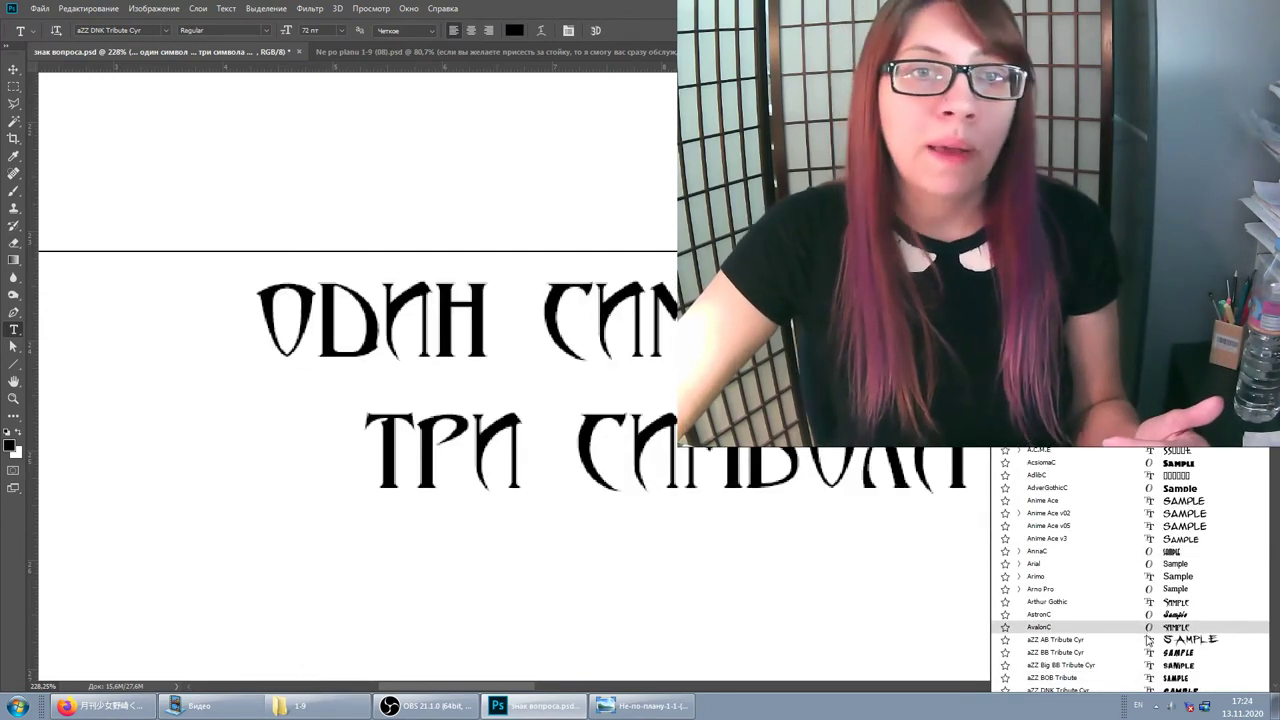
scroll(1140, 630, "down", 2)
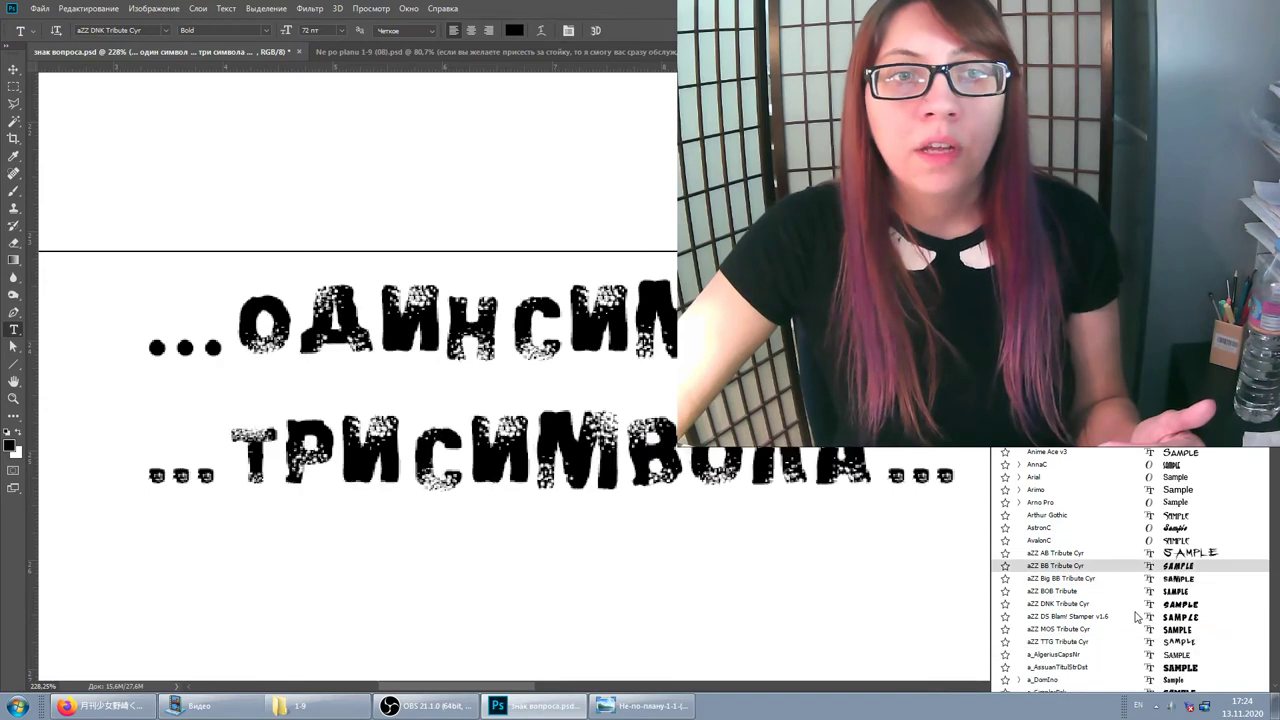
scroll(1133, 597, "down", 1)
scroll(1132, 599, "down", 1)
scroll(1130, 601, "down", 1)
scroll(1130, 601, "down", 1)
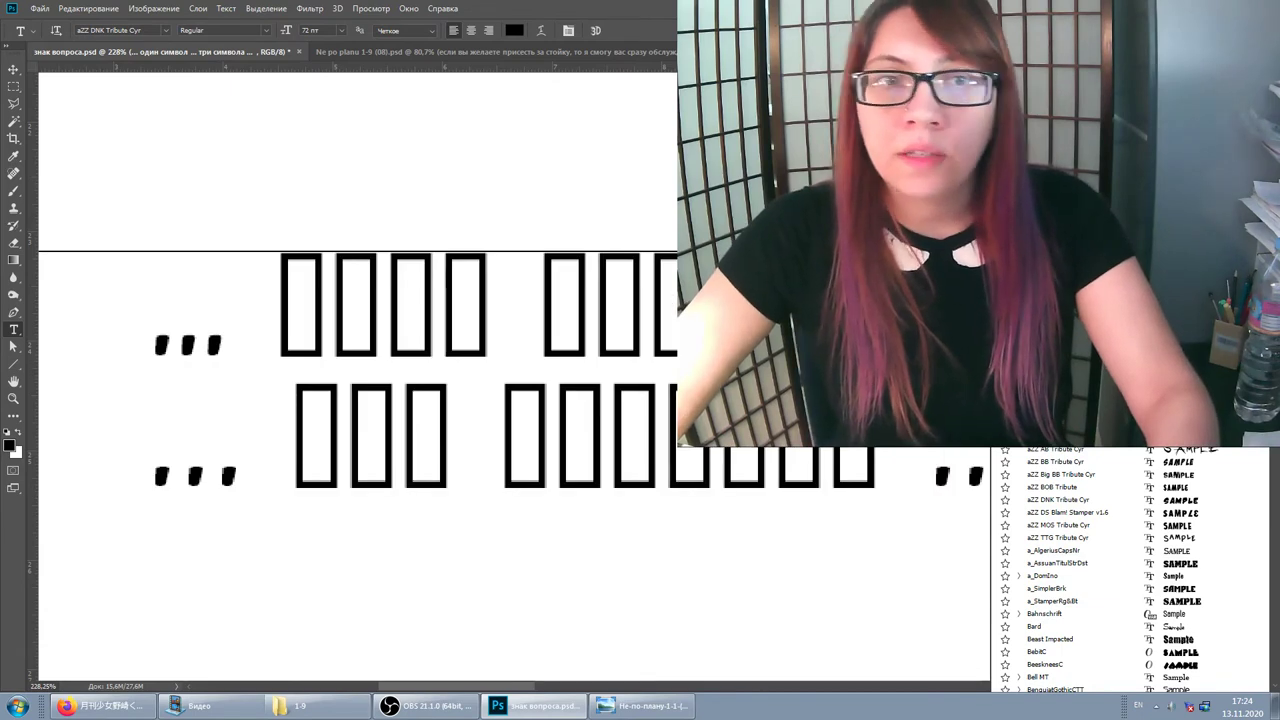
key("Escape")
scroll(547, 373, "down", 2)
scroll(547, 373, "down", 2)
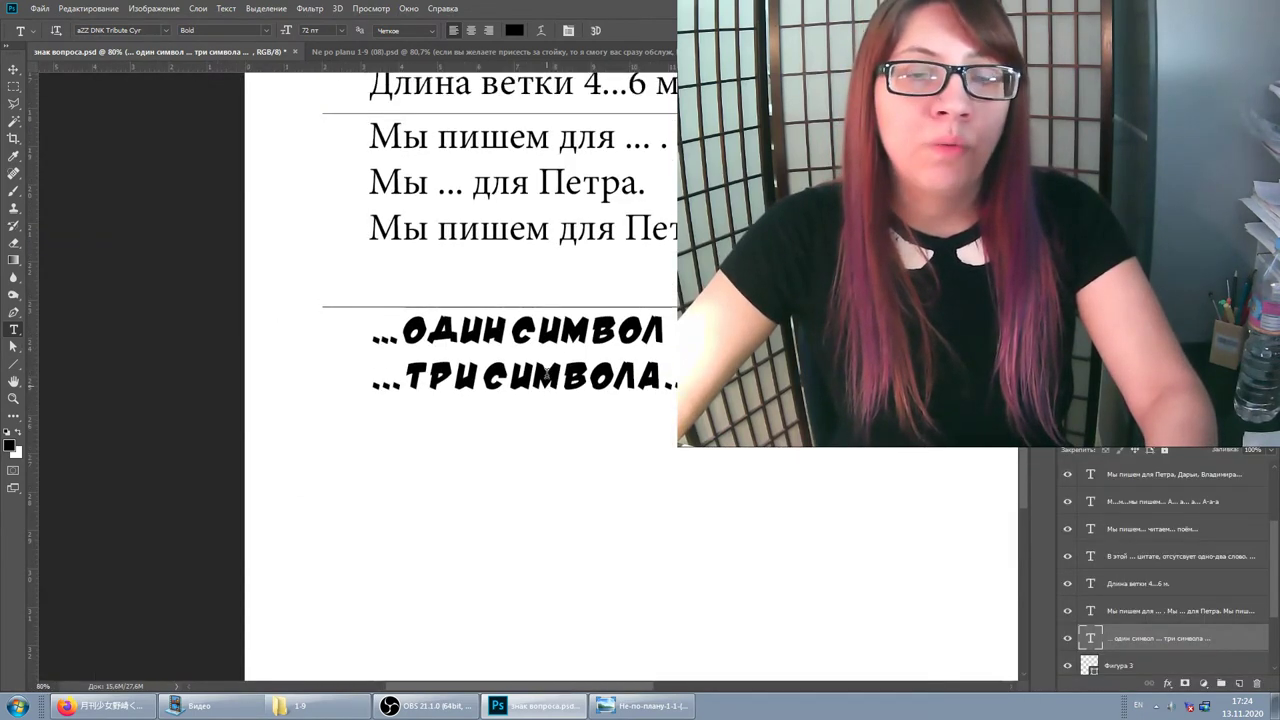
scroll(547, 373, "up", 1)
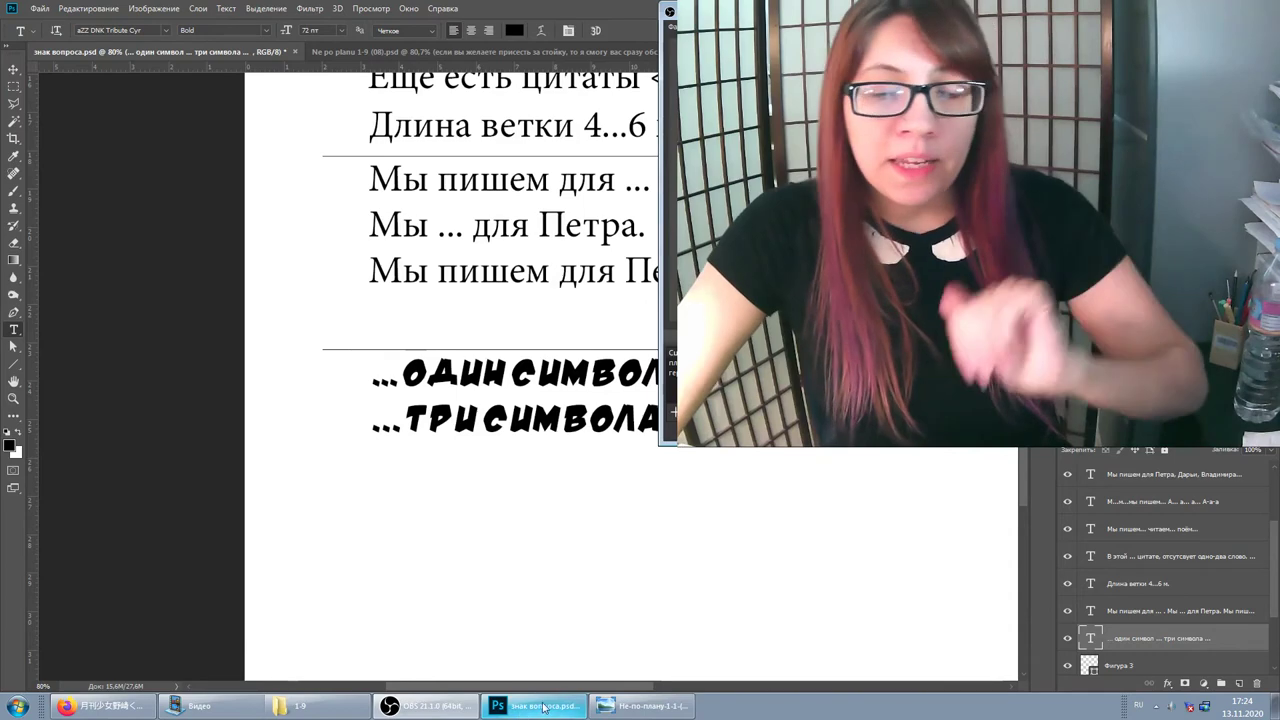
left_click(656, 706)
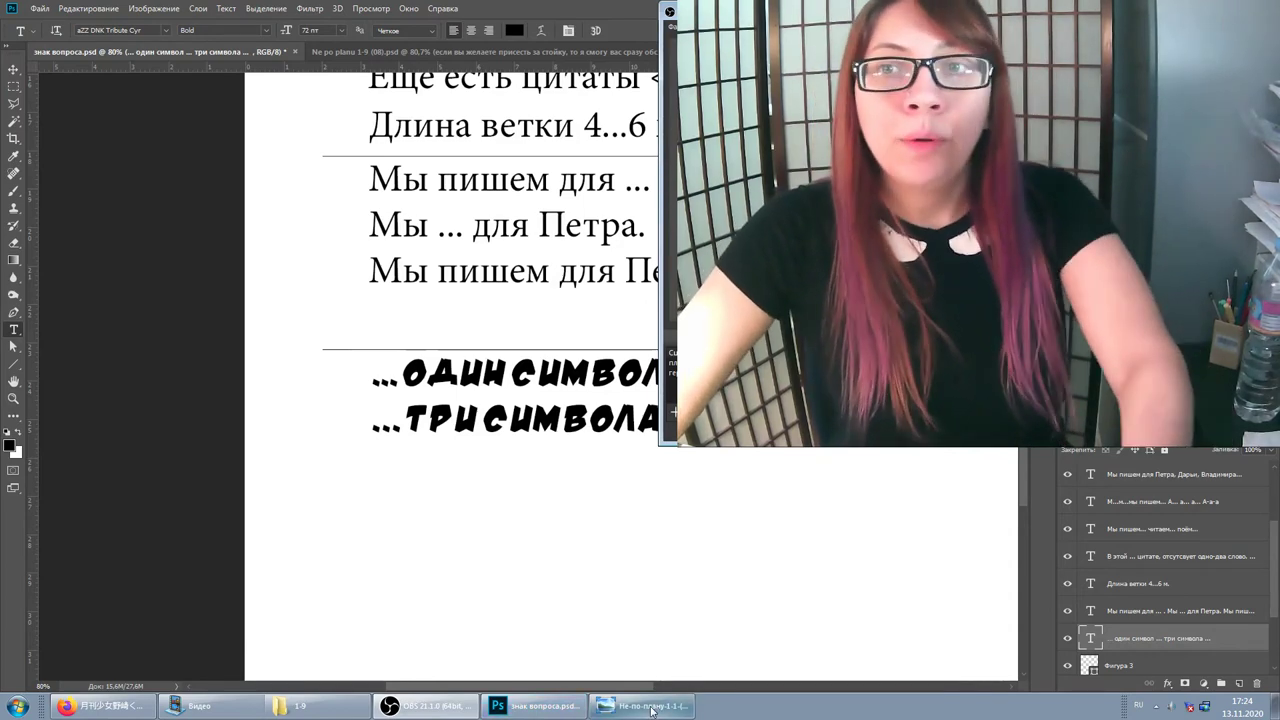
Step: Bring up the reference manga page in Windows Photo Viewer and zoom to its dots-only bubble
left_click(651, 709)
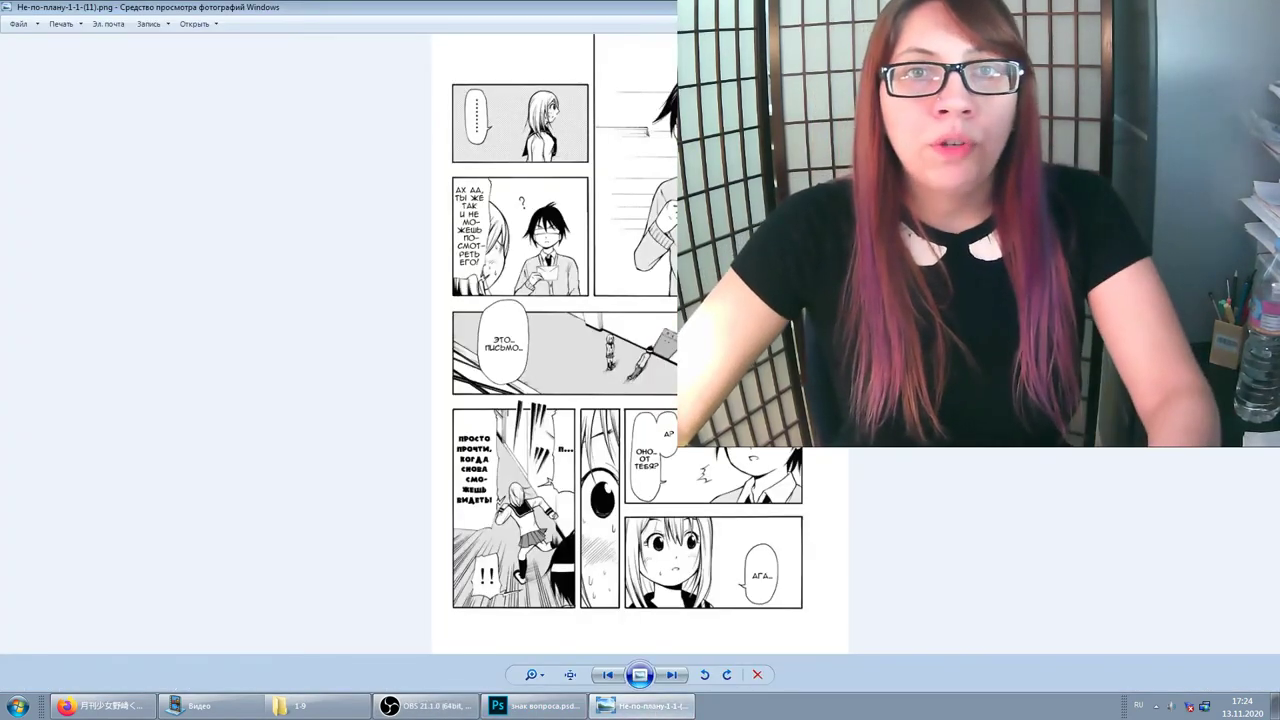
scroll(640, 345, "up", 1)
scroll(640, 345, "up", 2)
scroll(640, 345, "down", 1)
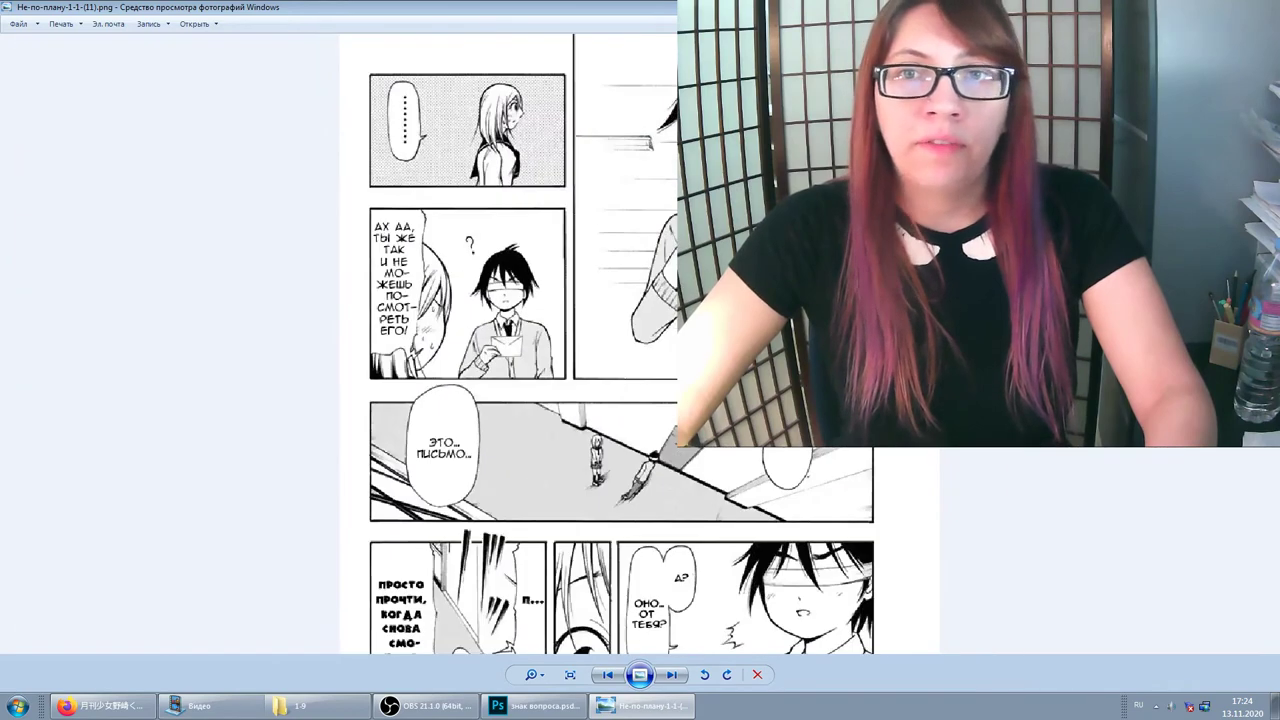
scroll(640, 345, "up", 1)
scroll(640, 345, "up", 2)
scroll(640, 345, "up", 1)
scroll(640, 345, "down", 1)
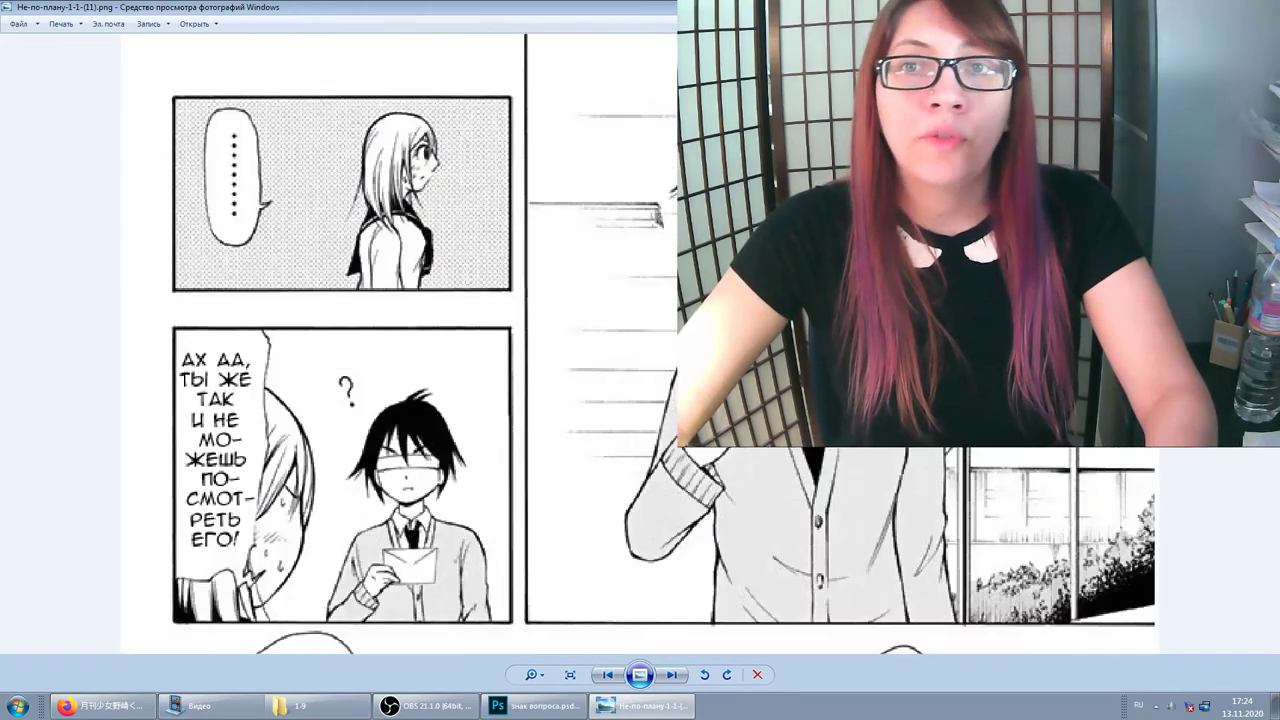
scroll(640, 345, "down", 1)
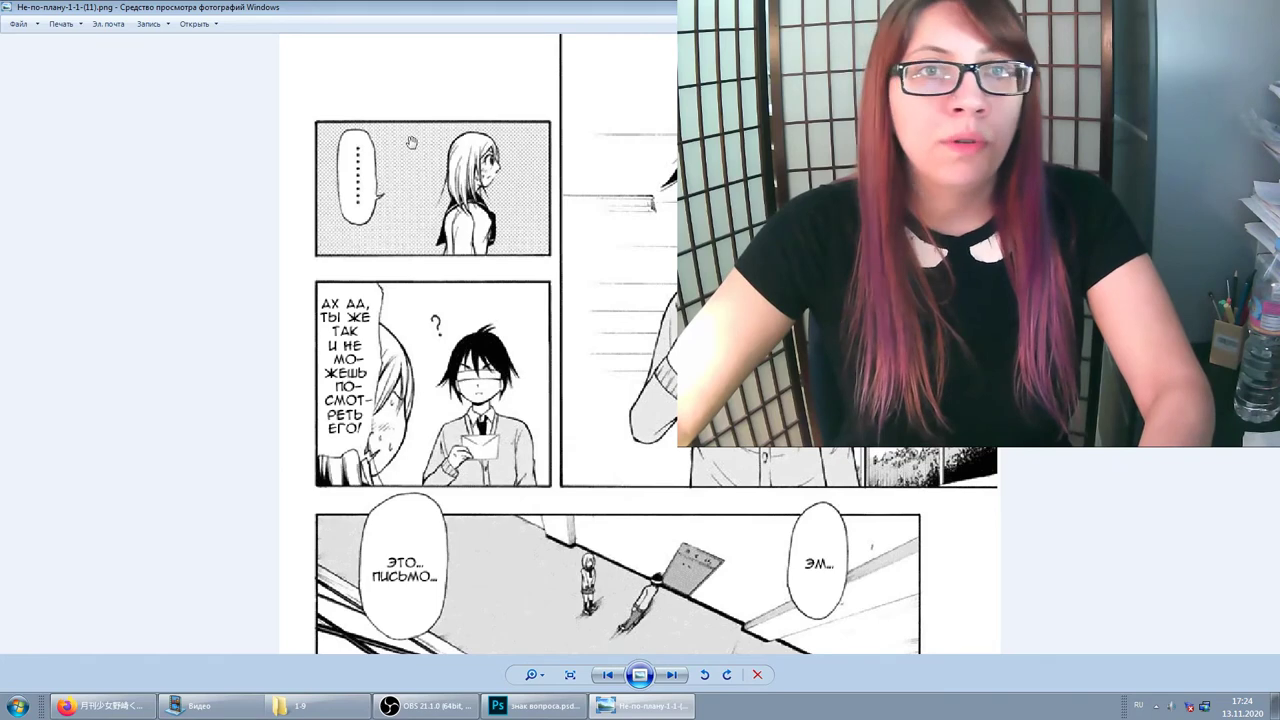
scroll(353, 158, "up", 3)
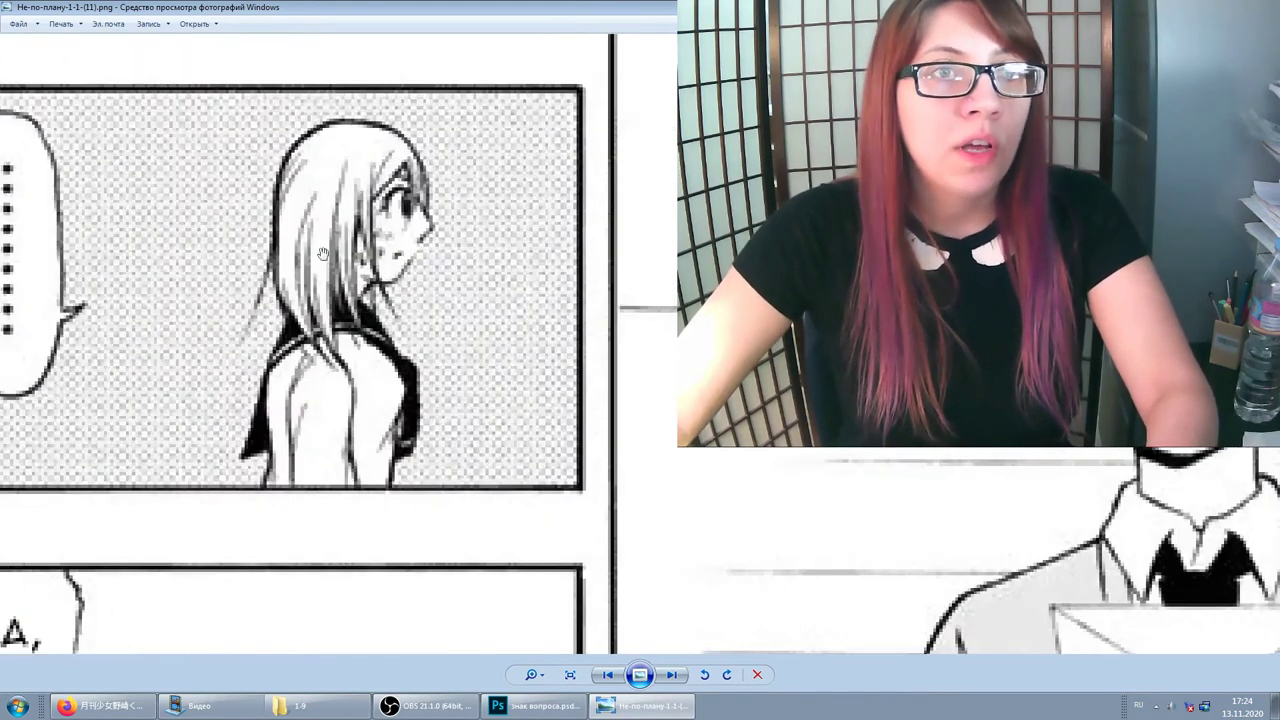
left_click_drag(119, 243, 347, 368)
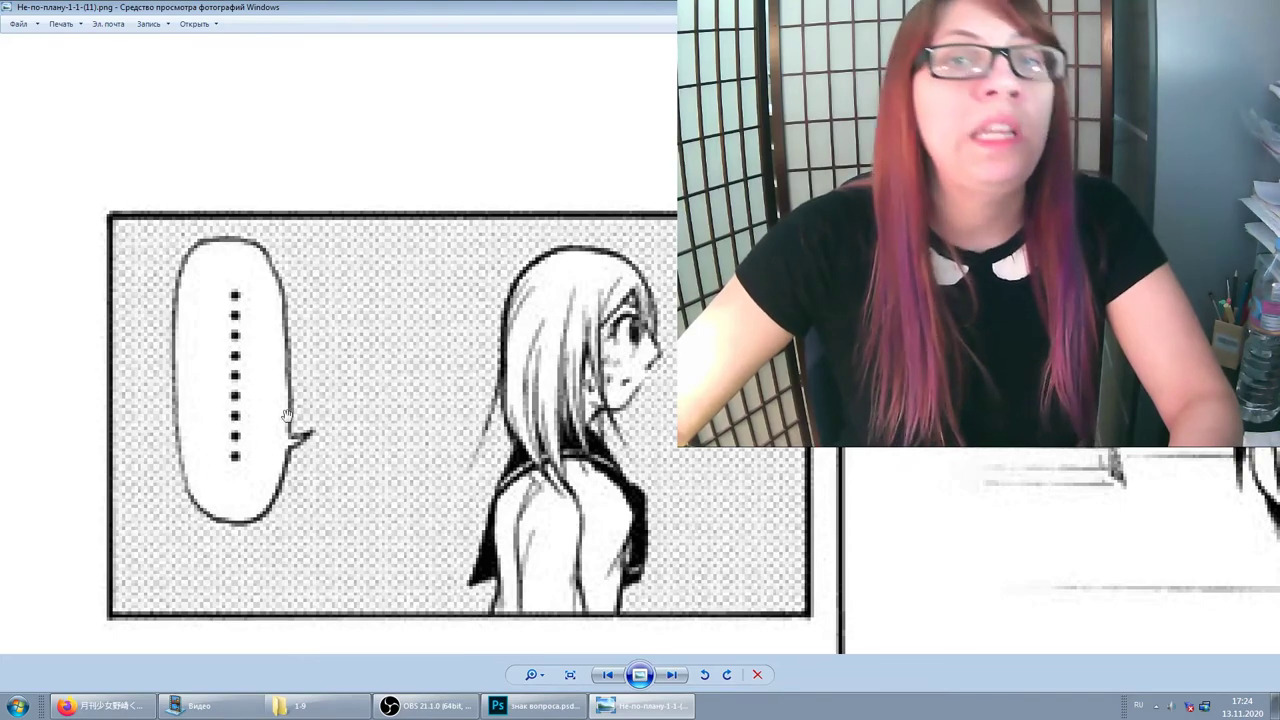
Step: Inspect the reference page's upper panels, then return to Photoshop
scroll(596, 325, "down", 3)
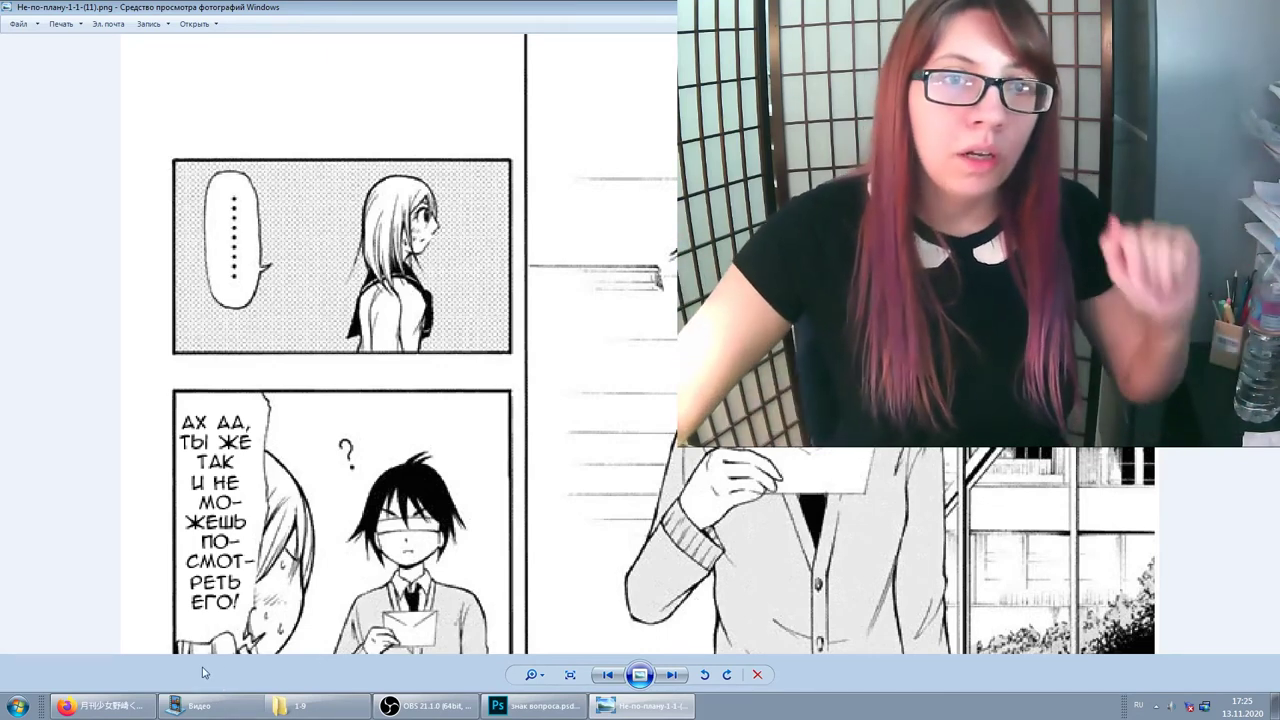
scroll(349, 508, "down", 2)
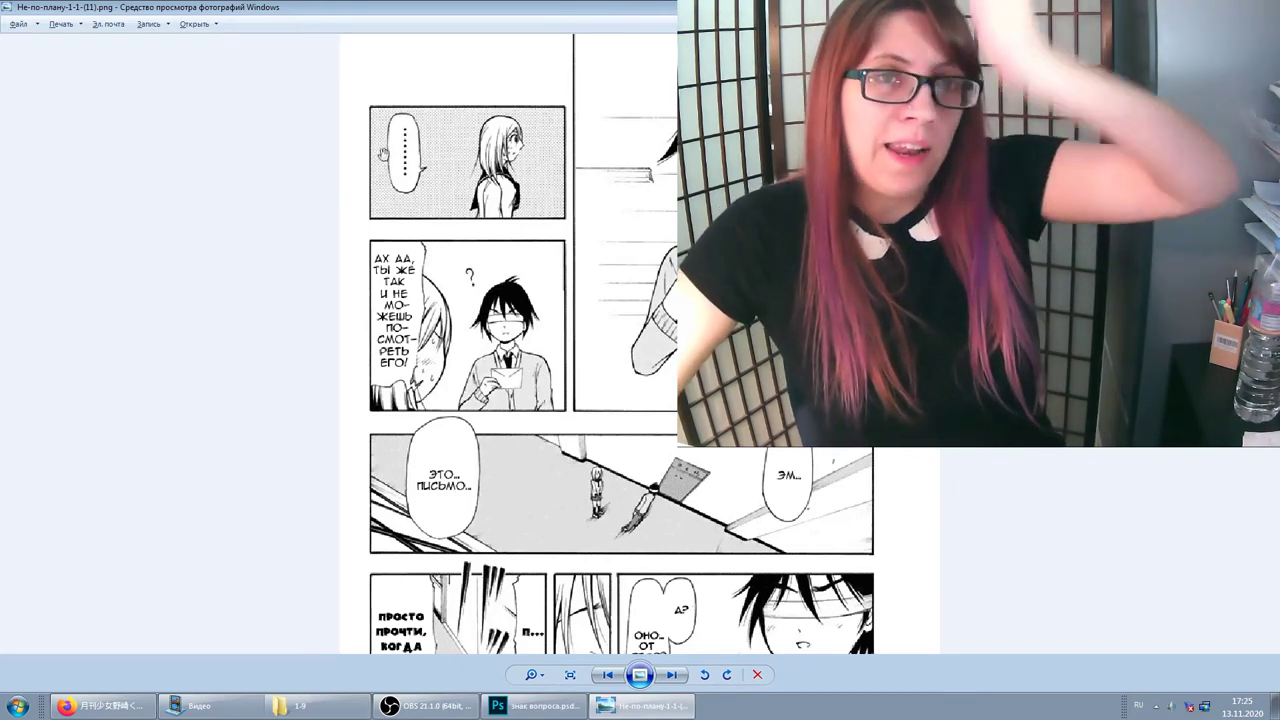
scroll(415, 226, "down", 1)
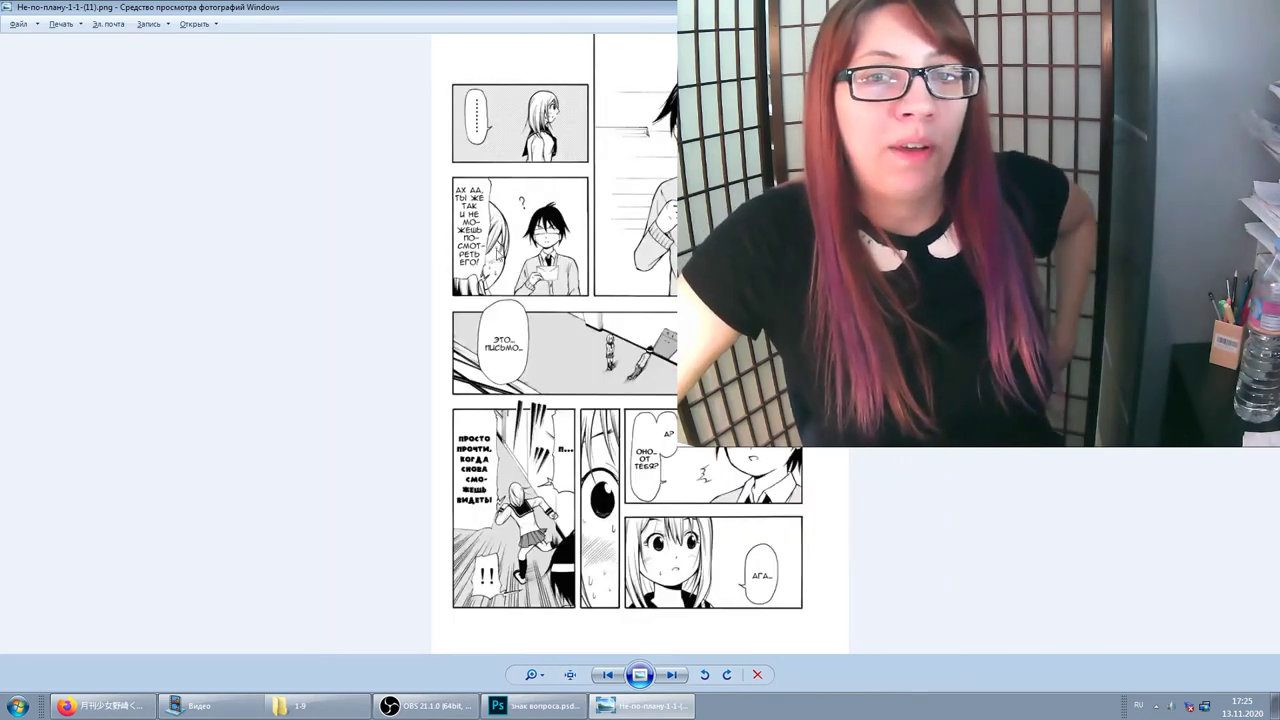
scroll(411, 167, "up", 2)
left_click_drag(386, 202, 369, 465)
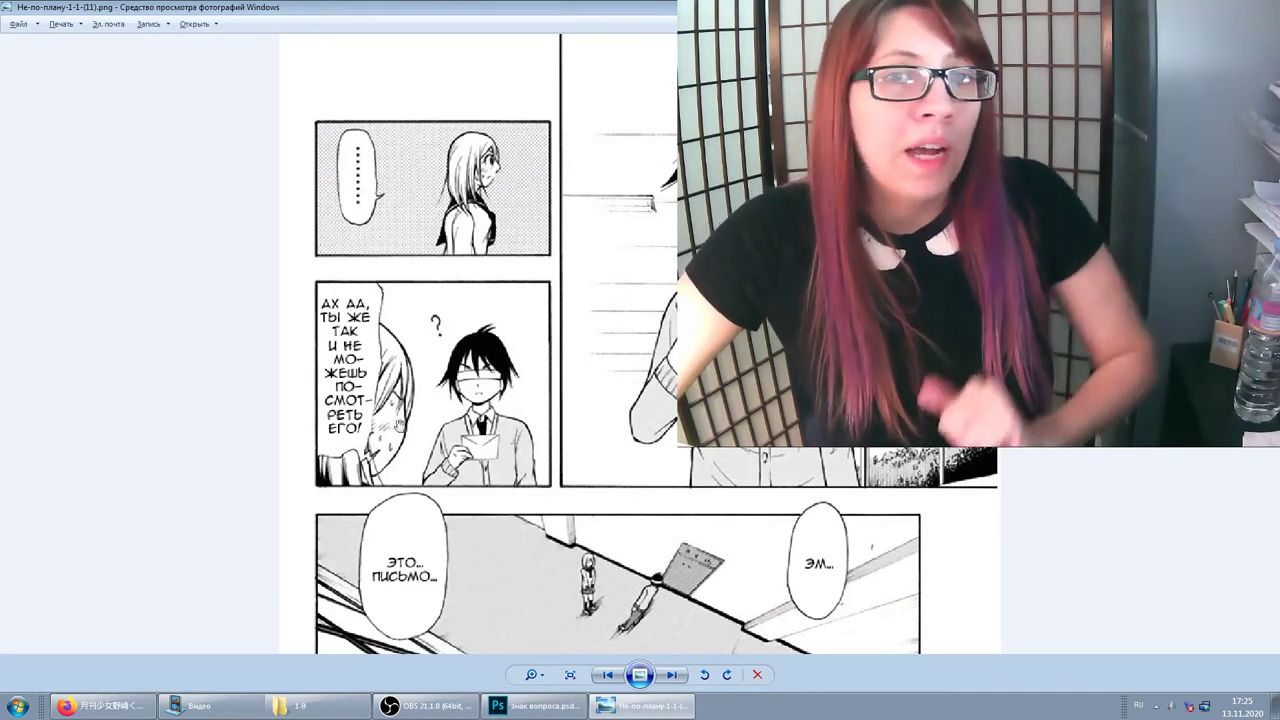
left_click(450, 710)
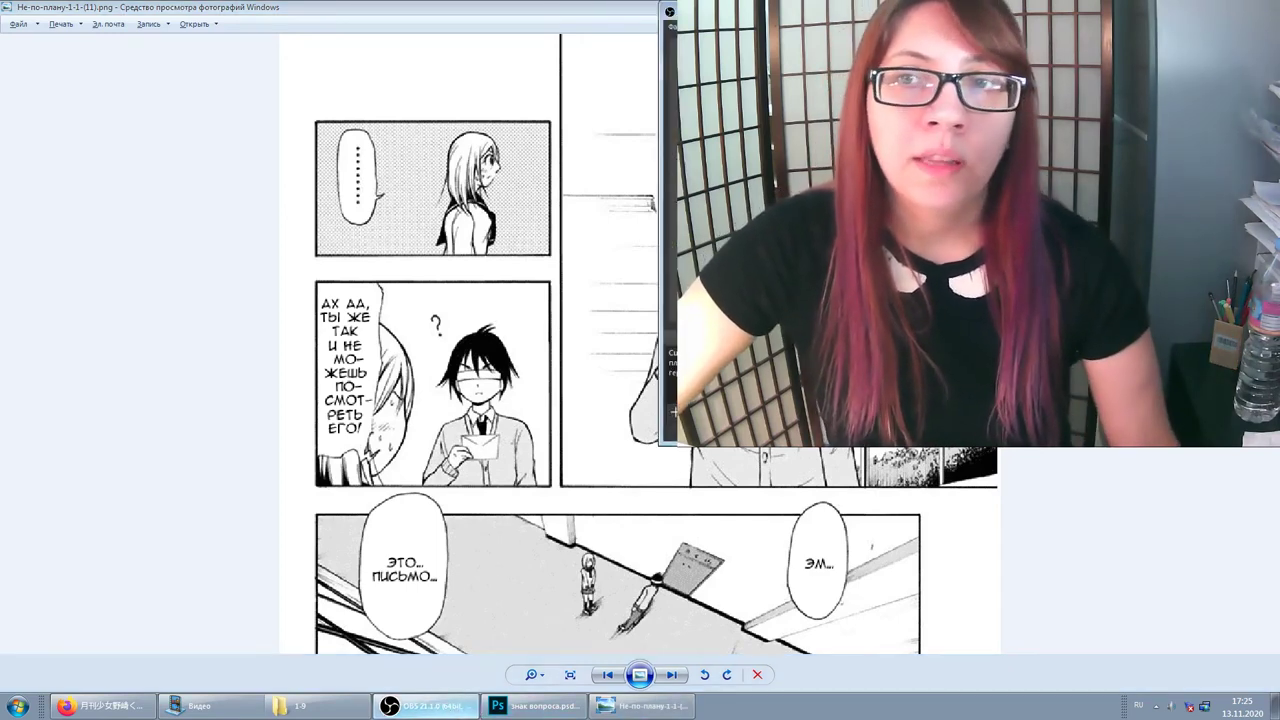
left_click(522, 708)
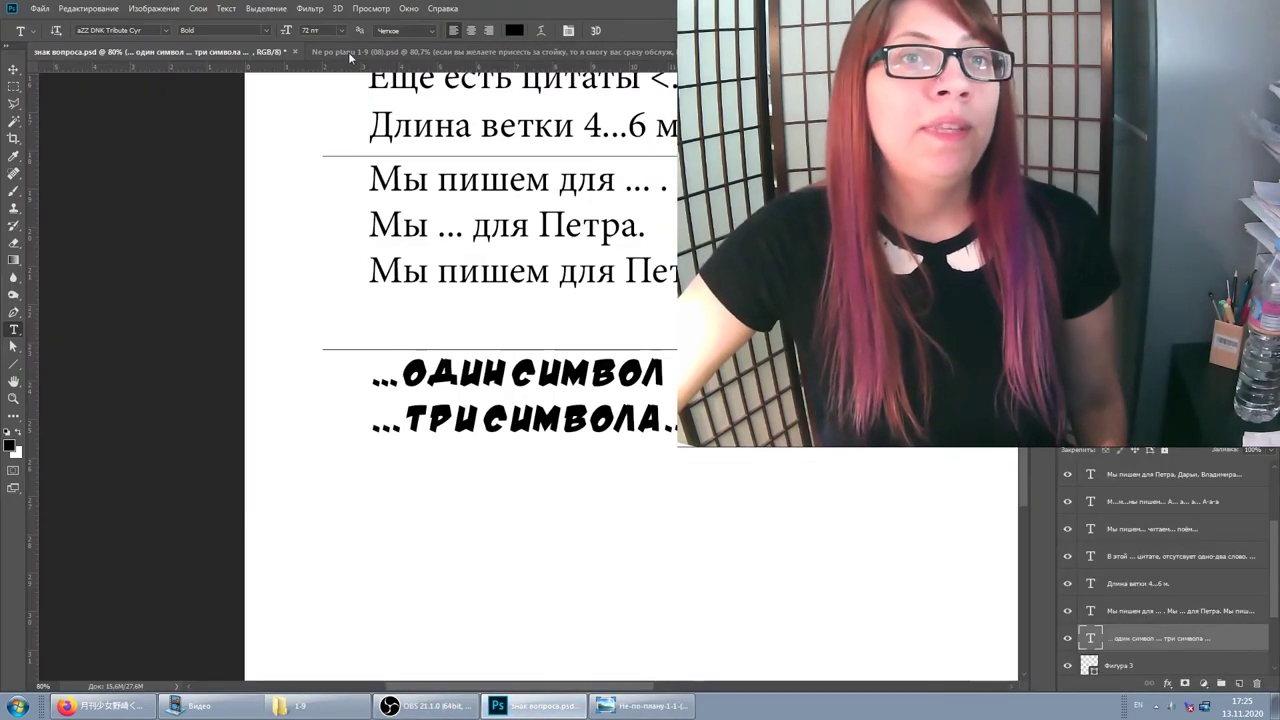
Step: Switch to Ne po planu 1-9 (08).psd and zoom in on its dots-only bubble
left_click(348, 52)
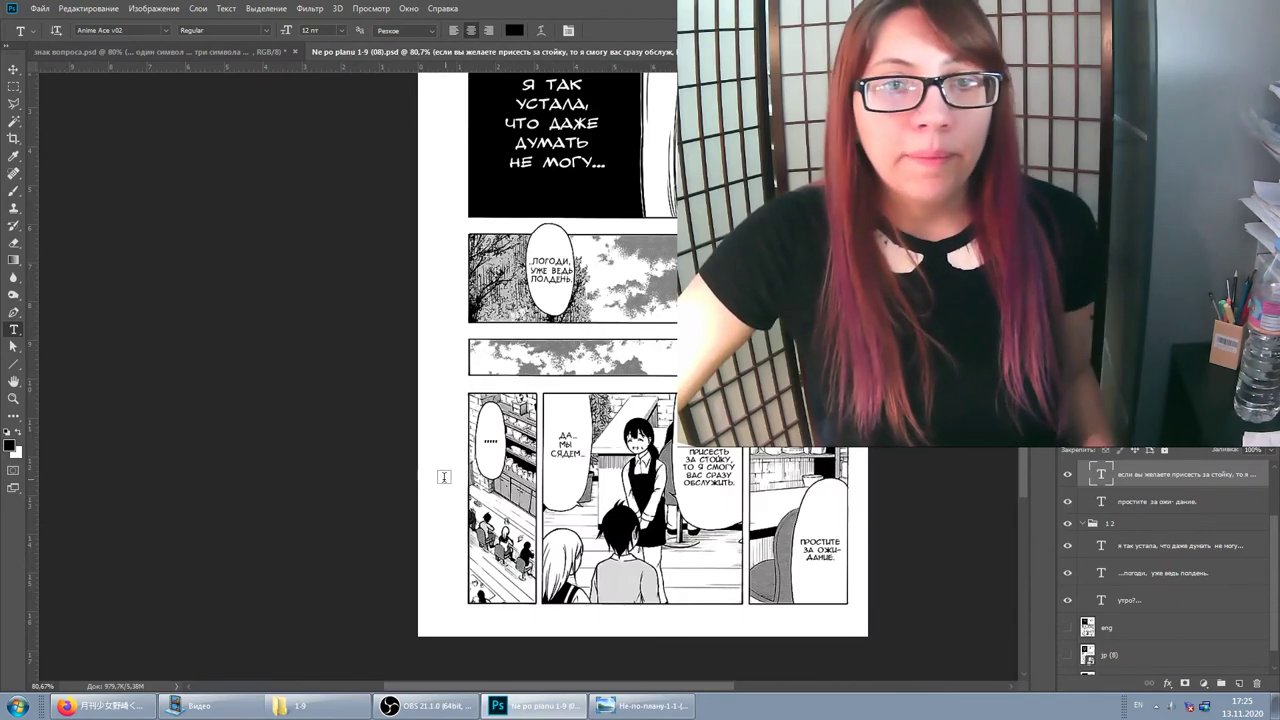
scroll(498, 448, "up", 3)
scroll(500, 440, "up", 3)
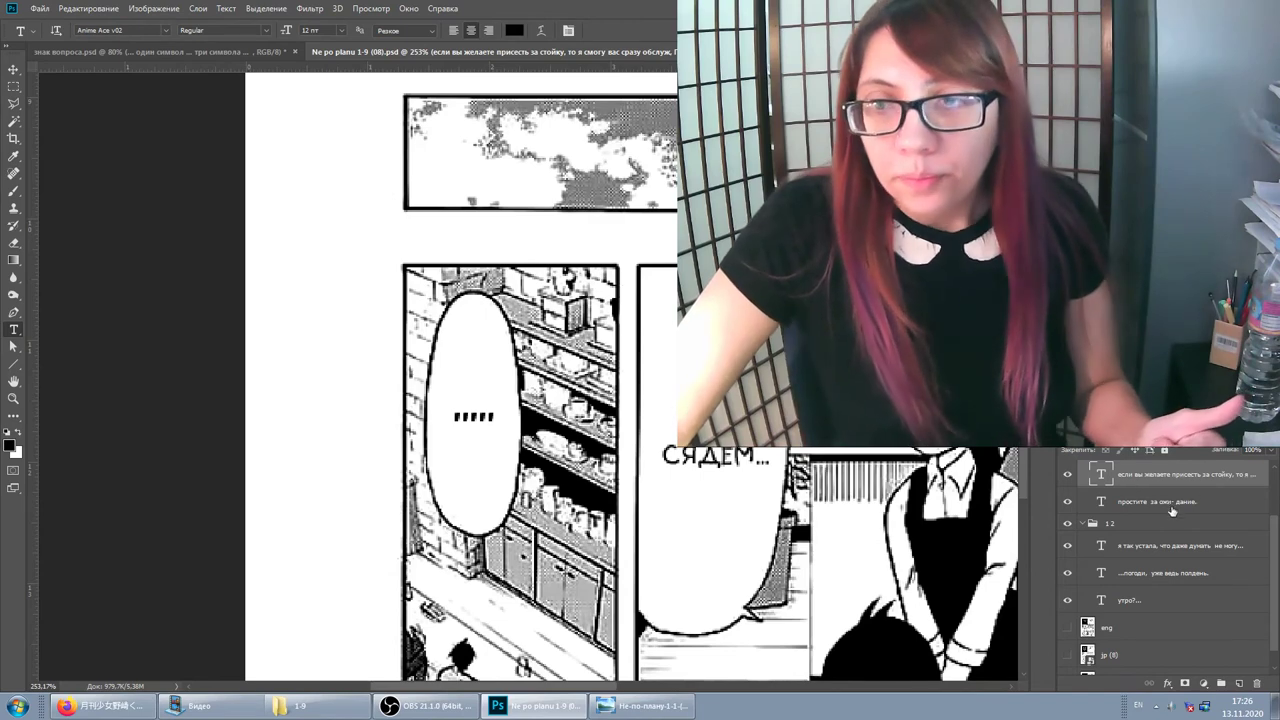
left_click(1170, 503)
scroll(1150, 500, "up", 1)
Step: Select the dots-only text layer and start editing the dots inside the bubble
scroll(1135, 492, "up", 1)
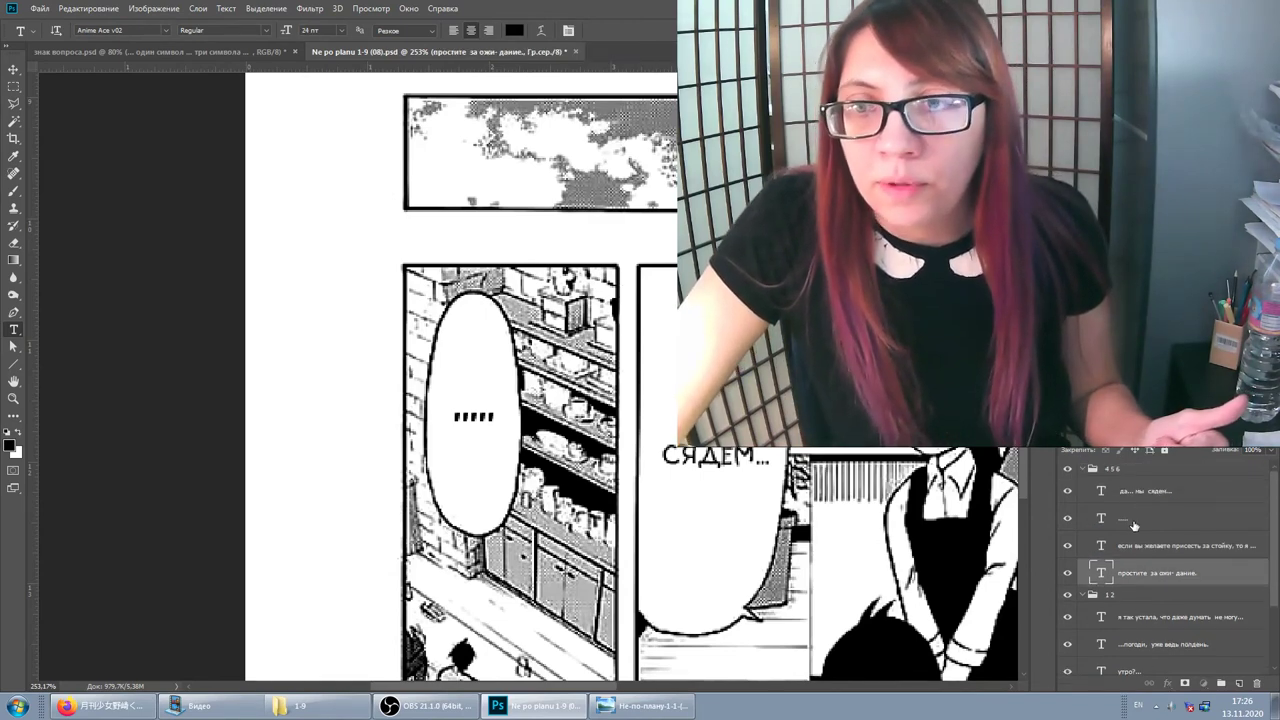
left_click(1133, 522)
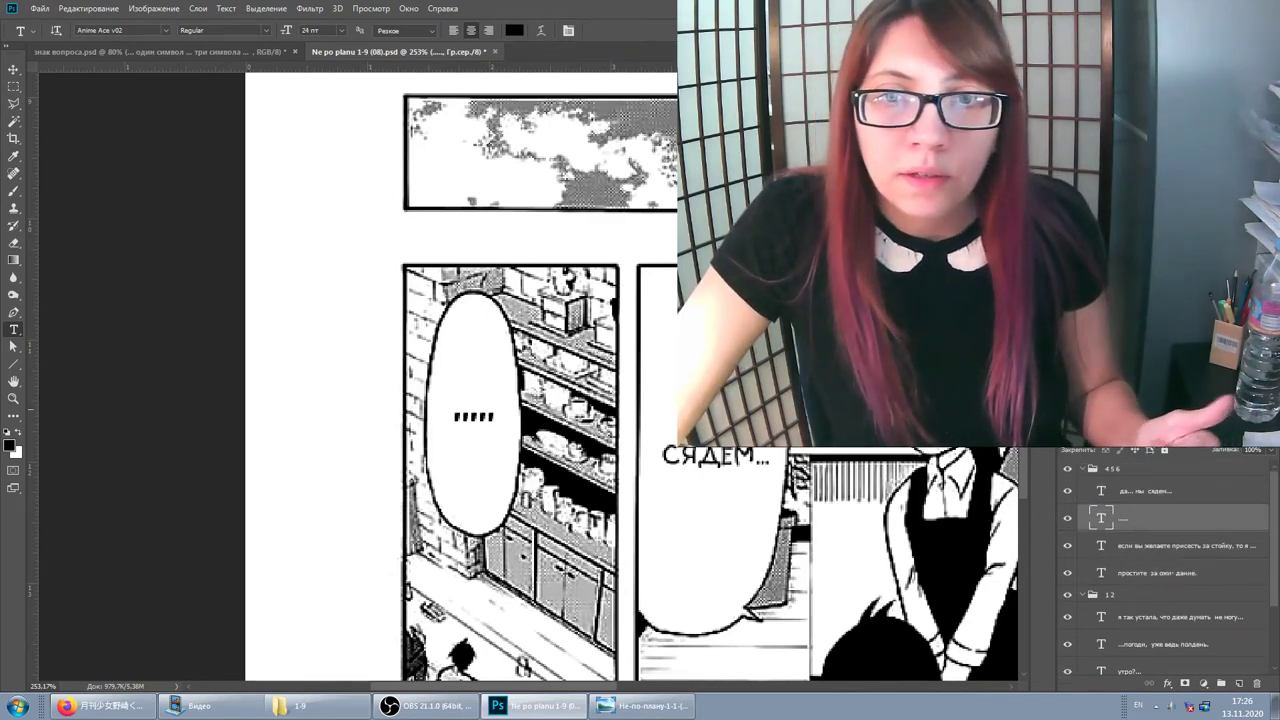
scroll(1055, 512, "down", 1)
scroll(530, 380, "down", 2)
scroll(530, 380, "down", 1)
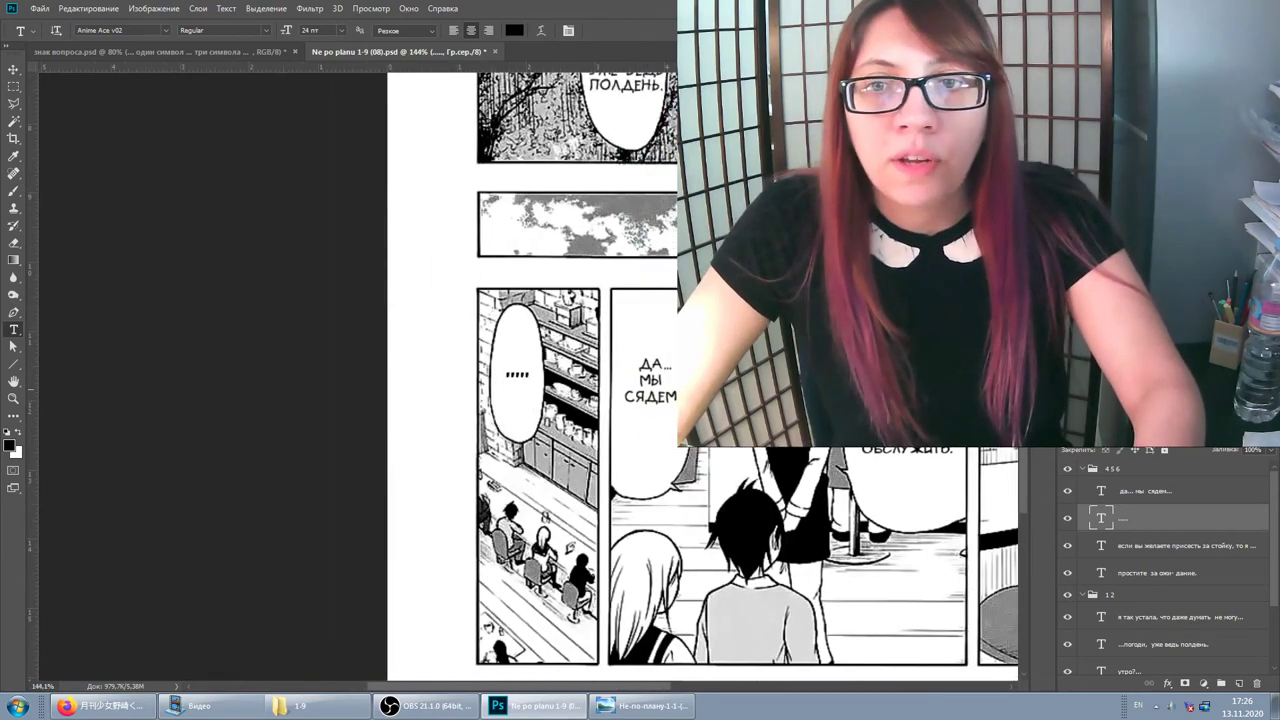
left_click(1180, 545)
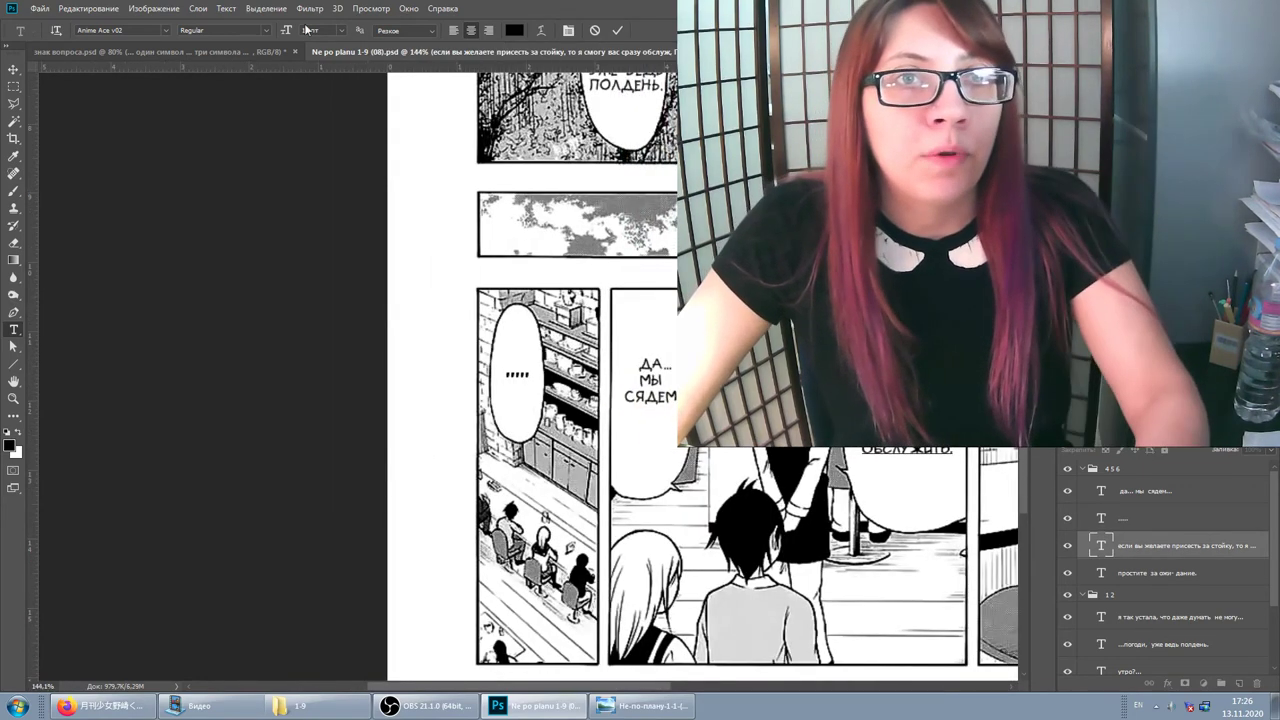
left_click(1145, 519)
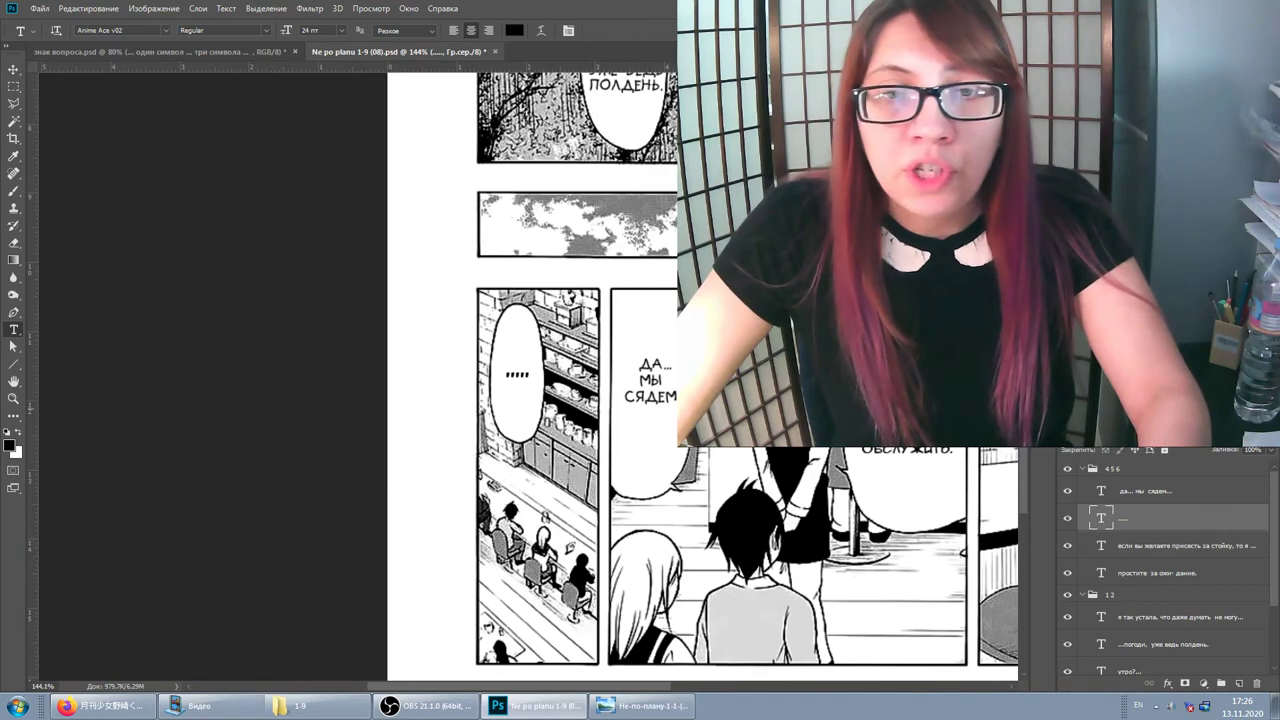
left_click(523, 370)
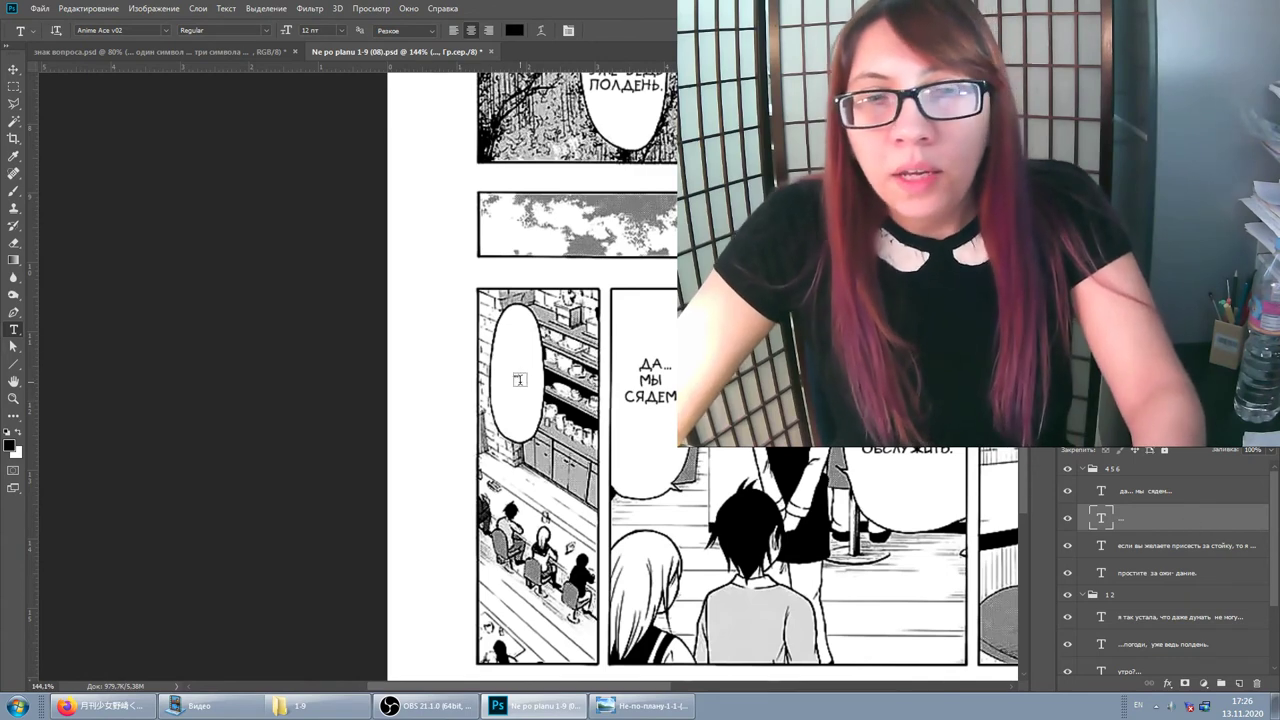
Step: Fit the whole page in the window and show the Japanese original layer
key("ctrl+0")
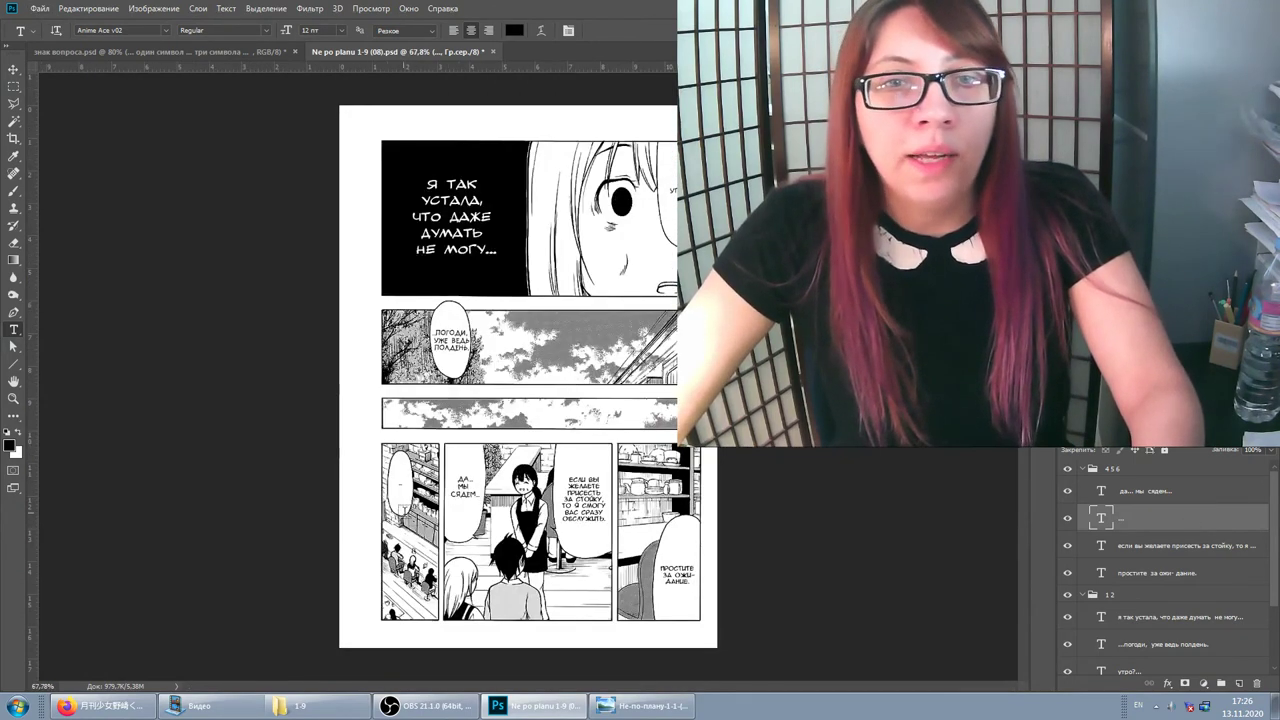
scroll(436, 457, "up", 2)
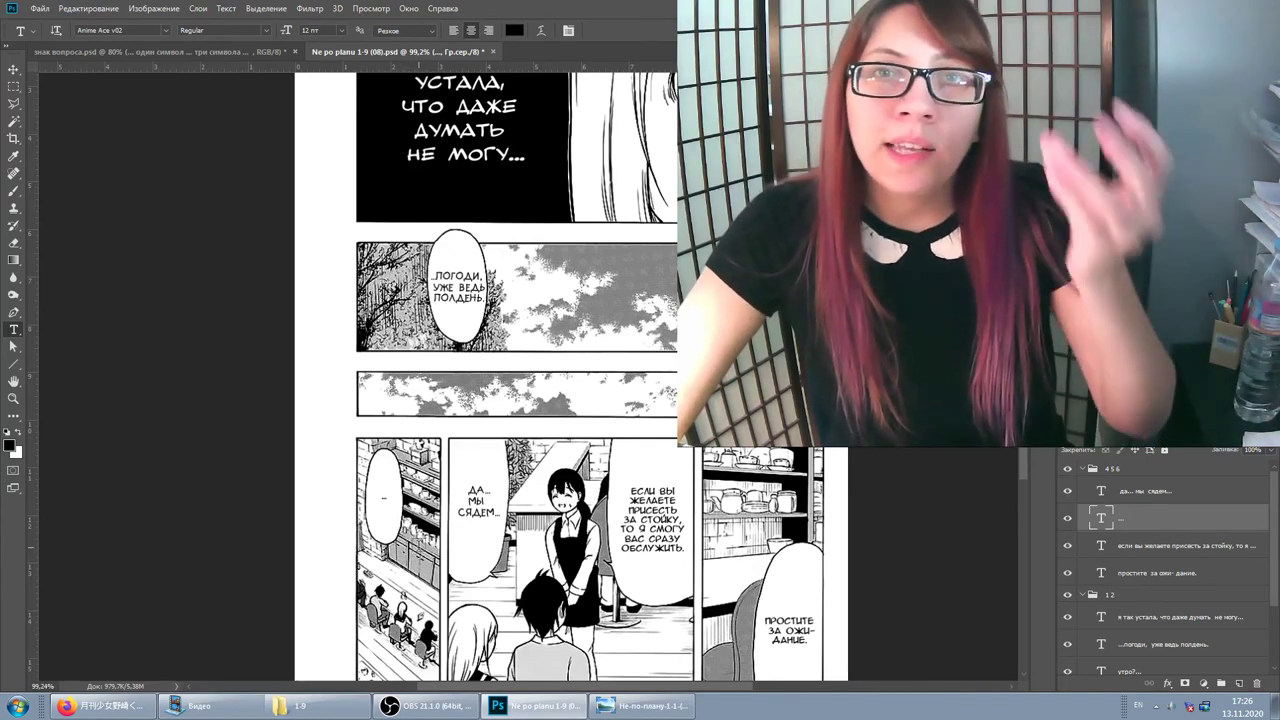
scroll(355, 500, "up", 2)
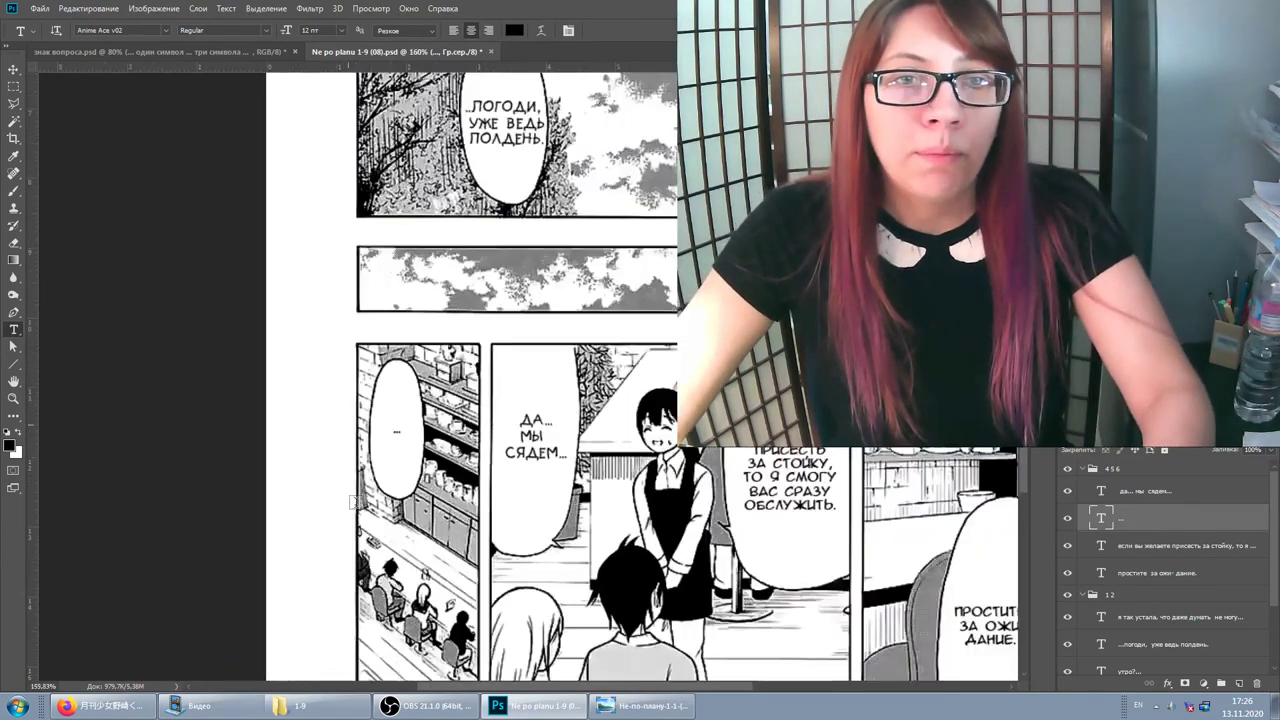
scroll(355, 500, "up", 1)
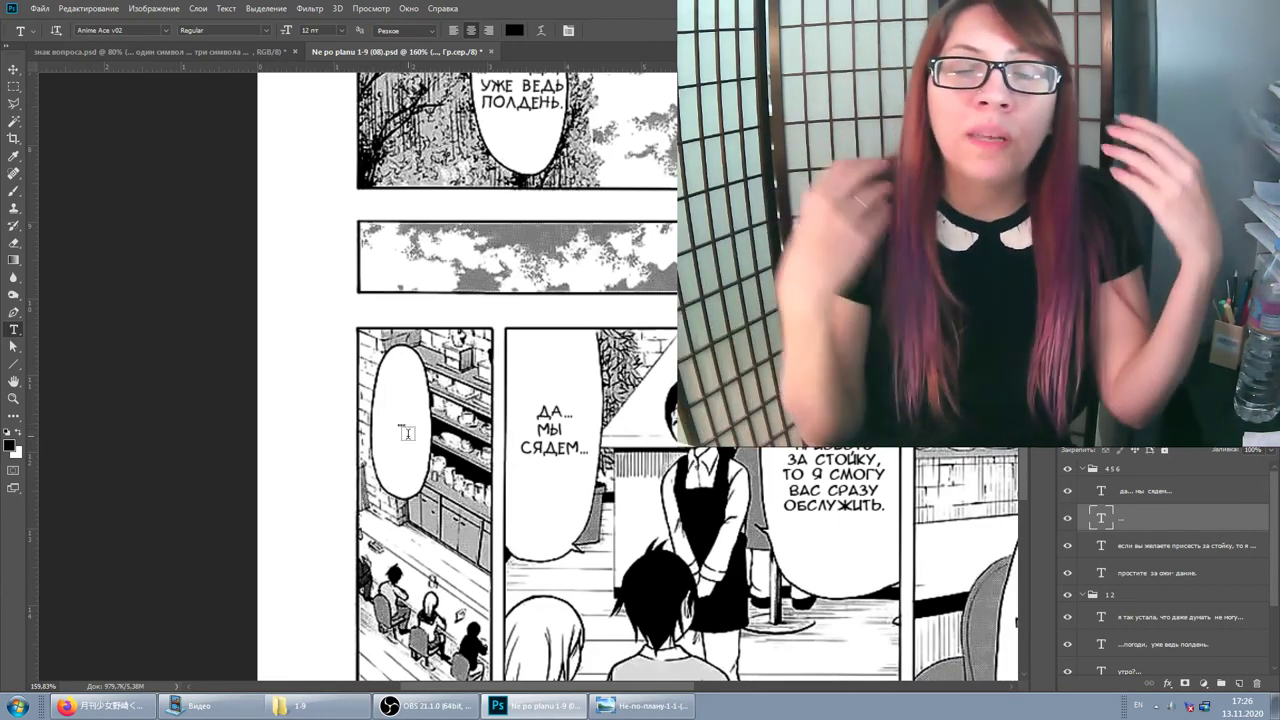
scroll(1105, 610, "down", 2)
scroll(1105, 610, "down", 1)
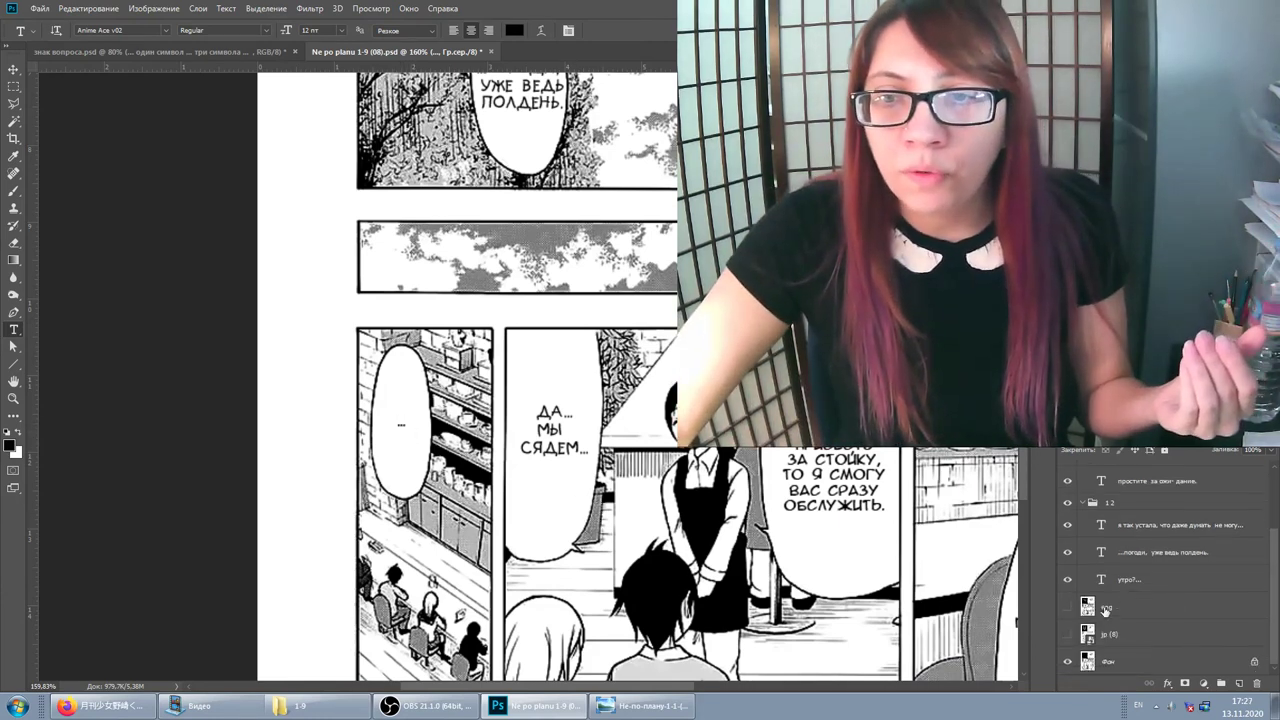
left_click(1067, 636)
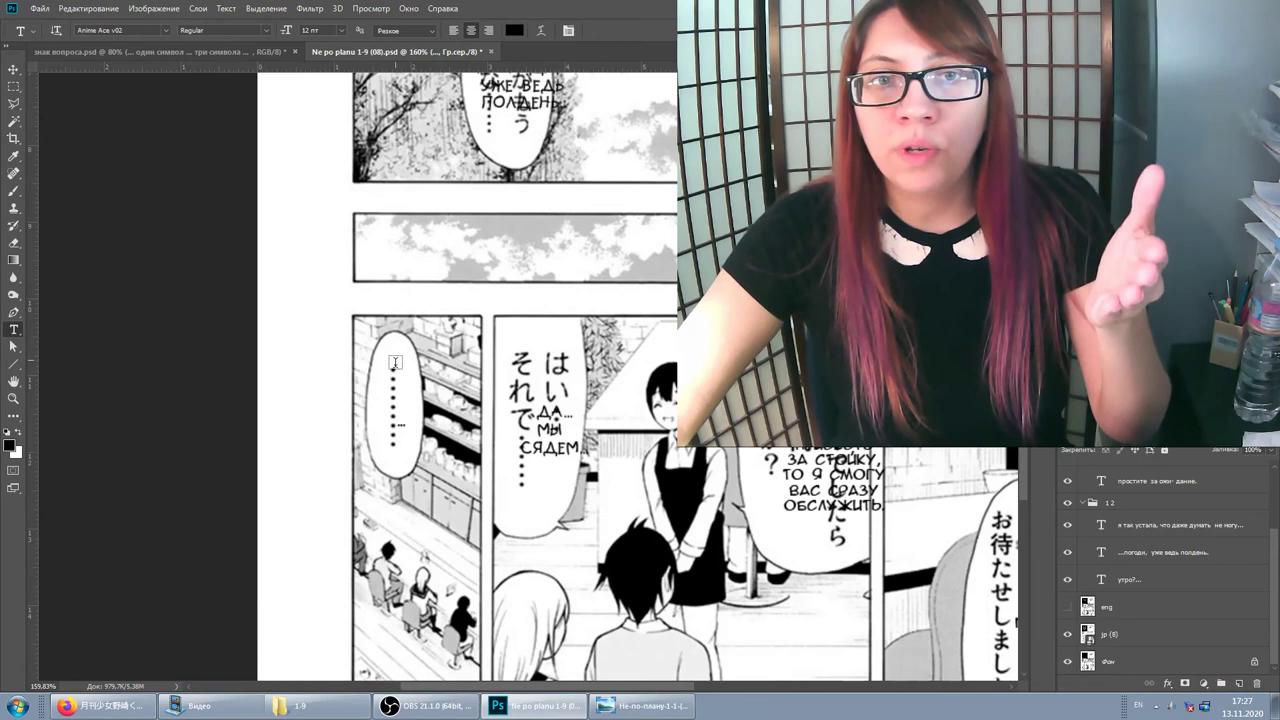
Step: Hide the jp (8) Japanese original layer again and scroll back to the dots bubble
left_click(1067, 634)
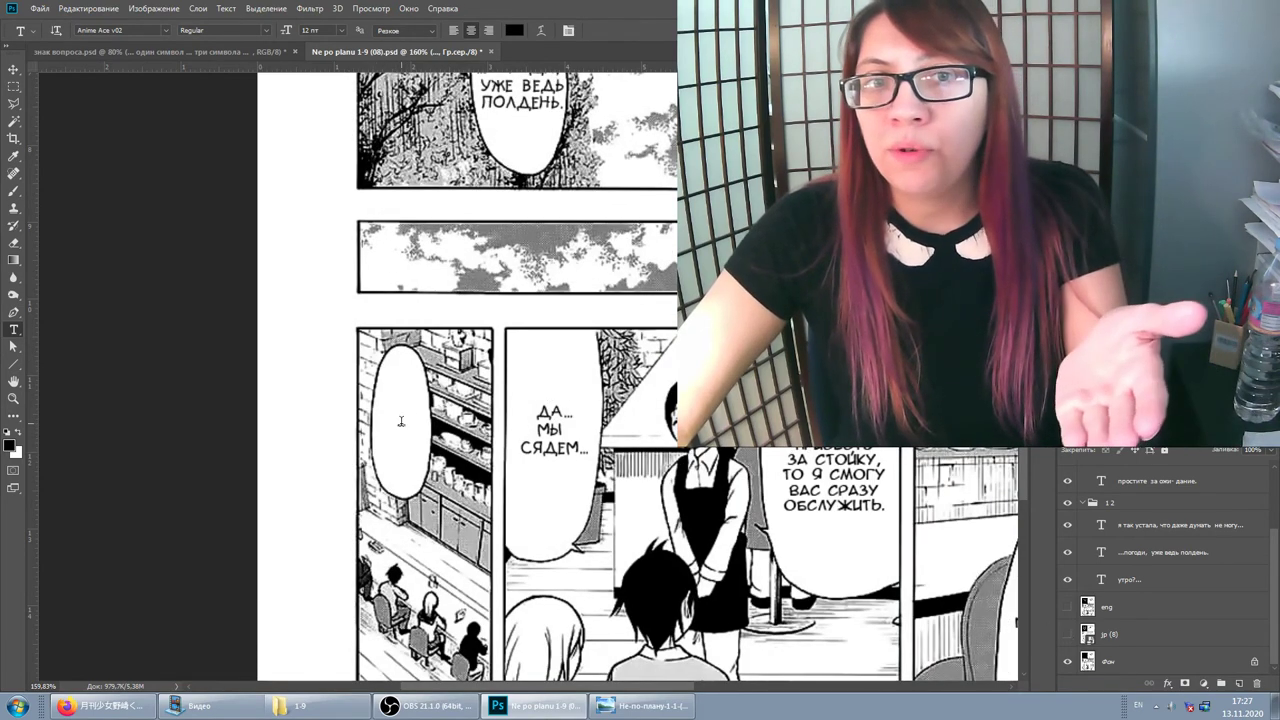
scroll(1160, 557, "up", 3)
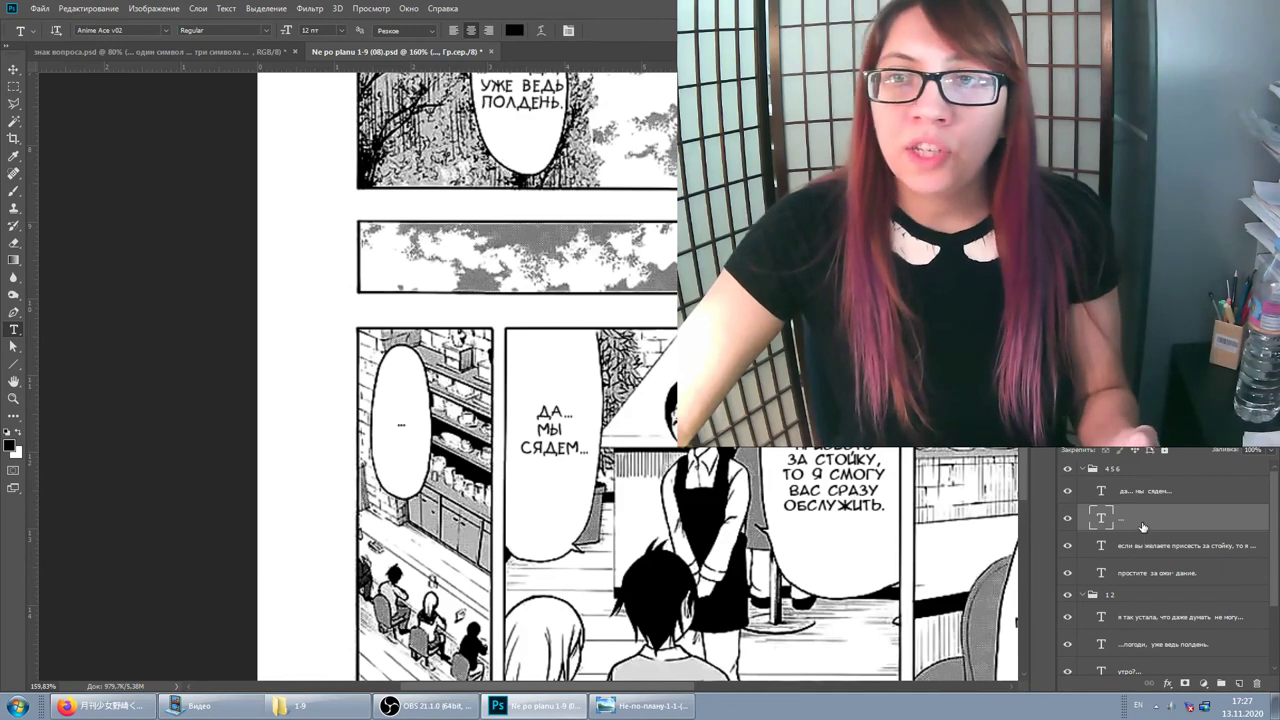
scroll(520, 400, "up", 5)
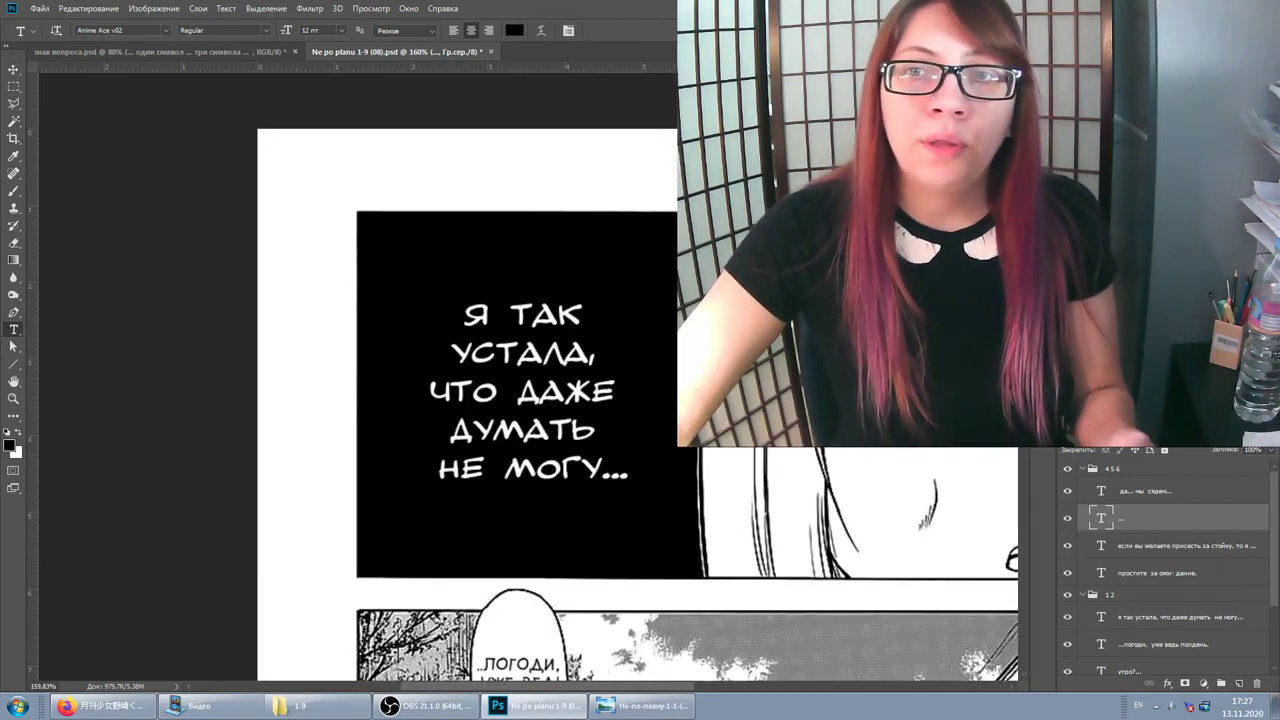
scroll(520, 400, "down", 2)
scroll(520, 400, "down", 3)
scroll(520, 400, "down", 3)
scroll(520, 400, "down", 3)
scroll(520, 400, "down", 3)
scroll(520, 400, "down", 2)
scroll(520, 400, "down", 2)
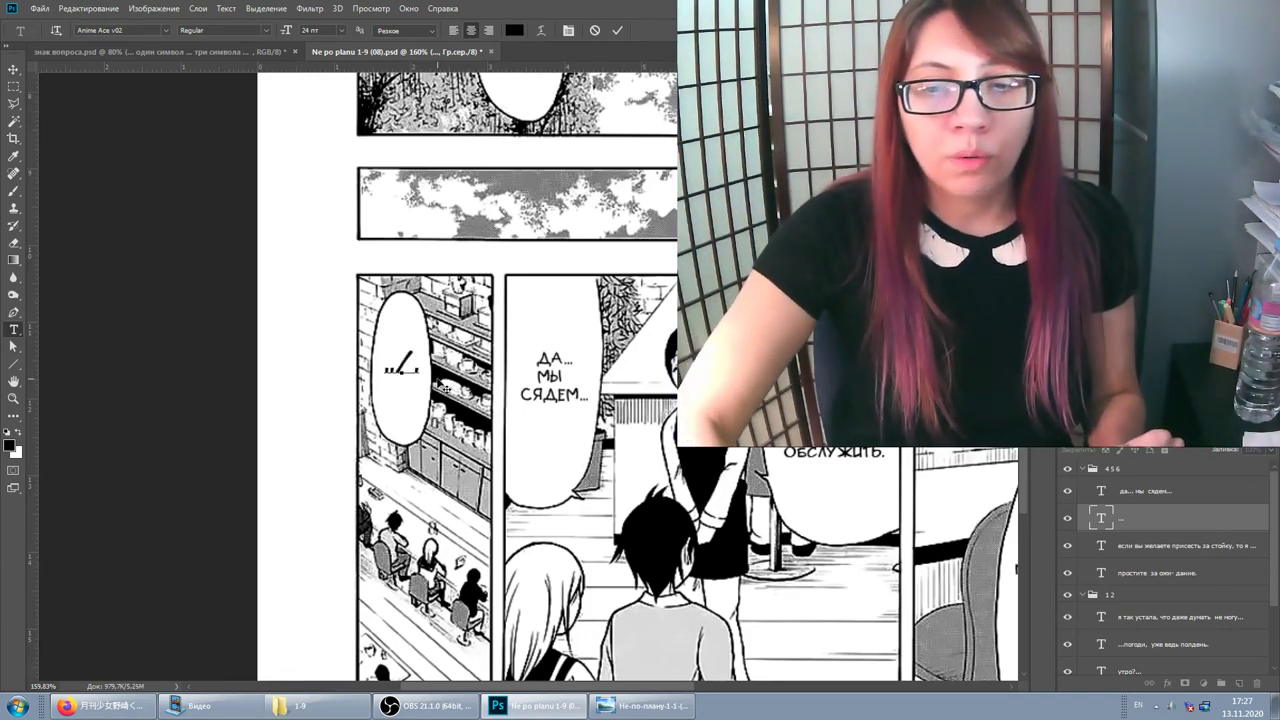
Step: Type the bubble's '.....' dots at 24 pt and commit the text
type("..")
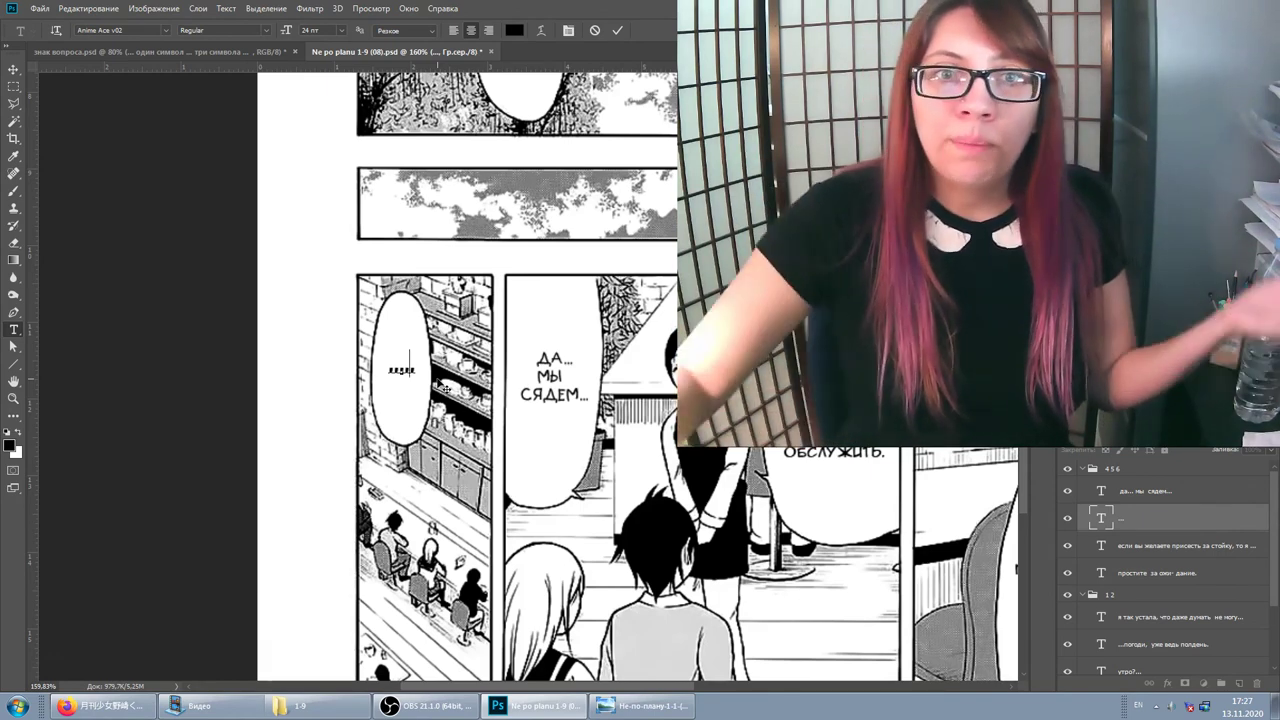
left_click(1217, 530)
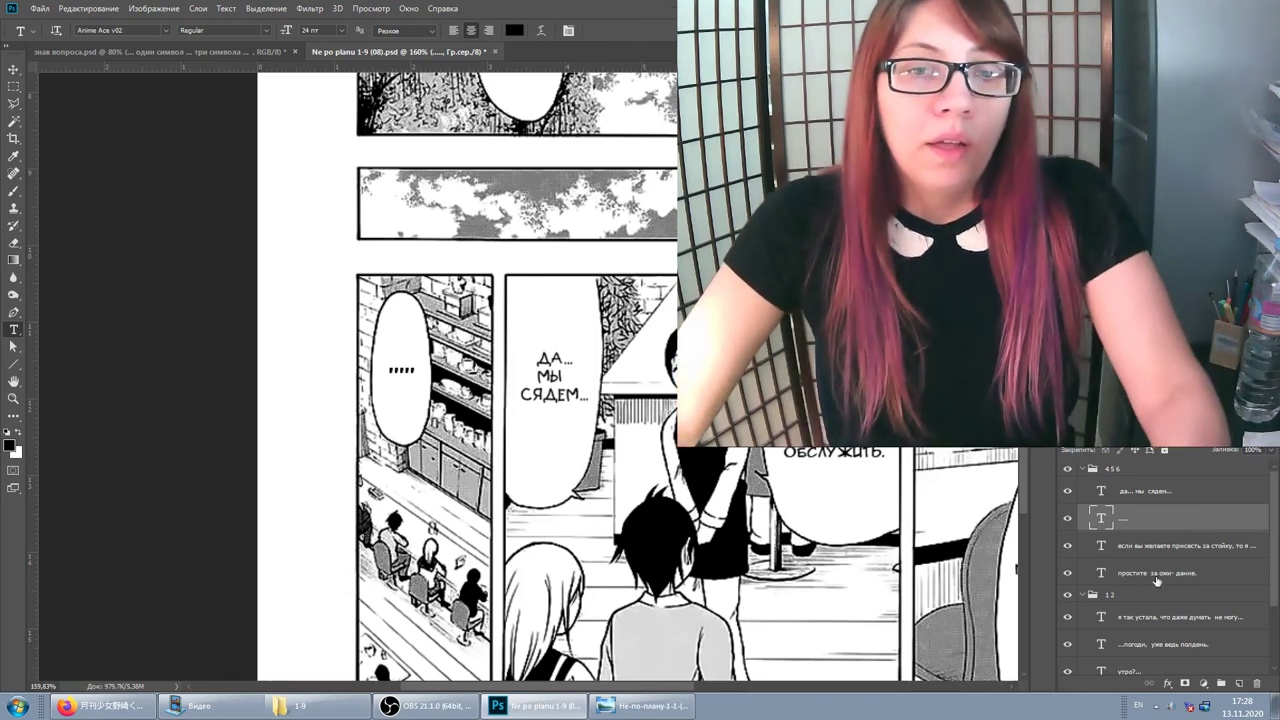
left_click(449, 714)
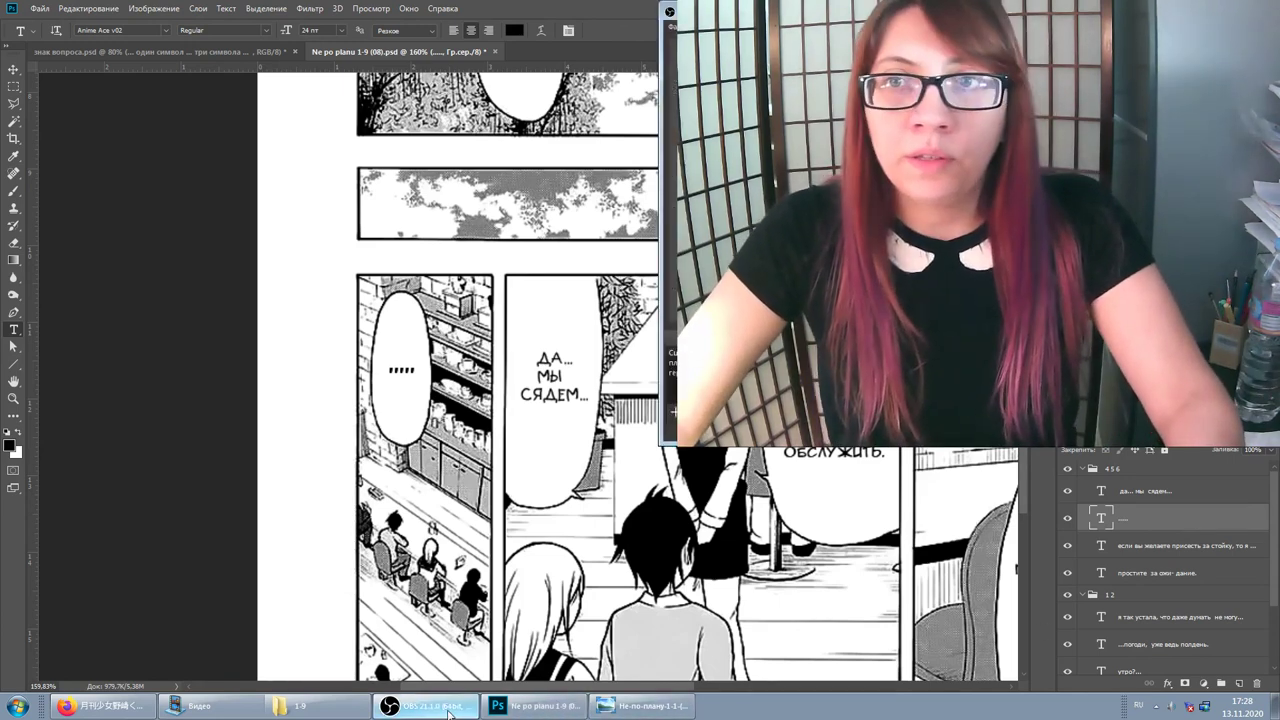